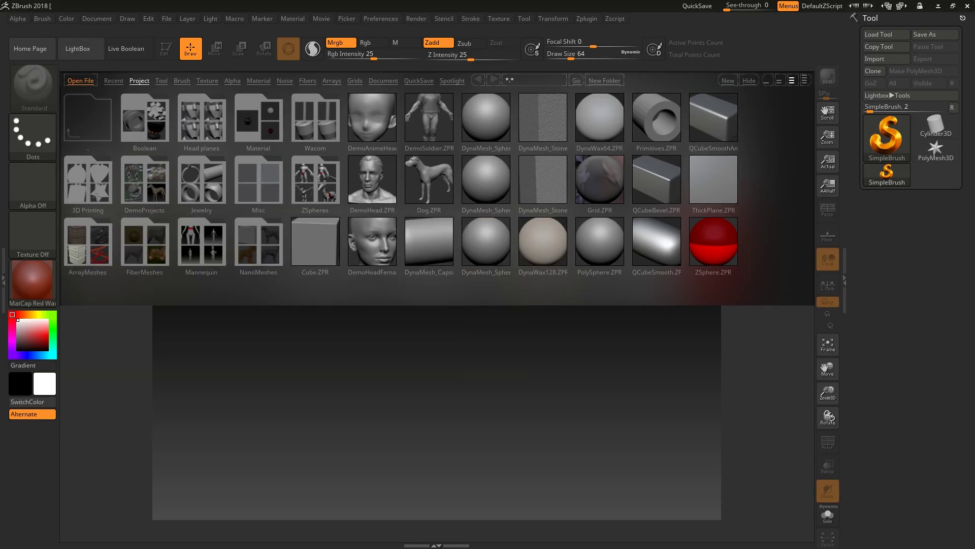
Make Texture 01 current and open the DynaMesh_Sphere_128 project from LightBox.
click(38, 217)
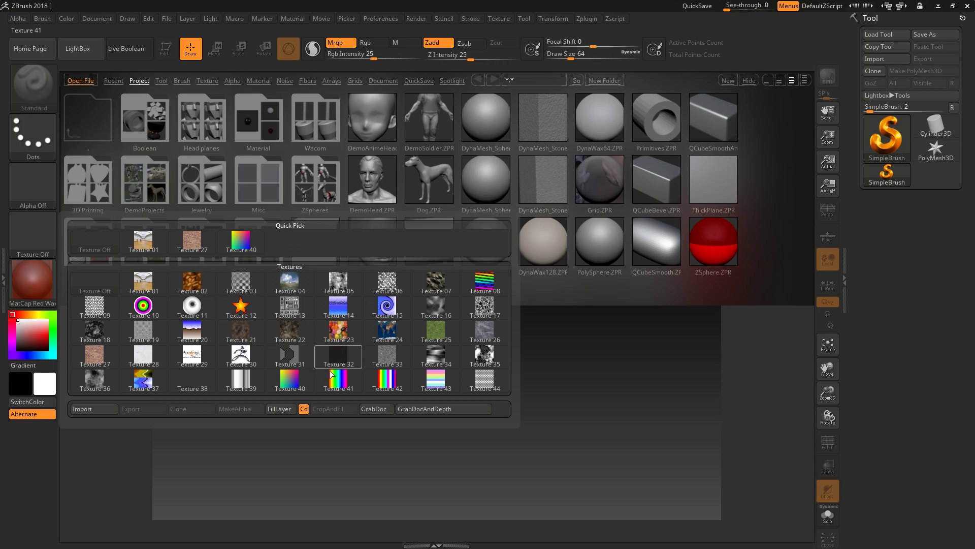
click(129, 287)
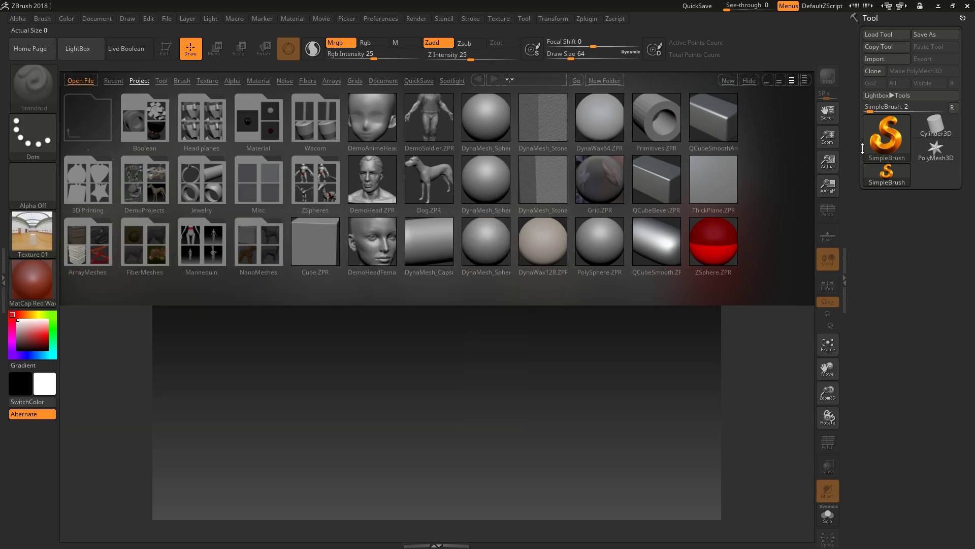
double_click(500, 124)
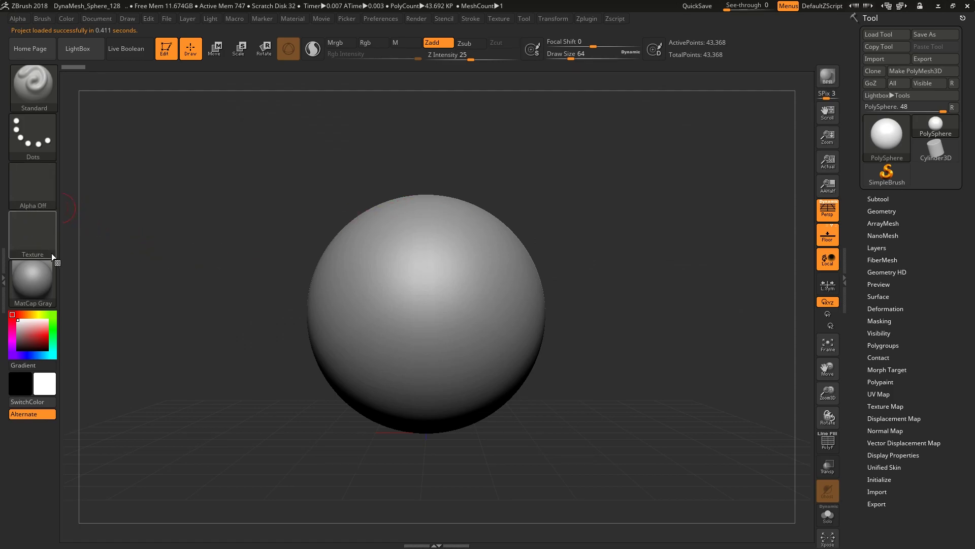
Reselect Texture 01 as the current texture and switch the active tool to SimpleBrush.
click(51, 255)
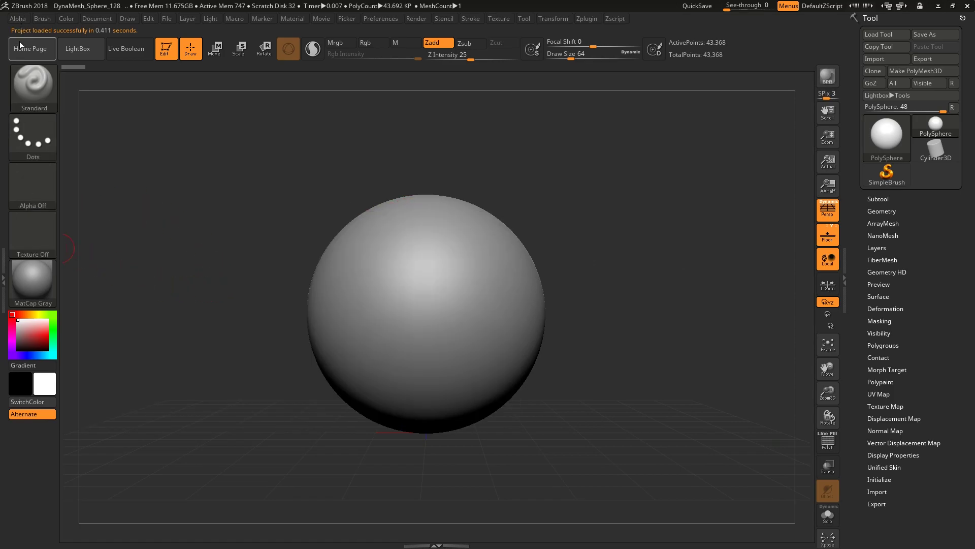
click(55, 249)
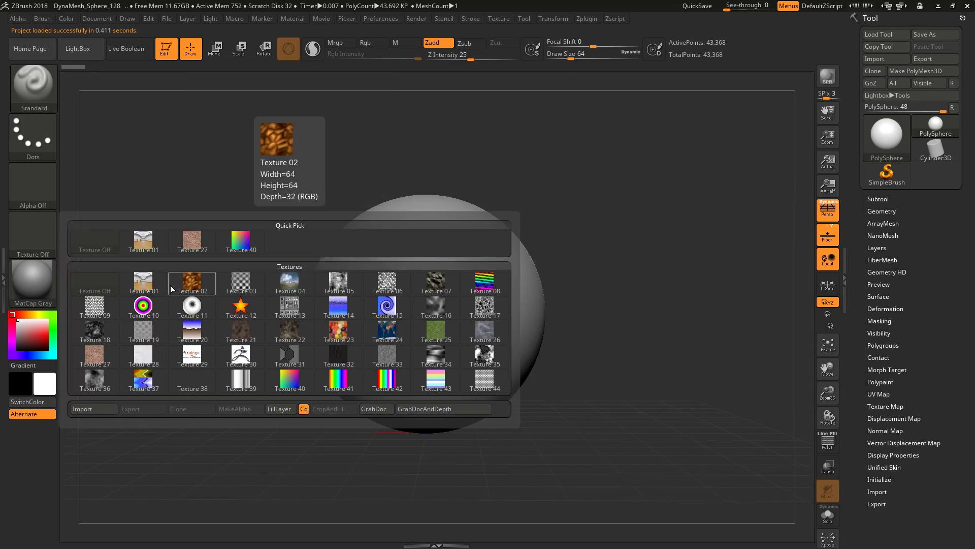
click(142, 285)
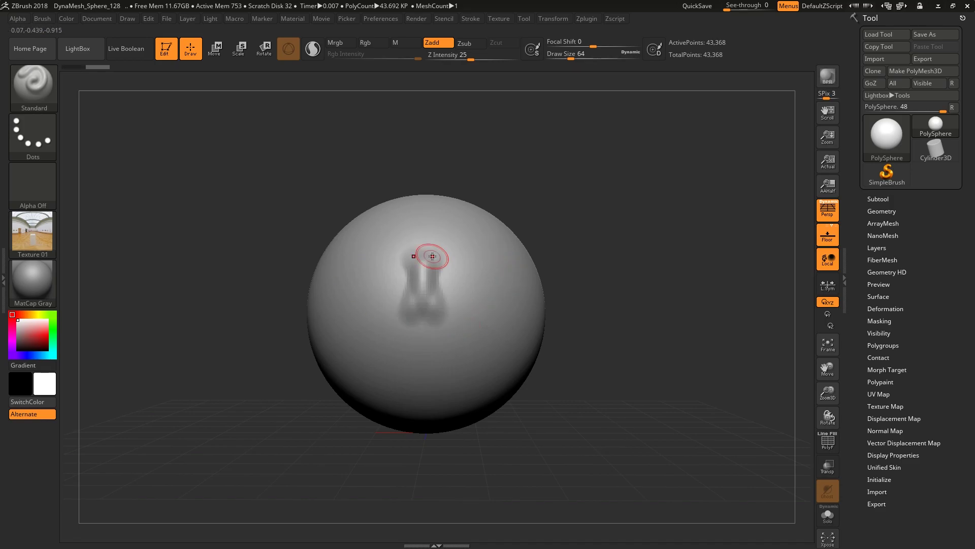
click(873, 175)
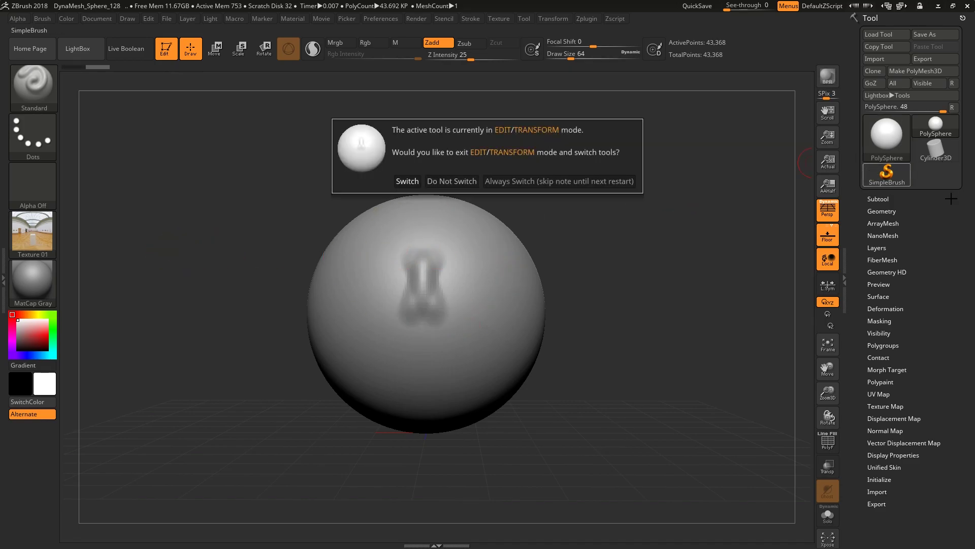
click(485, 182)
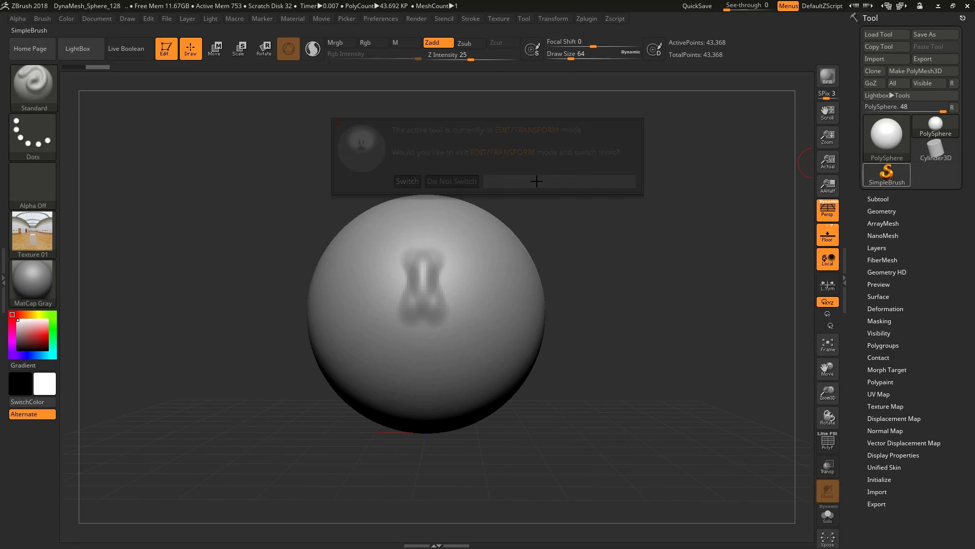
Paint Texture 01 box strokes over the sphere and to its right.
mouse_move(472, 295)
mouse_down()
mouse_move(409, 260)
mouse_move(437, 355)
mouse_up()
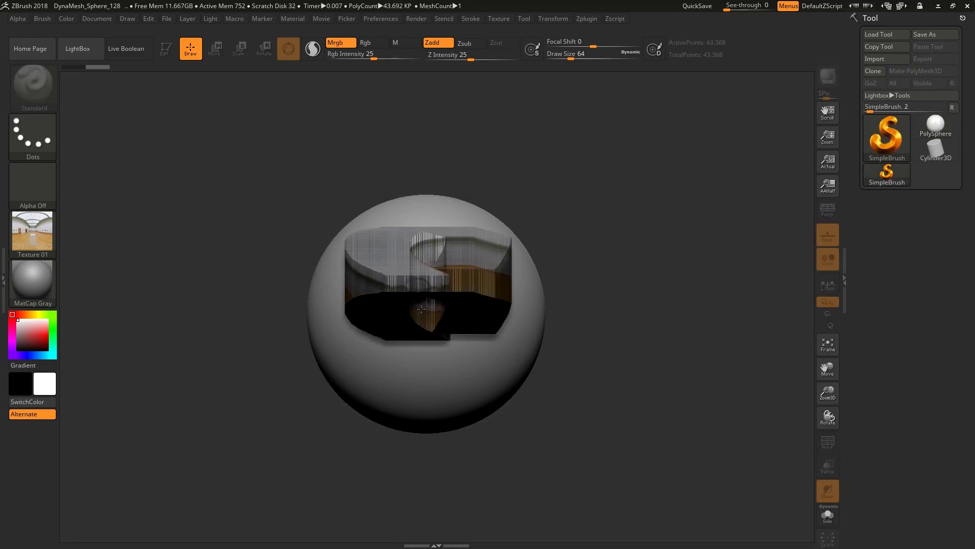
mouse_move(325, 224)
mouse_down()
mouse_move(645, 206)
mouse_move(637, 399)
mouse_up()
drag(721, 281, 724, 412)
drag(736, 257, 773, 233)
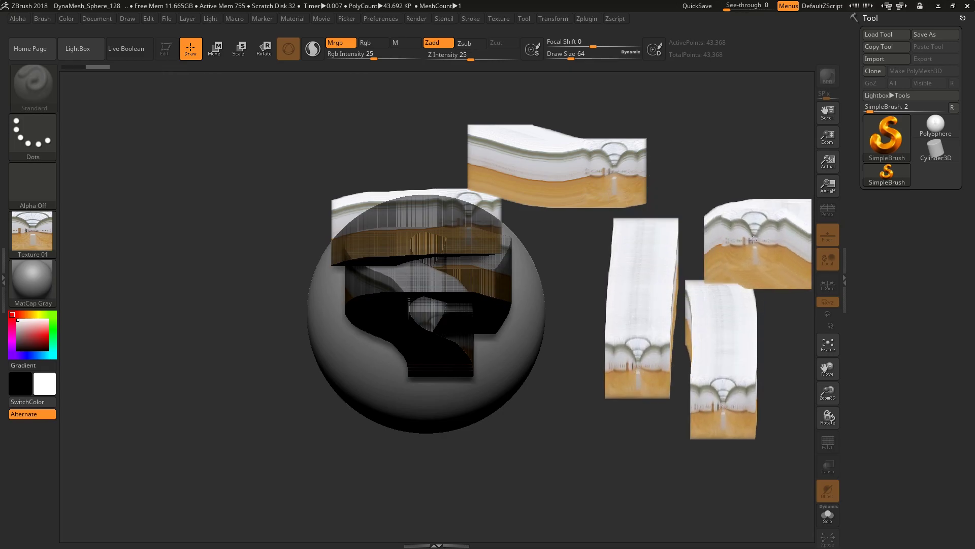
Switch to coffee-bean Texture 02 and paint a vertical strip left of the sphere.
click(23, 243)
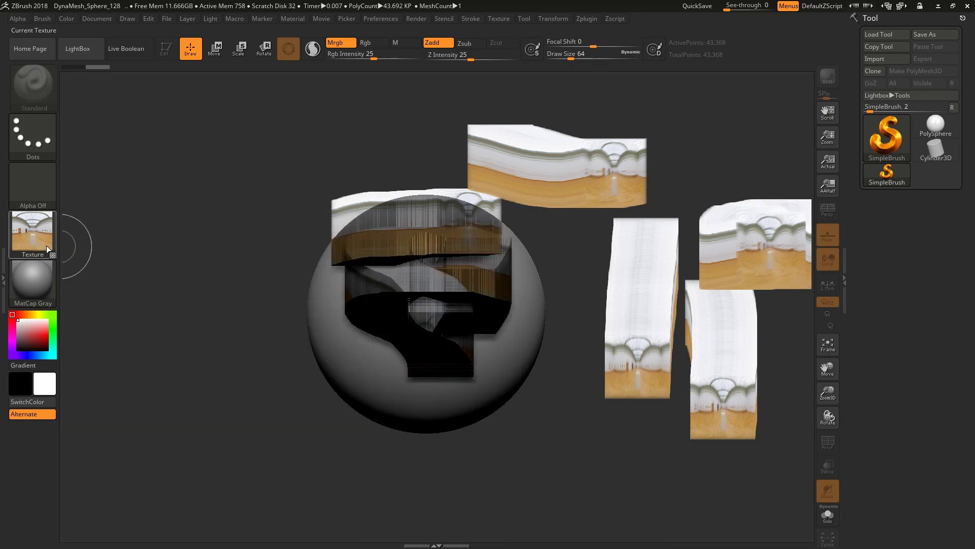
click(32, 233)
click(239, 279)
mouse_move(227, 155)
mouse_down()
mouse_move(238, 307)
mouse_move(240, 197)
mouse_up()
Return to Texture 01 and stamp room-texture blocks around the sphere and across the top.
click(32, 233)
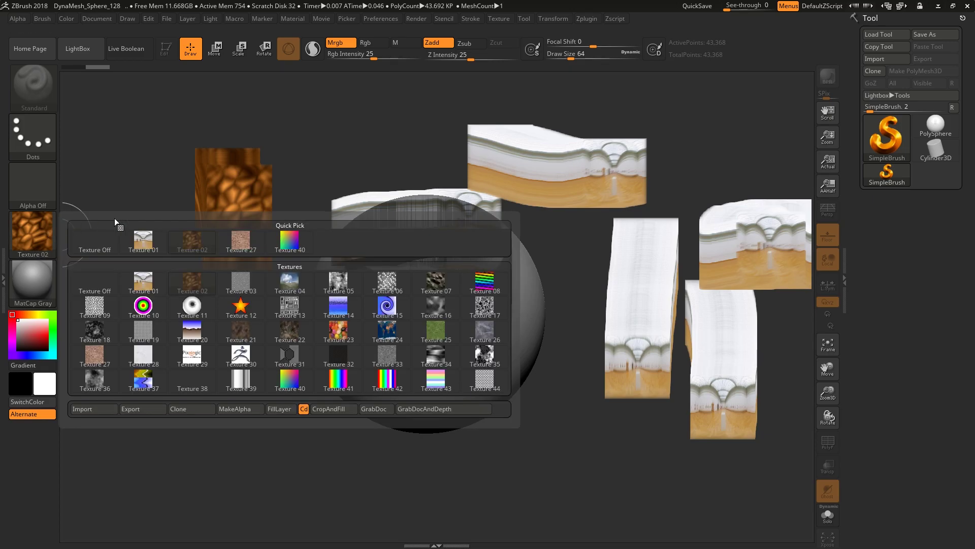
click(154, 290)
drag(631, 259, 555, 364)
drag(169, 192, 243, 172)
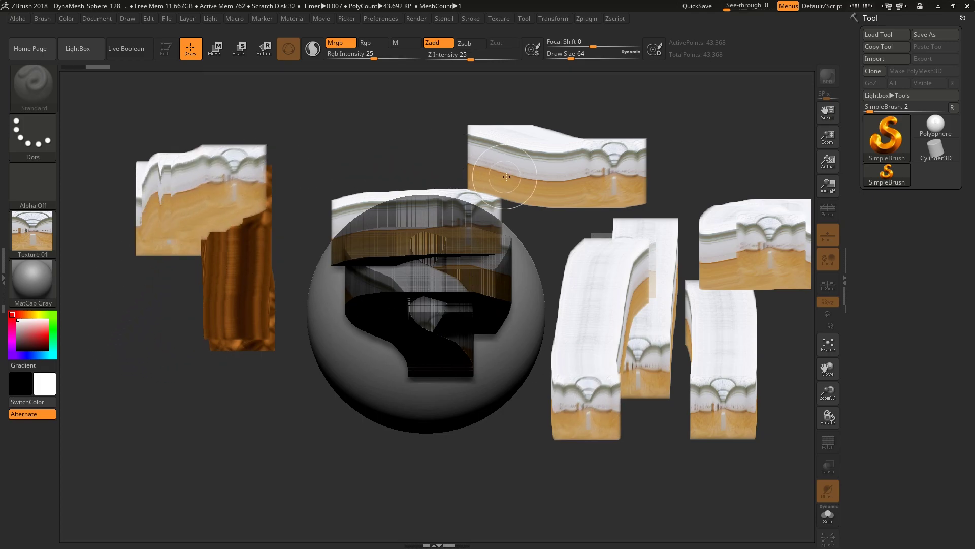
drag(484, 424, 467, 456)
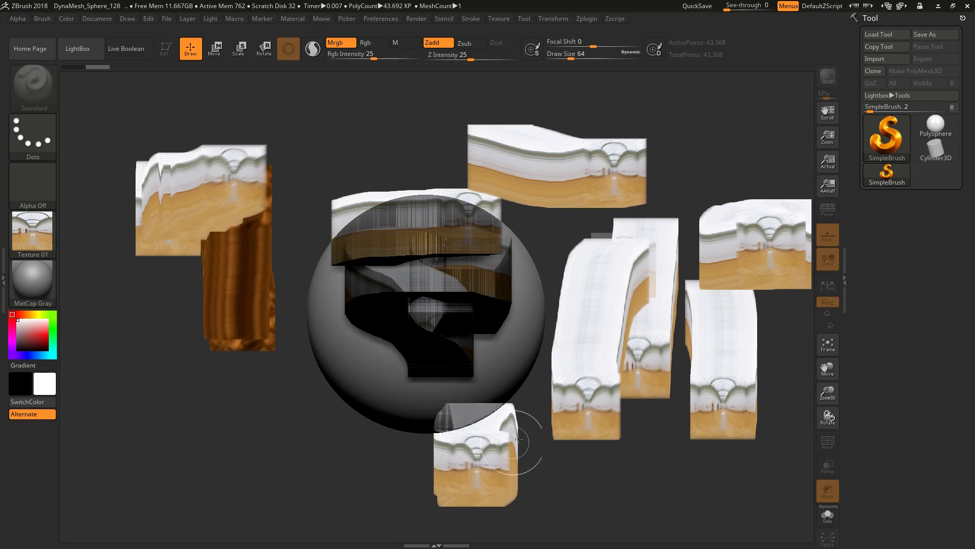
drag(639, 448, 661, 366)
mouse_move(754, 358)
mouse_down()
mouse_move(742, 359)
mouse_move(746, 341)
mouse_up()
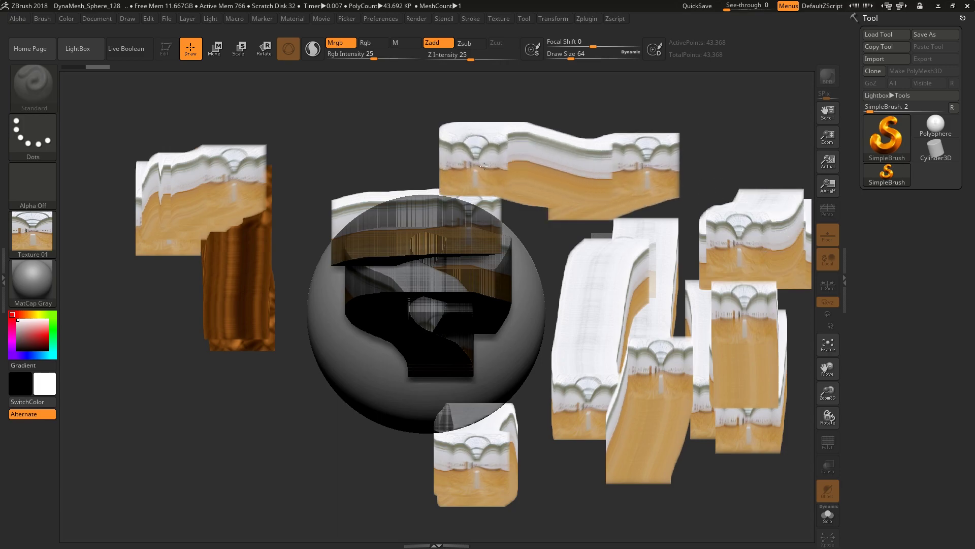
drag(614, 175, 359, 128)
With Texture 02, stamp coffee-bean blocks at lower left and a large loop, undoing the last stroke.
click(32, 231)
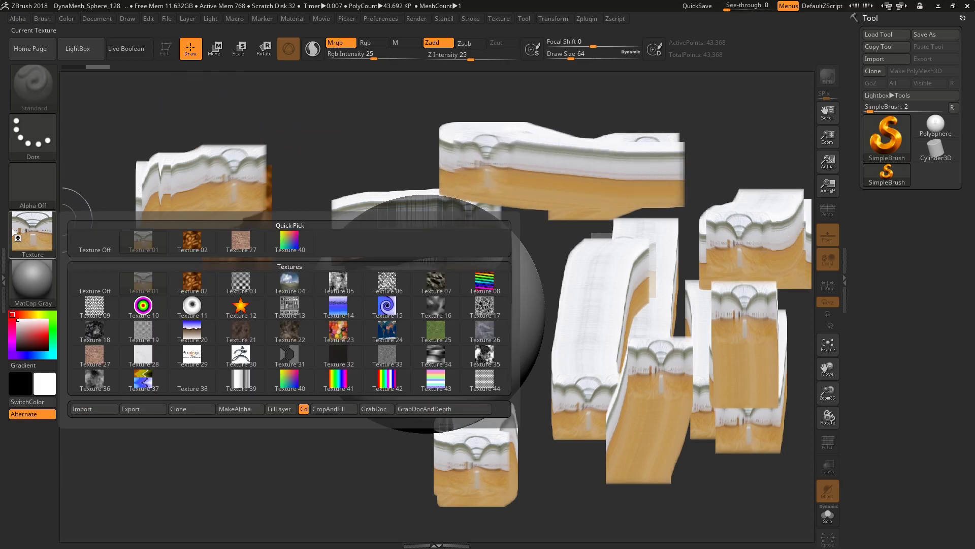
click(33, 245)
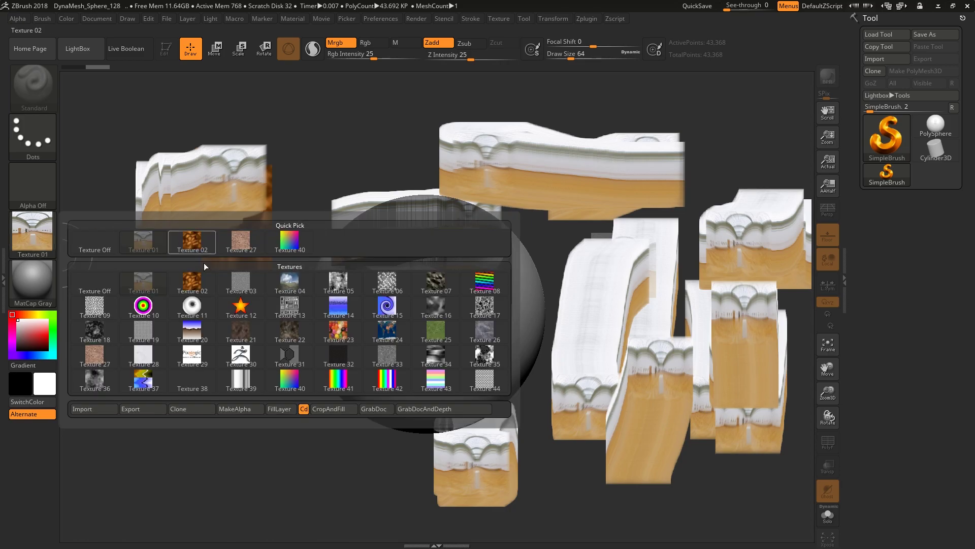
click(208, 288)
mouse_move(284, 349)
mouse_down()
mouse_move(287, 392)
mouse_move(310, 412)
mouse_up()
mouse_move(175, 353)
mouse_down()
mouse_move(158, 359)
mouse_move(218, 337)
mouse_up()
drag(264, 401, 285, 426)
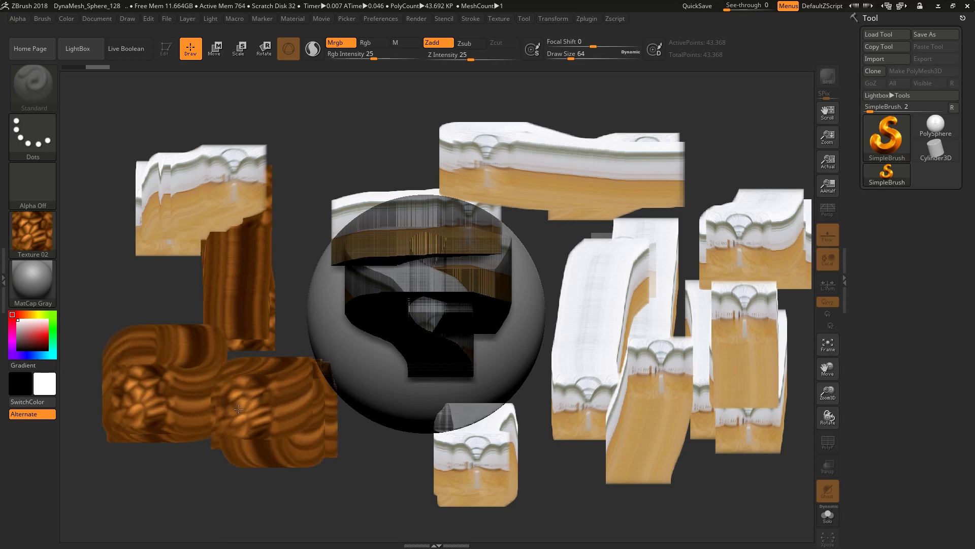
mouse_move(183, 386)
mouse_down()
mouse_move(214, 401)
mouse_move(625, 169)
mouse_move(709, 270)
mouse_move(703, 386)
mouse_move(650, 457)
mouse_move(563, 475)
mouse_move(447, 457)
mouse_move(401, 467)
mouse_move(493, 437)
mouse_move(527, 405)
mouse_move(543, 416)
mouse_move(572, 267)
mouse_move(504, 235)
mouse_up()
key(ctrl+z)
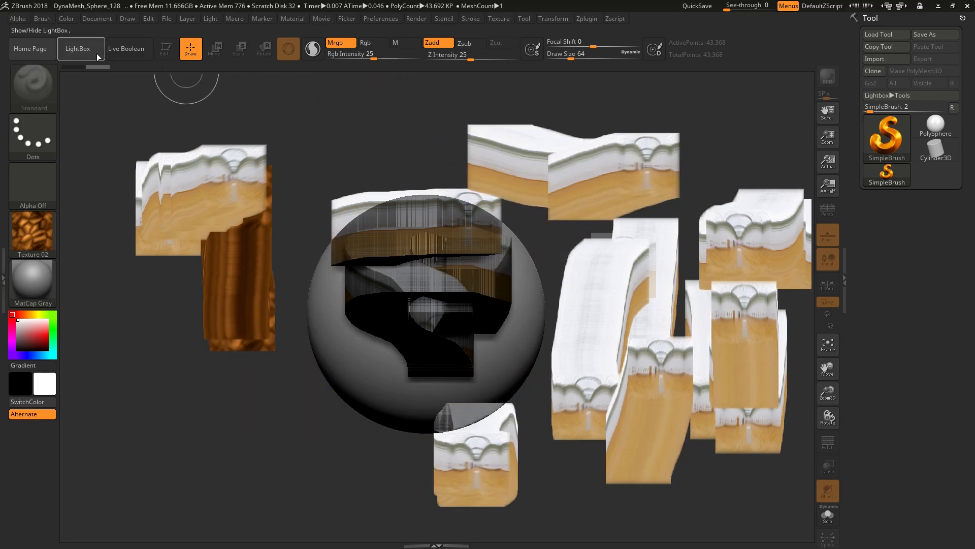
Open DynaMesh_Sphere_32 without saving the painted canvas, then select SimpleBrush again.
click(98, 57)
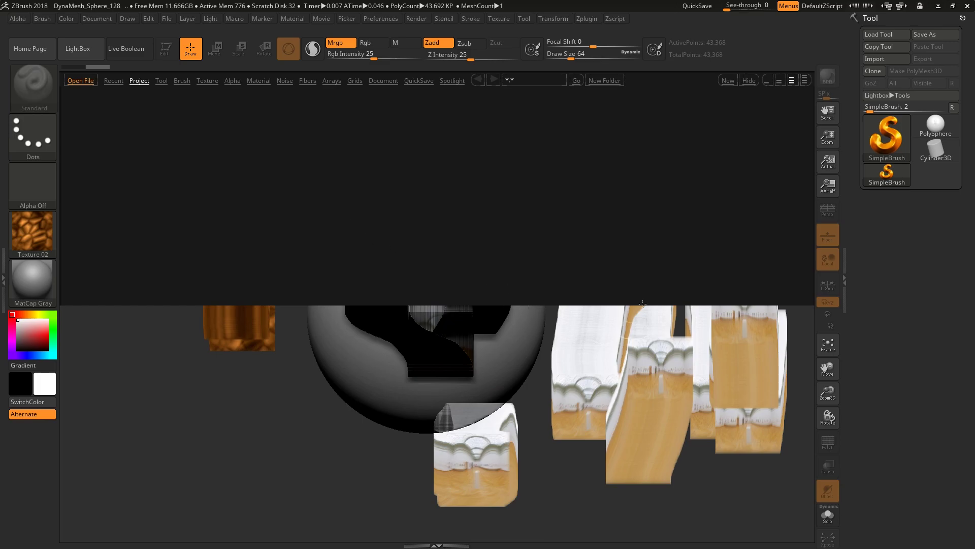
double_click(486, 180)
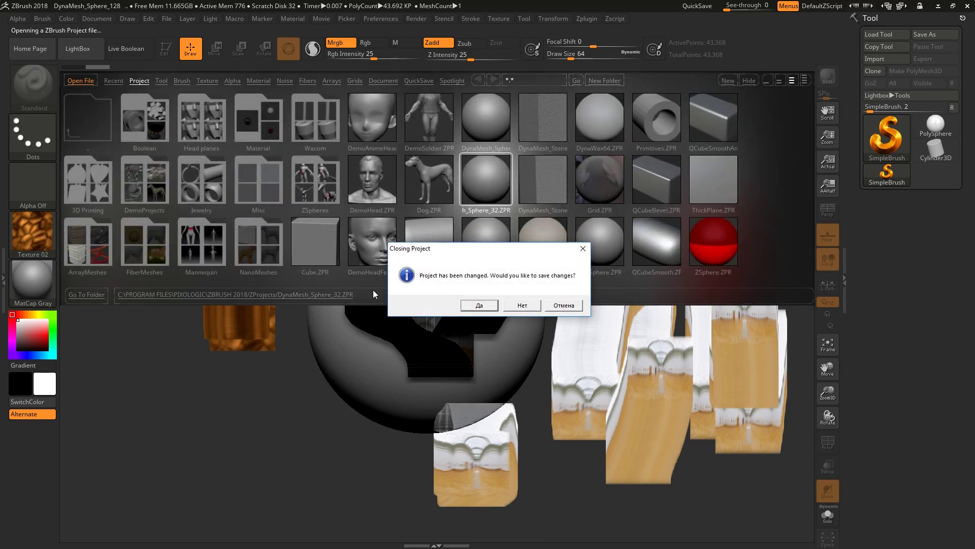
click(523, 307)
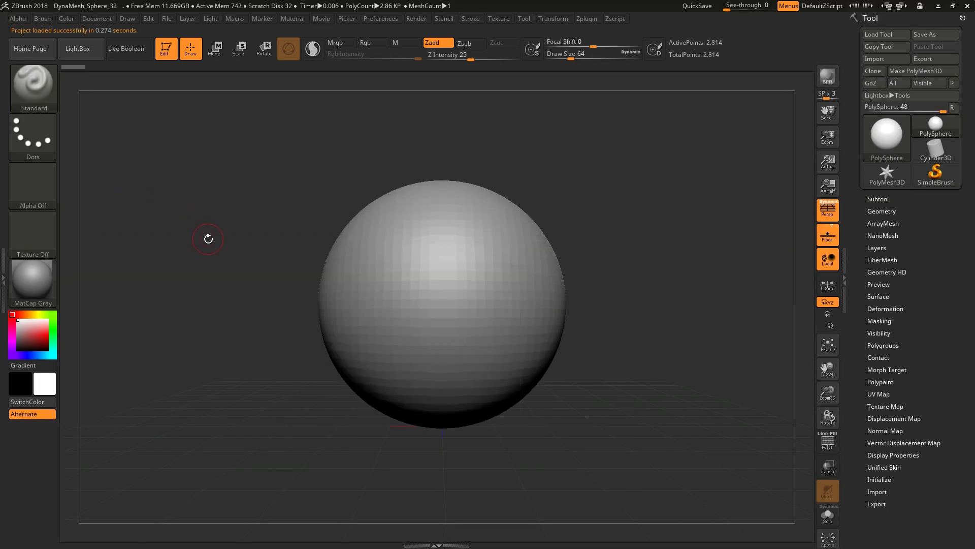
click(946, 183)
Choose checker Texture 03 and paint checker blocks left of and across the sphere.
click(29, 240)
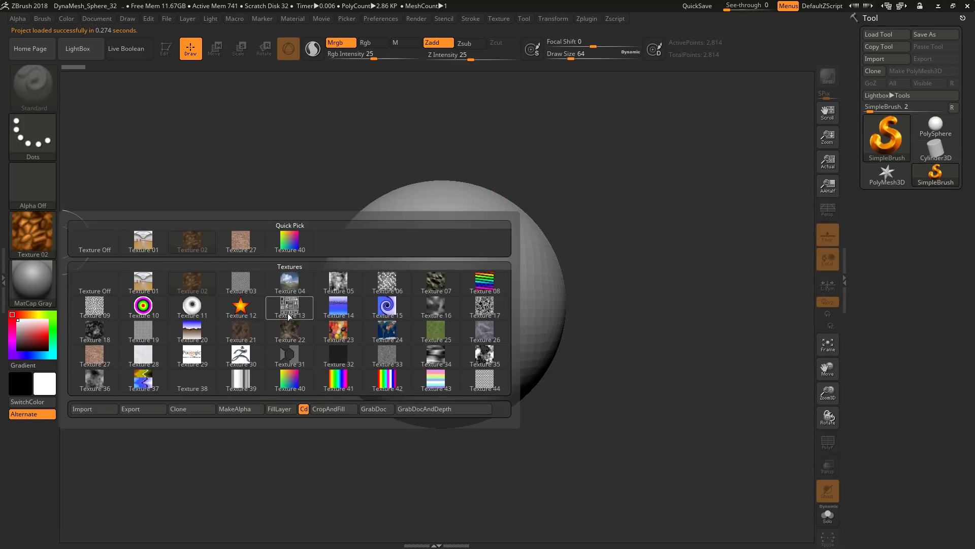
click(248, 279)
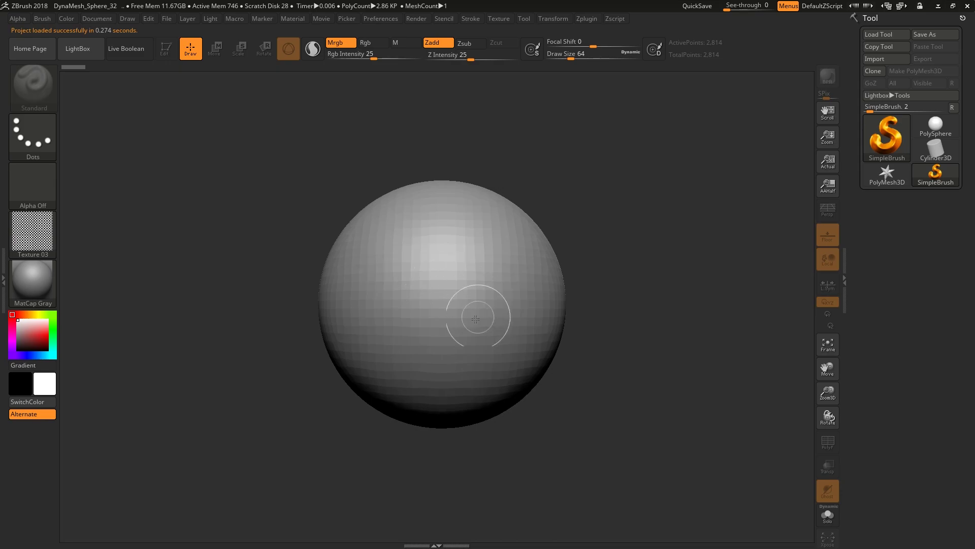
mouse_move(223, 264)
mouse_down()
mouse_move(223, 318)
mouse_move(274, 265)
mouse_move(282, 294)
mouse_up()
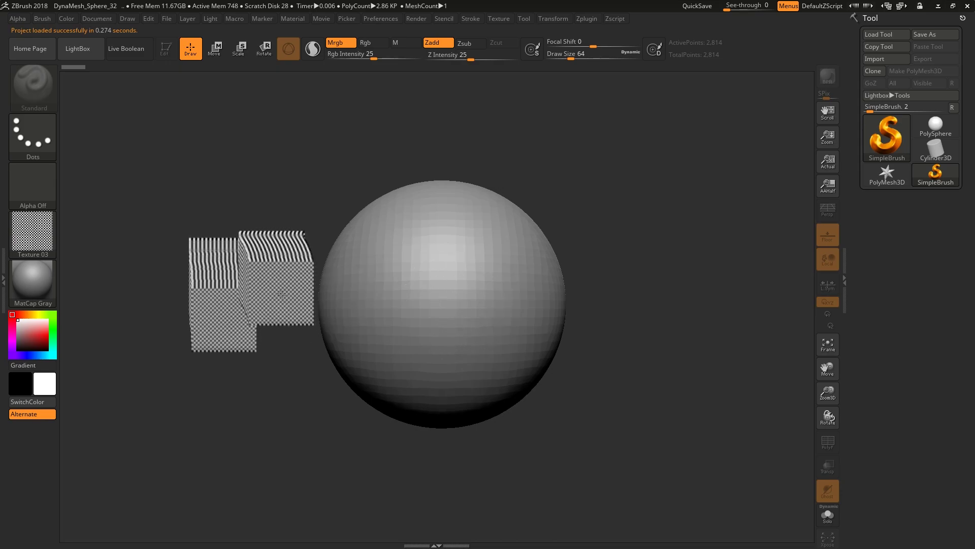
drag(305, 180, 283, 169)
drag(172, 152, 162, 157)
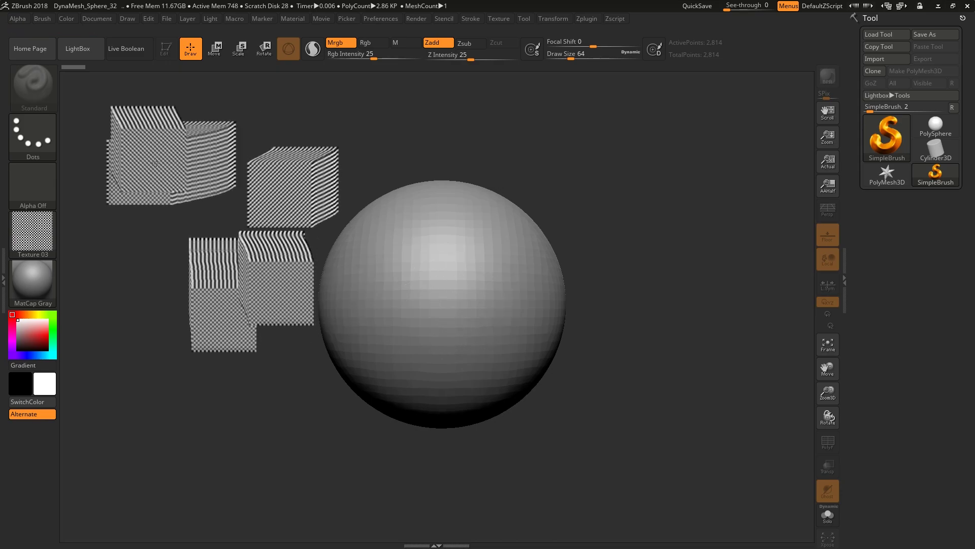
mouse_move(299, 154)
mouse_down()
mouse_move(554, 145)
mouse_move(624, 214)
mouse_move(310, 203)
mouse_move(483, 234)
mouse_move(564, 284)
mouse_move(375, 279)
mouse_move(315, 315)
mouse_move(559, 348)
mouse_up()
Sweep checker strokes around and below the sphere, then undo the recent strokes.
mouse_move(711, 305)
mouse_down()
mouse_move(681, 315)
mouse_move(692, 329)
mouse_up()
mouse_move(584, 385)
mouse_down()
mouse_move(650, 458)
mouse_move(244, 457)
mouse_move(69, 431)
mouse_move(127, 503)
mouse_move(478, 513)
mouse_up()
key(ctrl+z)
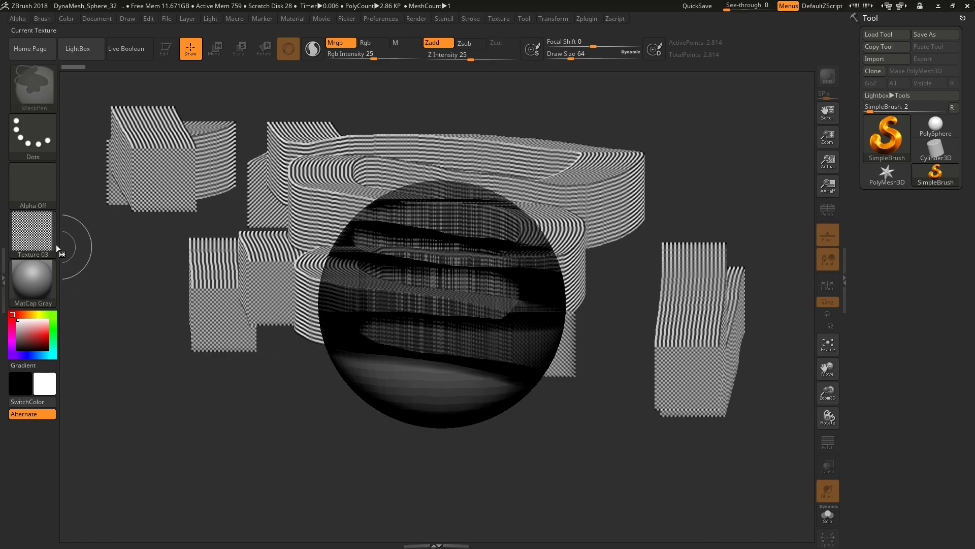
key(ctrl+z)
key(ctrl+z)
key(ctrl+z)
key(ctrl+z)
key(ctrl+z)
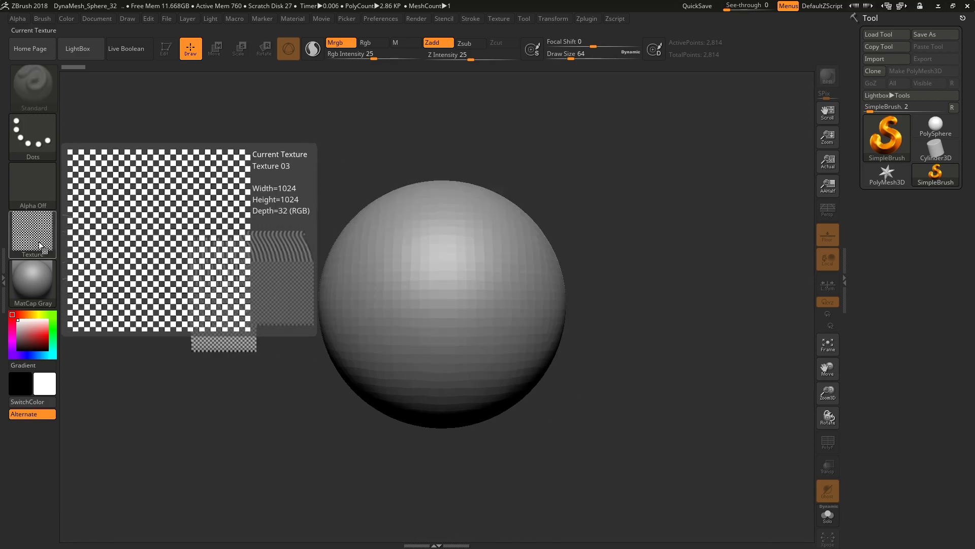
With sky Texture 04, paint an upper-left strip, a sphere patch, and a large right-side stamp.
click(43, 238)
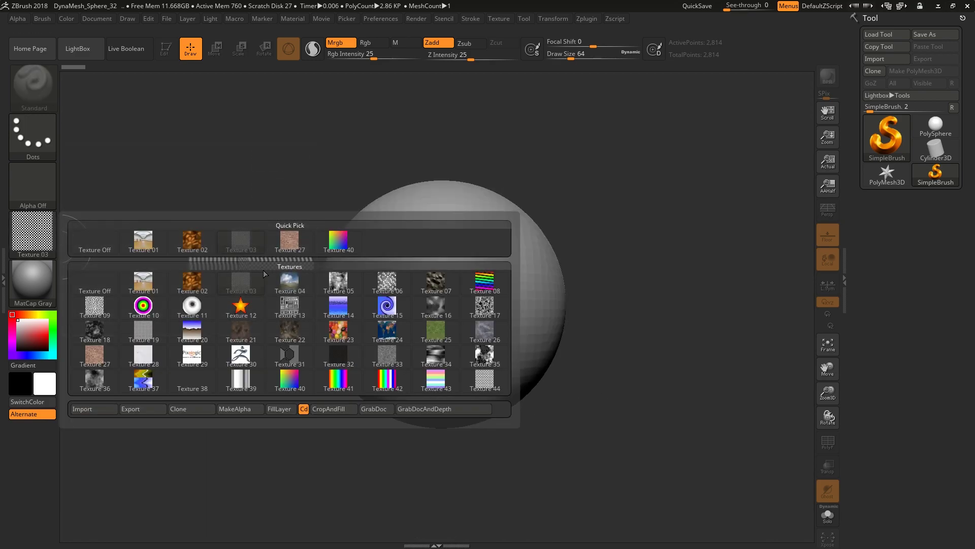
click(301, 285)
drag(203, 201, 299, 201)
click(461, 259)
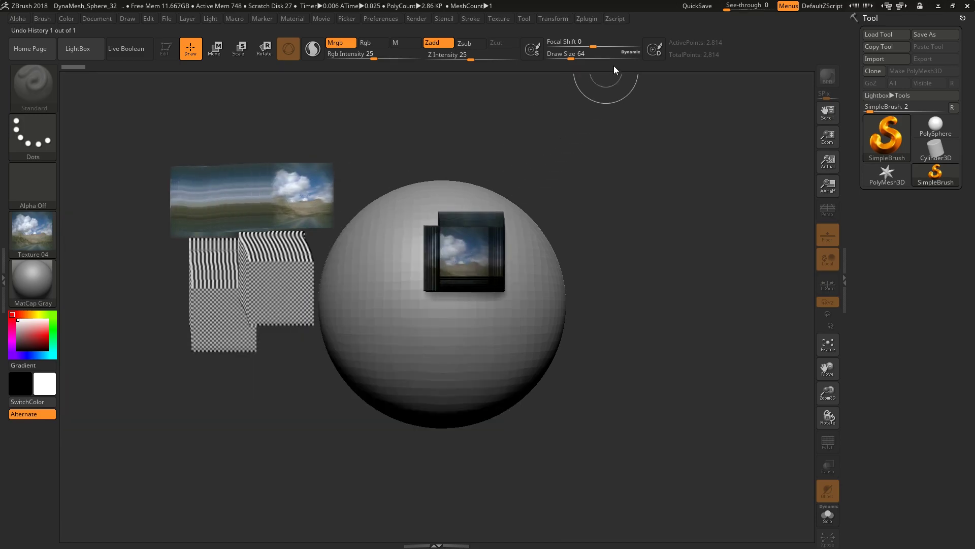
mouse_move(683, 145)
mouse_down()
mouse_move(678, 277)
mouse_move(671, 256)
mouse_up()
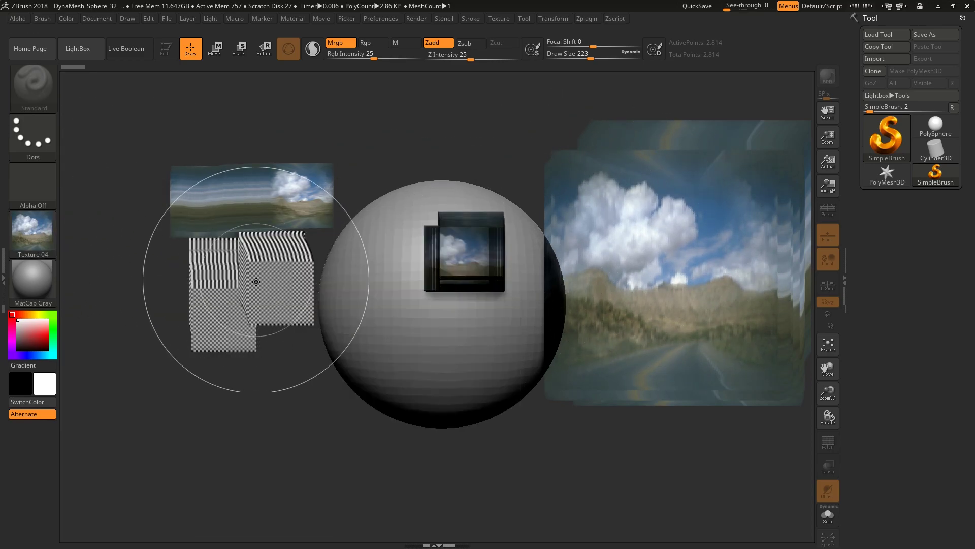
Choose Texture 05 and paint cell-pattern strokes over most of the canvas around the sphere.
click(42, 259)
click(339, 288)
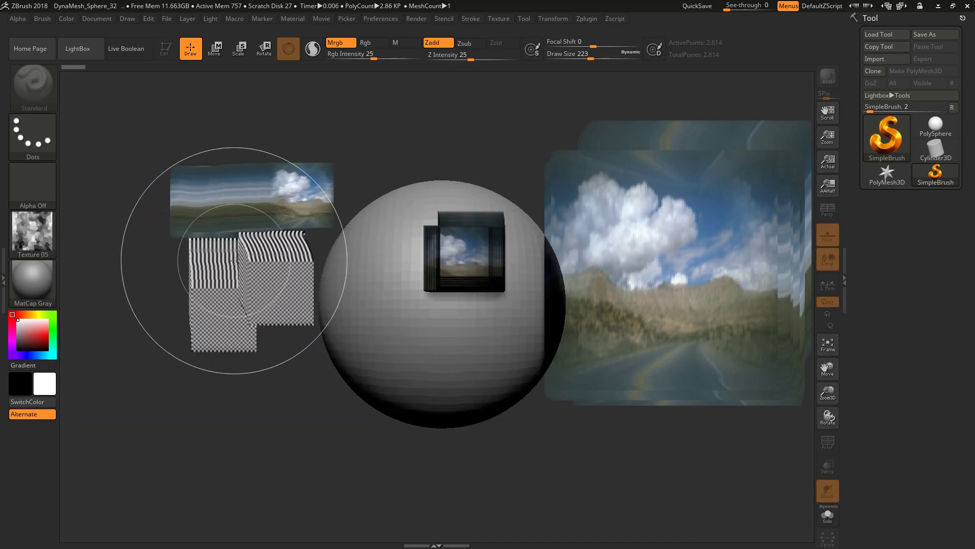
mouse_move(433, 349)
mouse_down()
mouse_move(297, 182)
mouse_move(193, 191)
mouse_up()
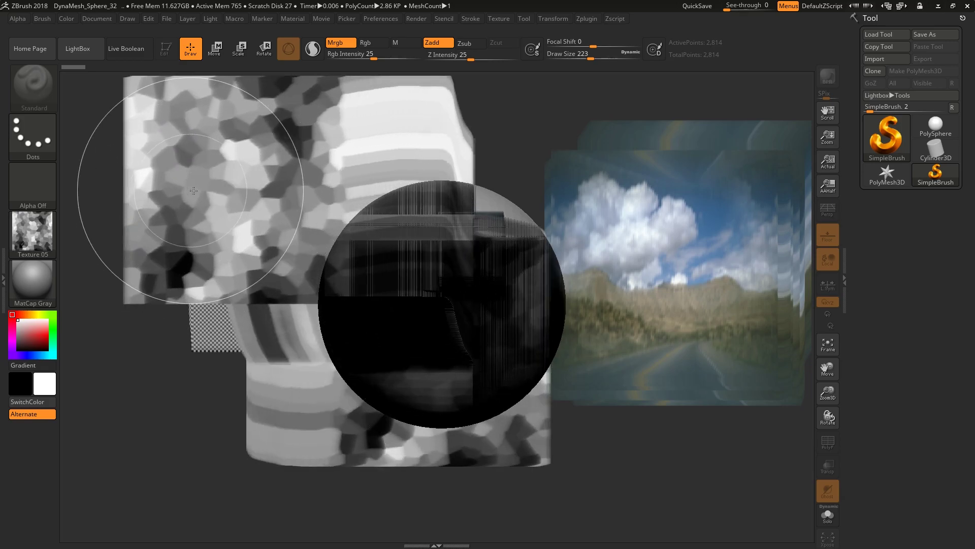
mouse_move(574, 503)
mouse_down()
mouse_move(659, 237)
mouse_move(752, 132)
mouse_move(467, 112)
mouse_move(140, 159)
mouse_move(132, 432)
mouse_move(228, 457)
mouse_move(526, 491)
mouse_move(701, 447)
mouse_move(711, 386)
mouse_move(448, 451)
mouse_move(219, 424)
mouse_move(239, 219)
mouse_move(589, 327)
mouse_move(597, 224)
mouse_move(228, 153)
mouse_move(153, 432)
mouse_move(685, 482)
mouse_move(594, 189)
mouse_move(163, 153)
mouse_move(341, 330)
mouse_move(162, 386)
mouse_move(163, 310)
mouse_move(457, 447)
mouse_move(142, 299)
mouse_up()
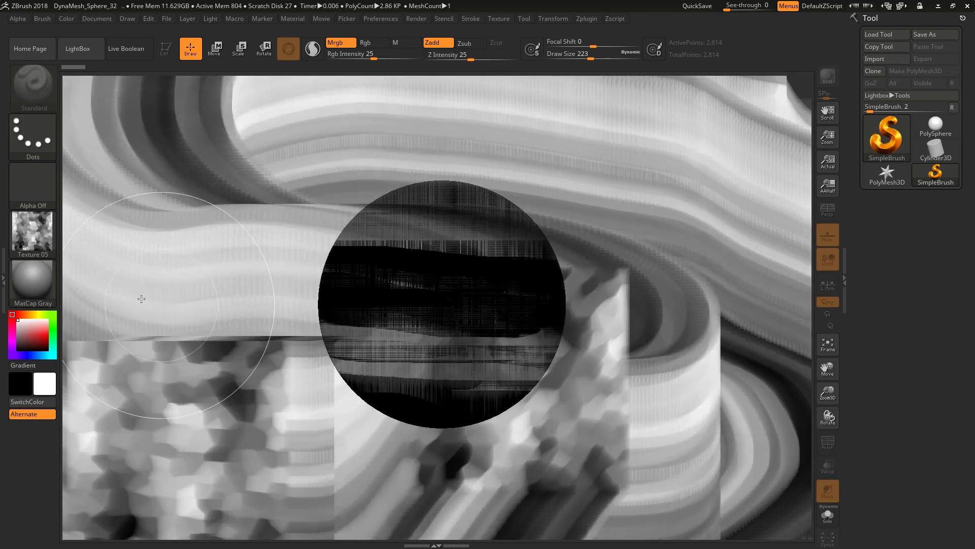
click(38, 228)
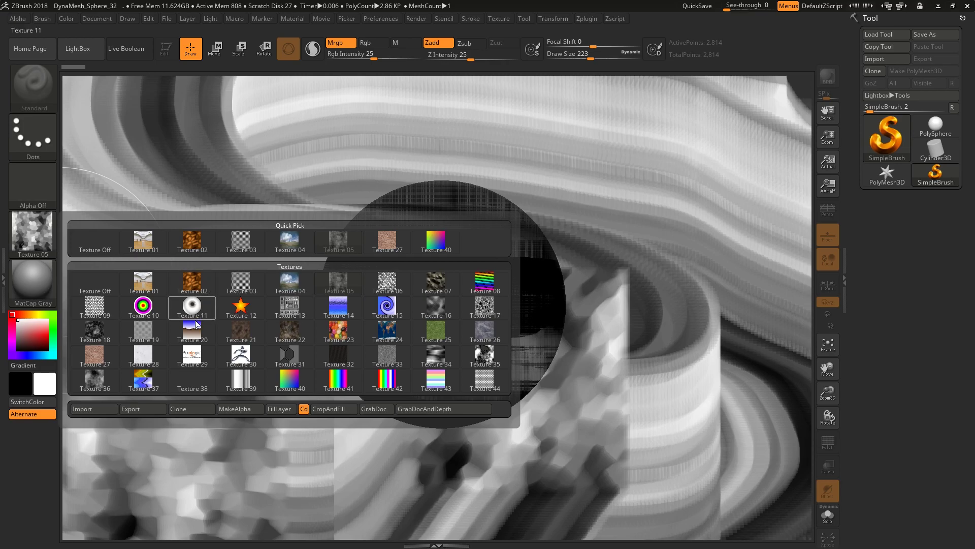
Paint a hexagon Texture 06 patch, then brown Texture 07 strokes around the canvas.
click(407, 283)
mouse_move(603, 241)
mouse_down()
mouse_move(141, 291)
mouse_move(131, 458)
mouse_move(718, 468)
mouse_move(709, 284)
mouse_up()
click(33, 231)
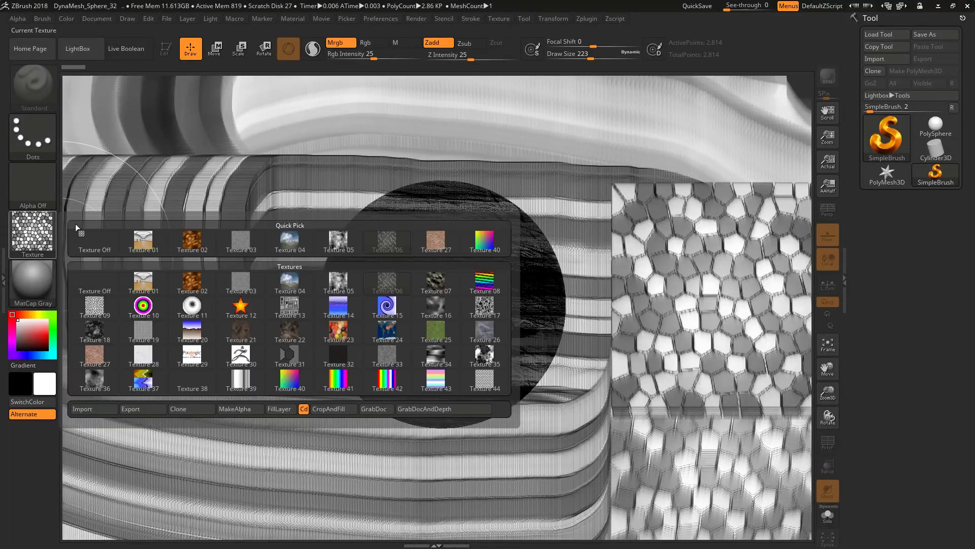
click(455, 286)
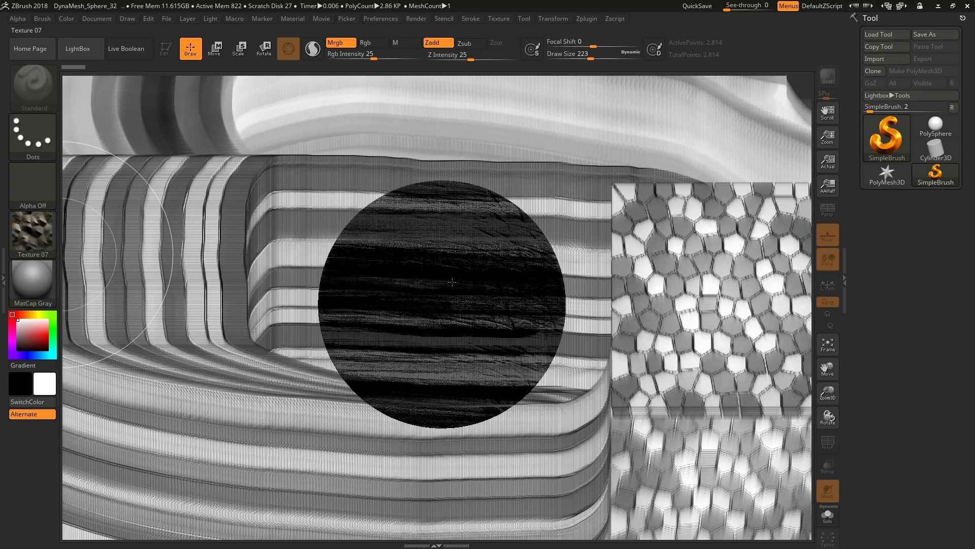
mouse_move(655, 249)
mouse_down()
mouse_move(657, 397)
mouse_move(584, 508)
mouse_move(203, 508)
mouse_move(168, 305)
mouse_move(288, 160)
mouse_move(635, 168)
mouse_move(711, 381)
mouse_move(457, 457)
mouse_move(384, 199)
mouse_move(400, 197)
mouse_up()
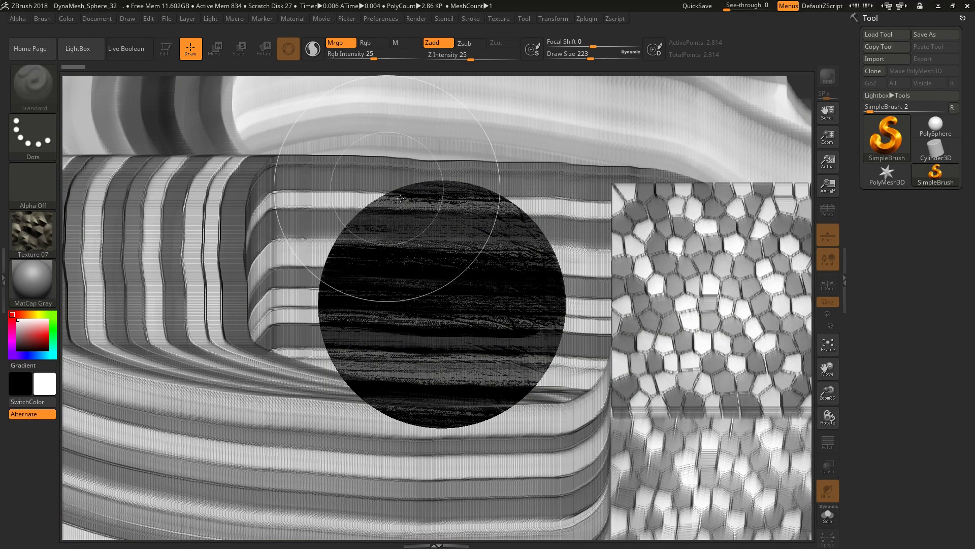
mouse_move(346, 209)
mouse_down()
mouse_move(228, 244)
mouse_move(152, 431)
mouse_move(432, 472)
mouse_move(732, 476)
mouse_move(719, 372)
mouse_move(635, 167)
mouse_move(356, 152)
mouse_move(265, 113)
mouse_move(66, 172)
mouse_up()
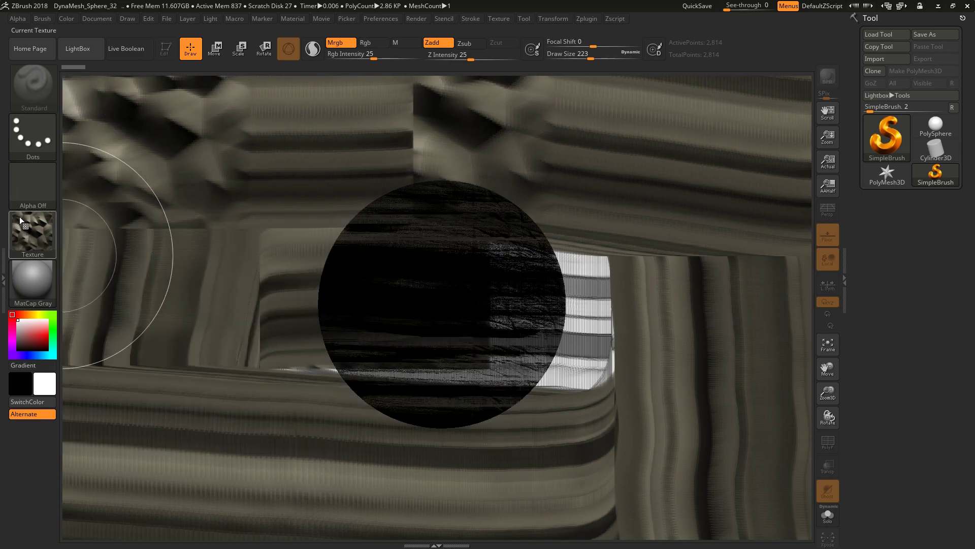
Switch to rainbow Texture 08 and paint strokes across the top, right and centre.
click(41, 230)
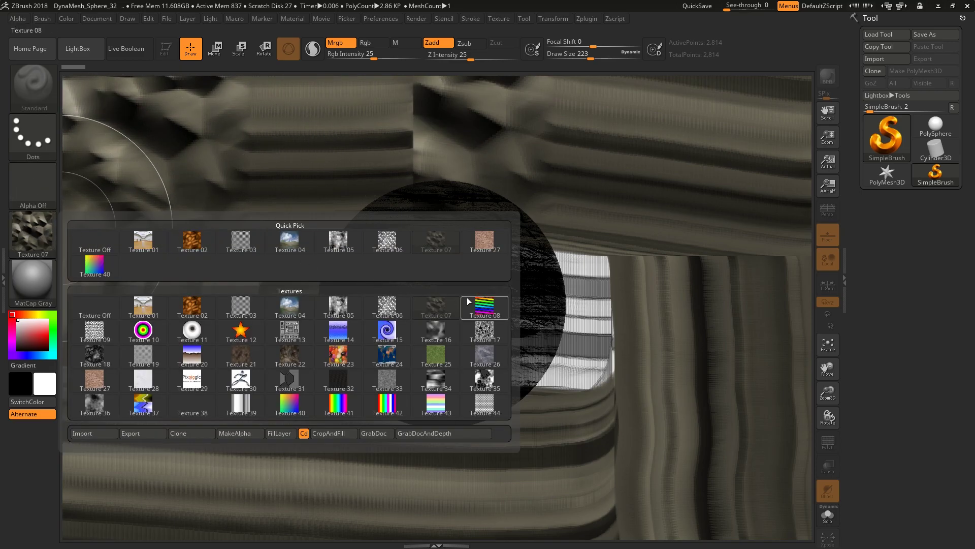
click(485, 307)
drag(154, 148, 668, 330)
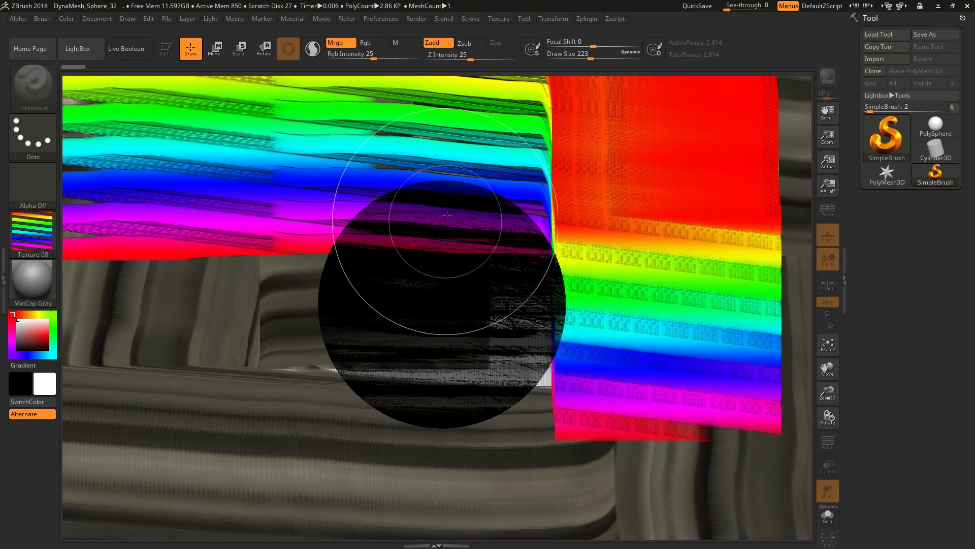
mouse_move(447, 215)
mouse_down()
mouse_move(661, 491)
mouse_move(70, 184)
mouse_up()
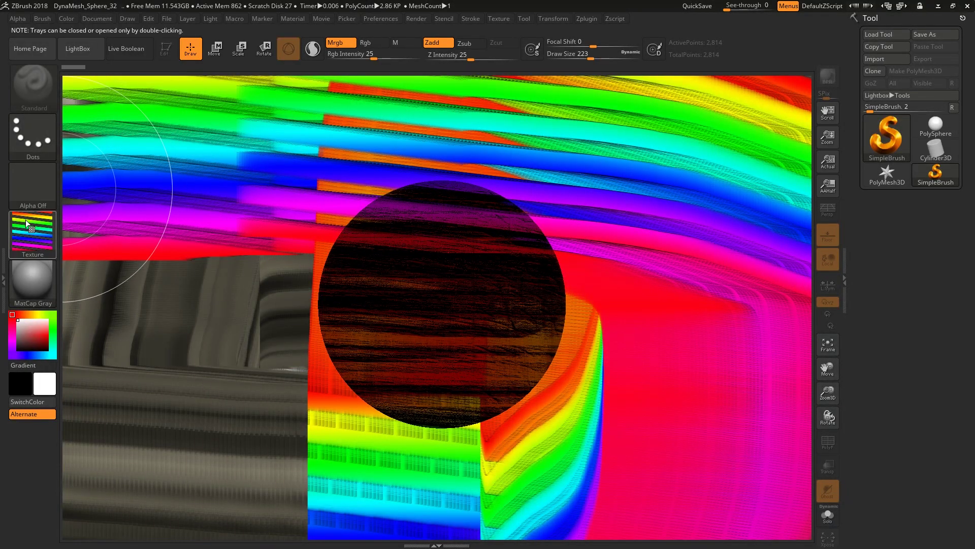
Cover the rest of the canvas, including its edges, with large rainbow Texture 08 strokes.
click(28, 224)
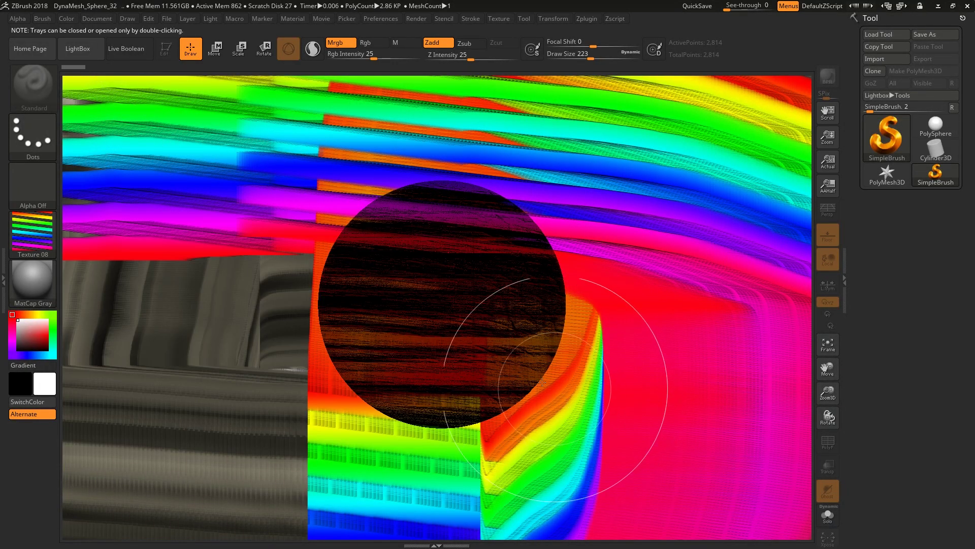
mouse_move(432, 284)
mouse_down()
mouse_move(210, 269)
mouse_move(682, 341)
mouse_move(541, 280)
mouse_move(509, 189)
mouse_up()
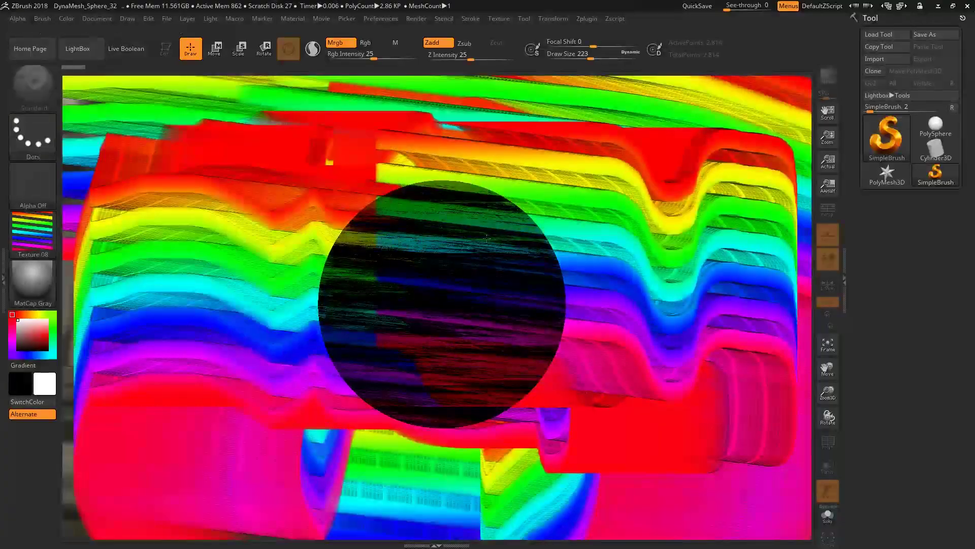
mouse_move(551, 161)
mouse_down()
mouse_move(284, 179)
mouse_move(357, 212)
mouse_up()
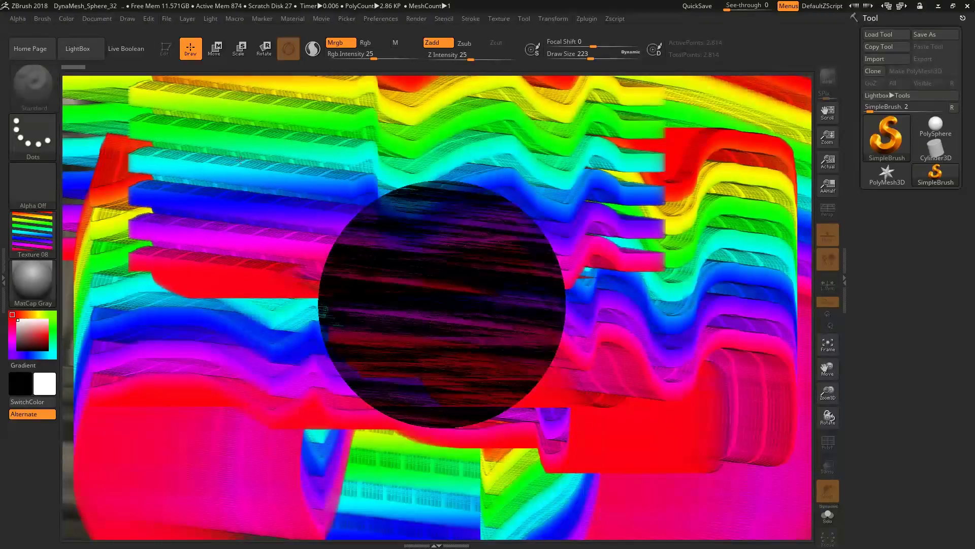
drag(635, 276, 800, 364)
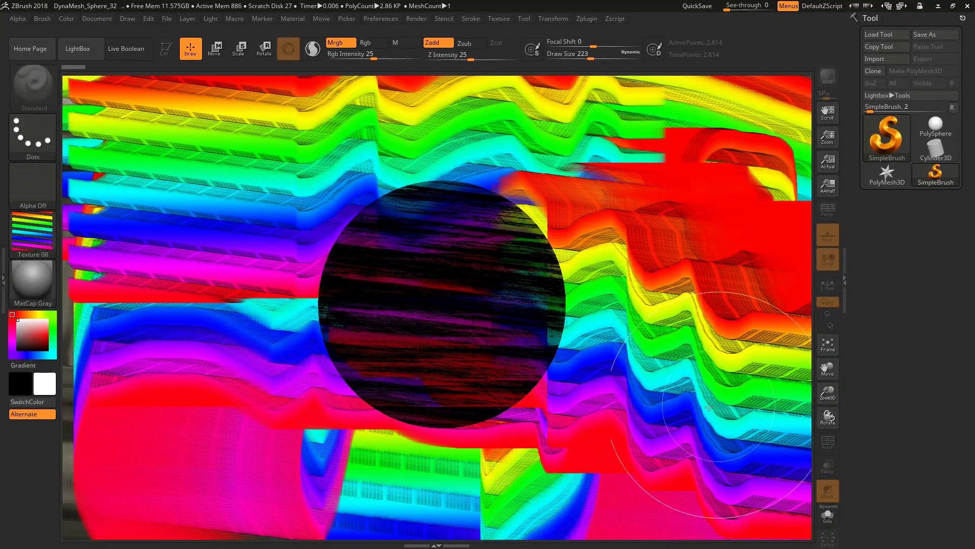
mouse_move(708, 406)
mouse_down()
mouse_move(248, 414)
mouse_move(242, 289)
mouse_up()
mouse_move(559, 396)
mouse_down()
mouse_move(354, 202)
mouse_move(174, 518)
mouse_move(500, 542)
mouse_up()
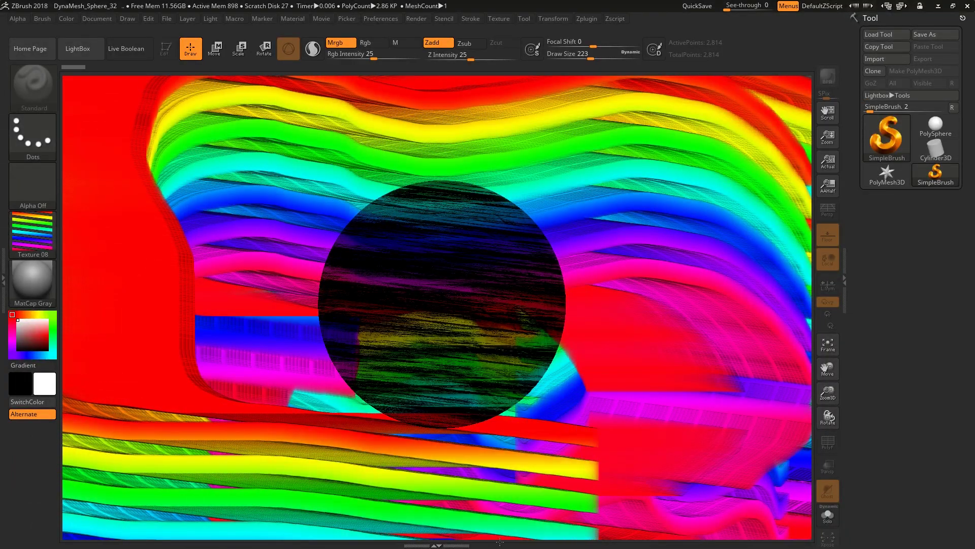
mouse_move(759, 524)
mouse_down()
mouse_move(721, 193)
mouse_move(457, 127)
mouse_move(182, 183)
mouse_move(255, 349)
mouse_move(661, 432)
mouse_move(483, 127)
mouse_move(163, 178)
mouse_move(528, 520)
mouse_move(65, 513)
mouse_up()
Paint grey Texture 09 dot patterns across the bottom, right and top of the canvas.
click(53, 227)
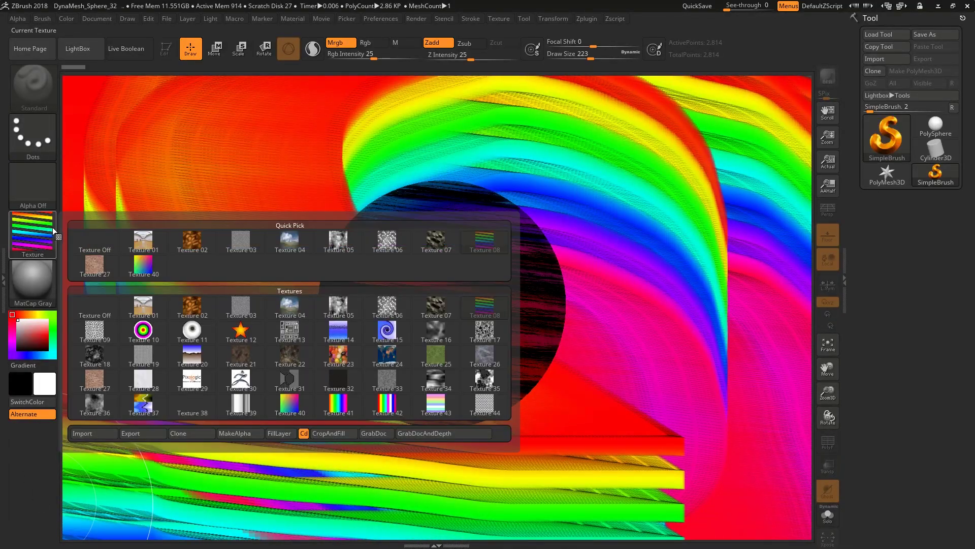
click(94, 336)
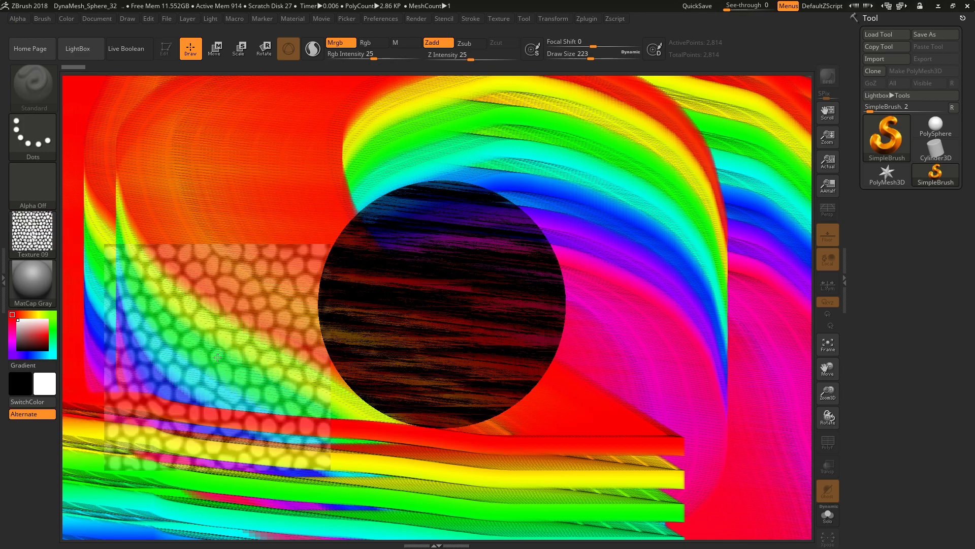
mouse_move(152, 305)
mouse_down()
mouse_move(214, 457)
mouse_move(458, 483)
mouse_move(783, 456)
mouse_move(726, 238)
mouse_move(508, 132)
mouse_move(203, 153)
mouse_move(143, 339)
mouse_move(284, 458)
mouse_move(431, 355)
mouse_move(584, 356)
mouse_move(649, 295)
mouse_up()
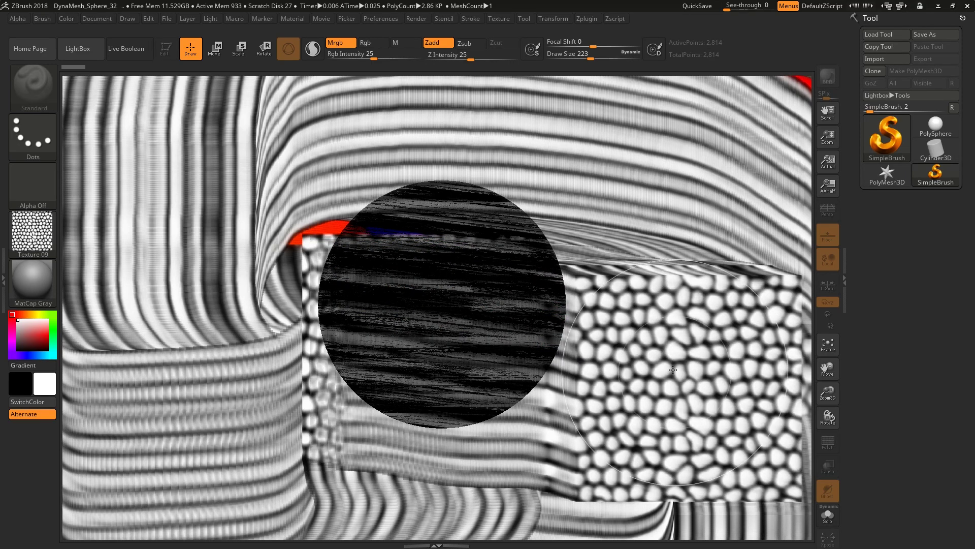
mouse_move(665, 338)
mouse_down()
mouse_move(650, 167)
mouse_move(458, 152)
mouse_move(365, 172)
mouse_move(384, 202)
mouse_up()
mouse_move(662, 404)
mouse_down()
mouse_move(676, 437)
mouse_move(719, 294)
mouse_move(567, 119)
mouse_move(395, 169)
mouse_move(411, 147)
mouse_move(163, 157)
mouse_move(102, 264)
mouse_move(341, 502)
mouse_move(384, 503)
mouse_up()
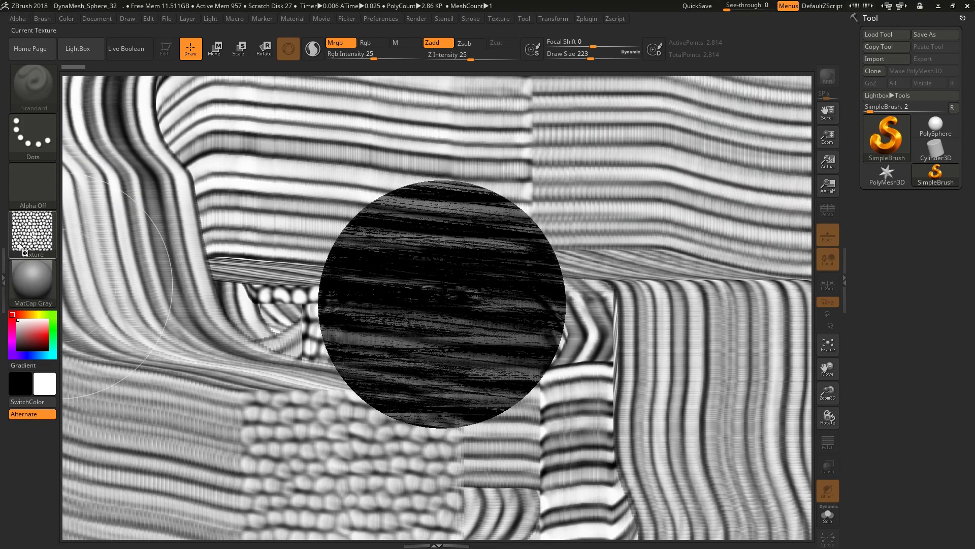
Stamp rainbow-target Texture 10 bullseyes at the left, right, top and bottom of the canvas.
click(19, 242)
click(140, 330)
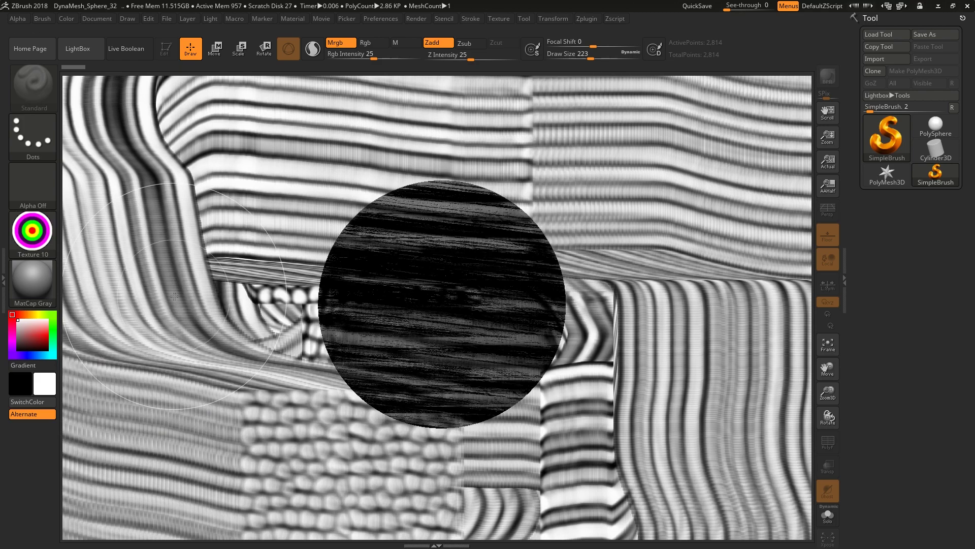
drag(209, 293, 215, 293)
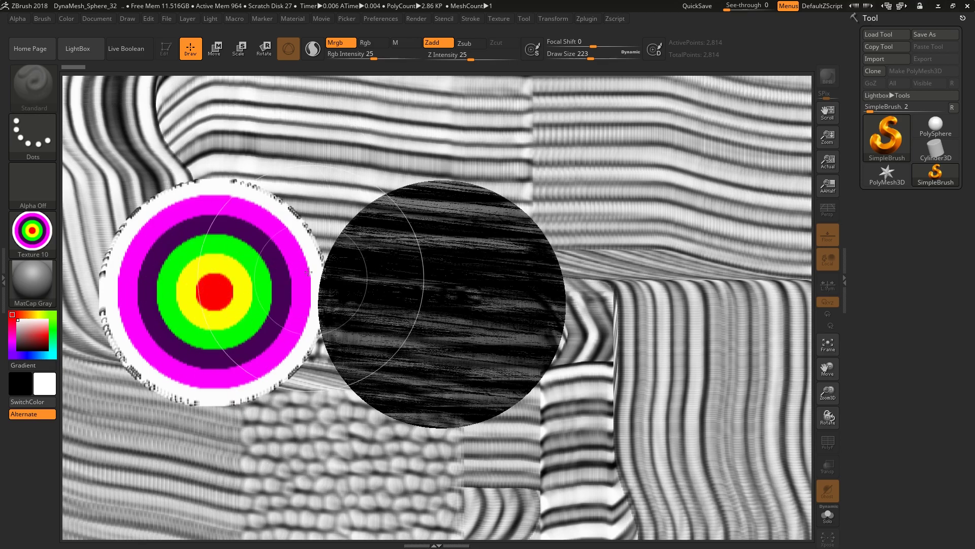
click(593, 344)
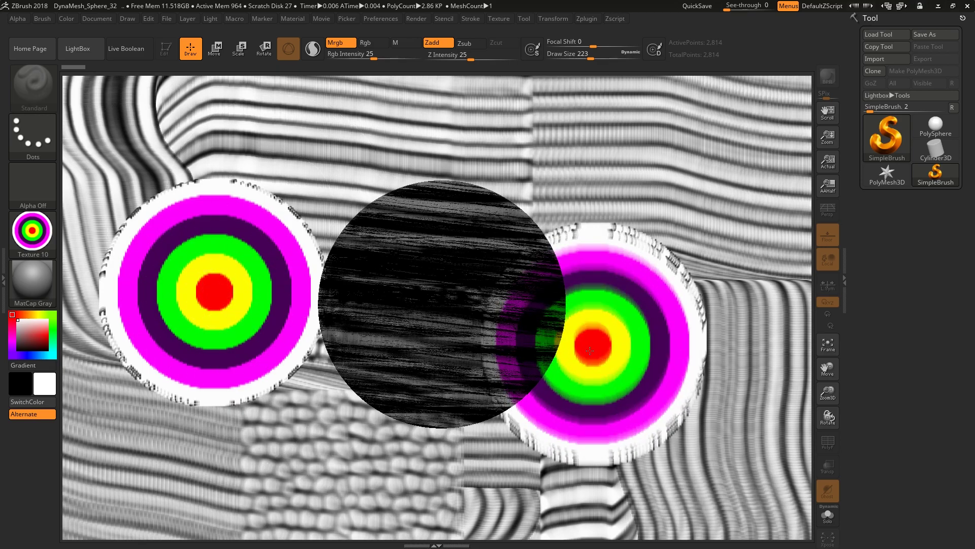
drag(663, 250, 659, 187)
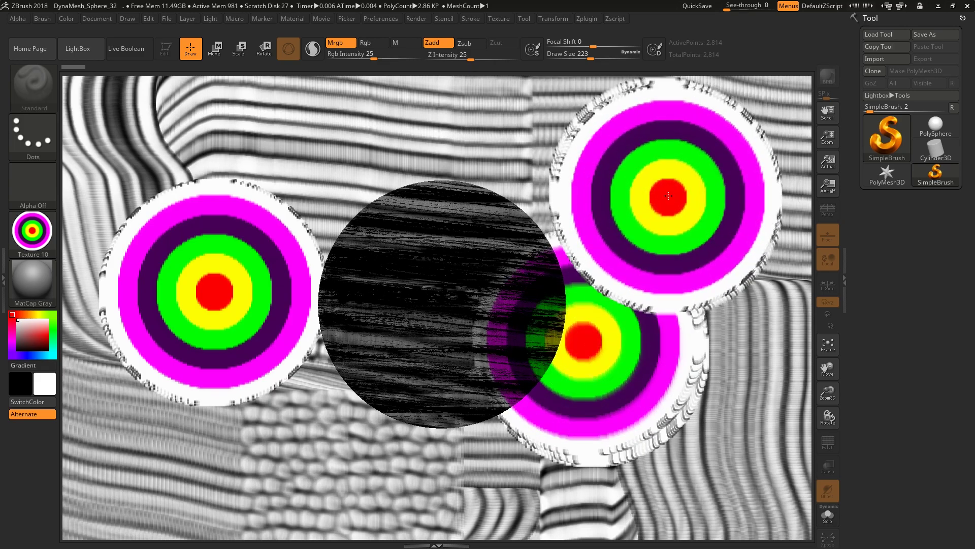
click(349, 156)
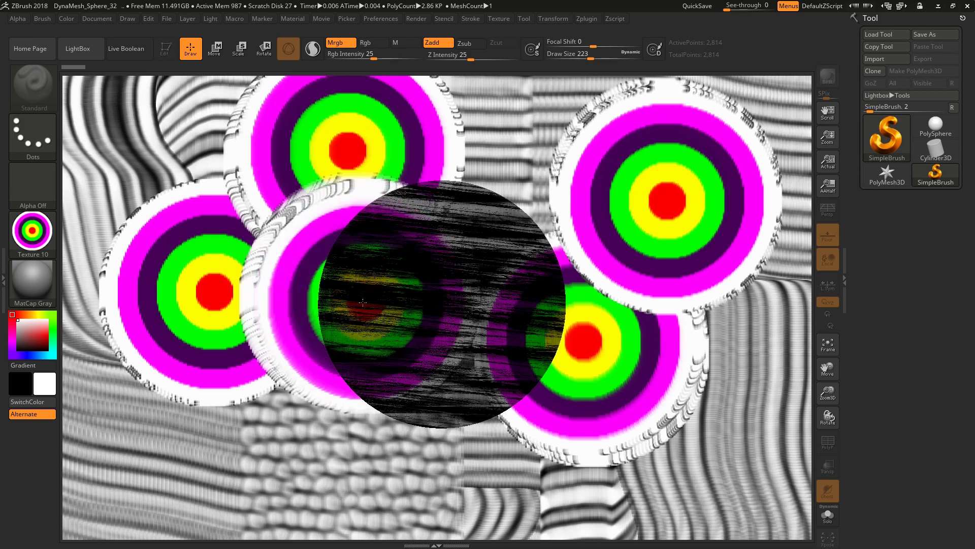
click(522, 457)
click(707, 454)
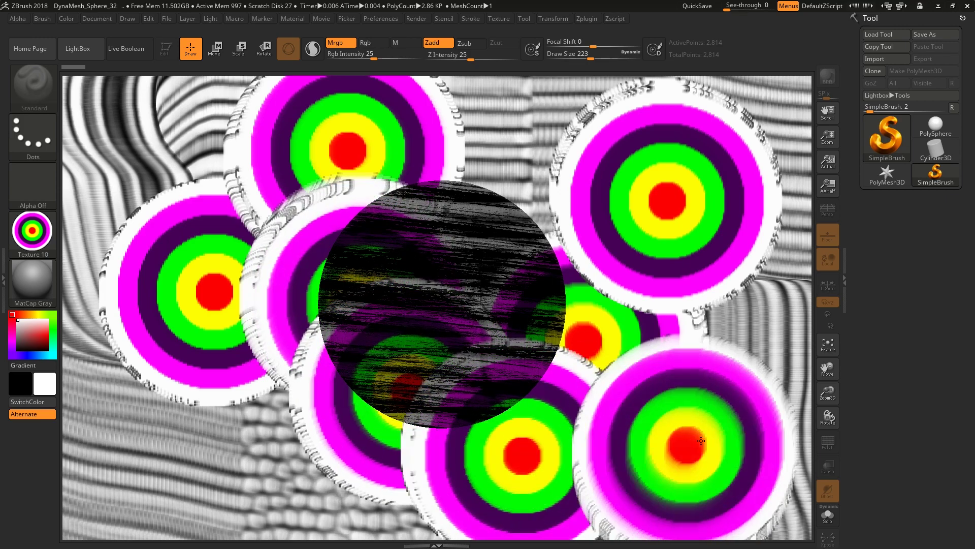
drag(711, 457, 751, 292)
drag(650, 153, 601, 145)
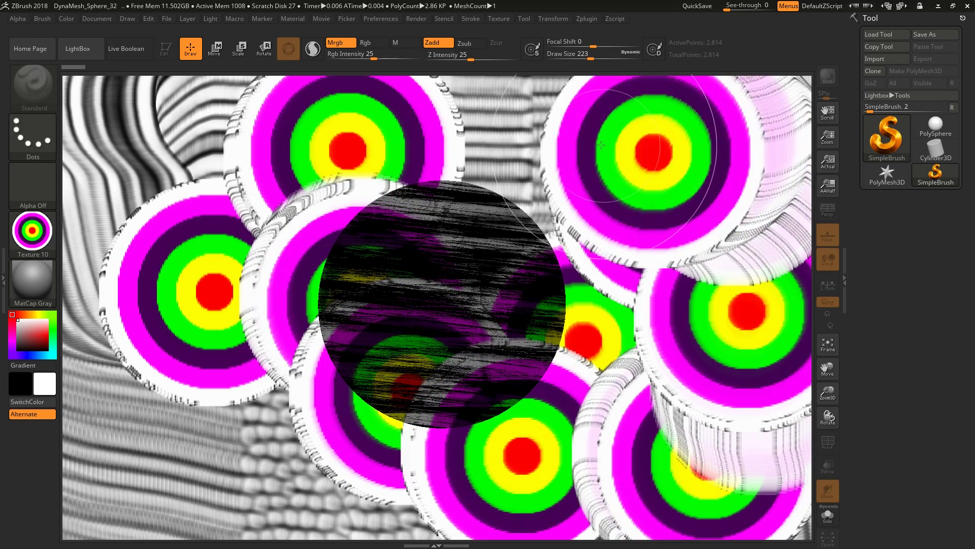
click(26, 229)
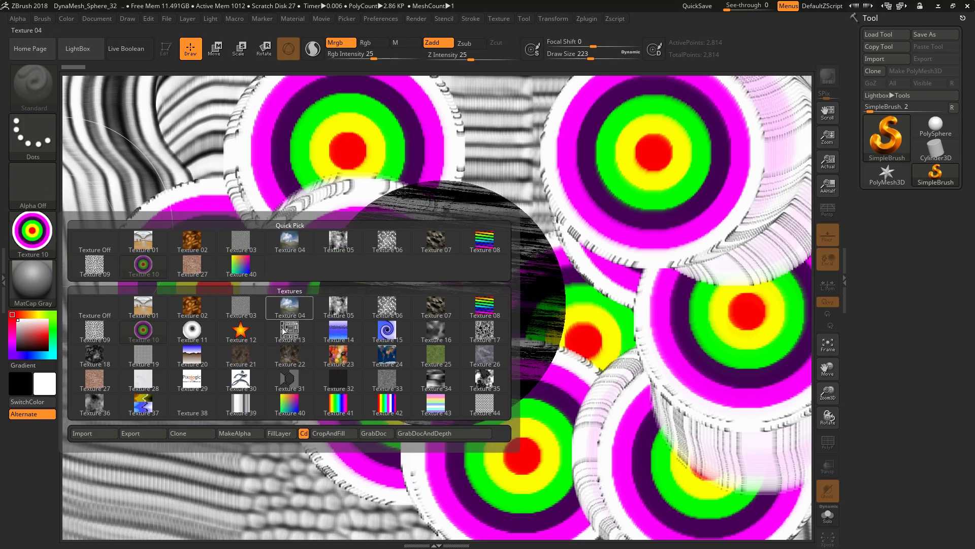
Stamp Texture 11 eyeballs at the upper left and right, plus an eyeball tube lower left.
click(187, 333)
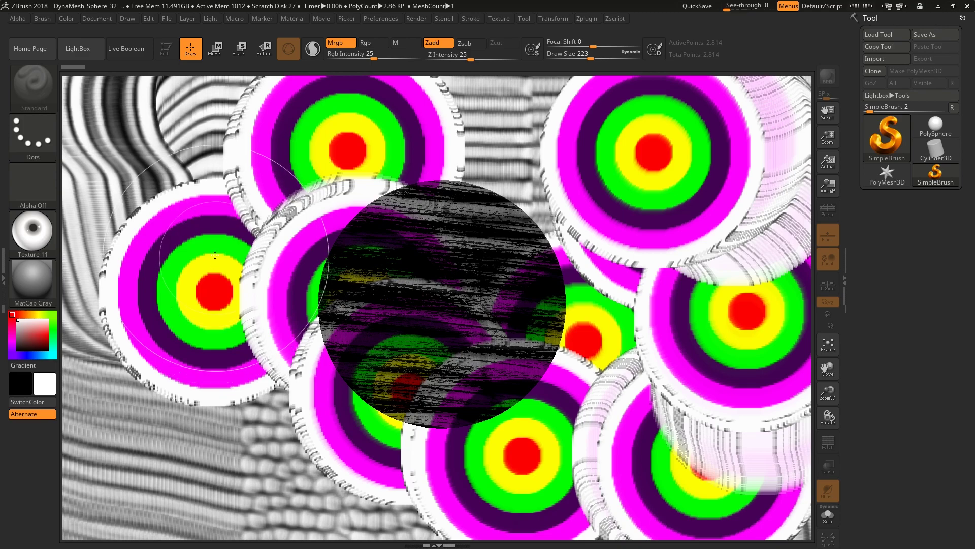
drag(200, 164, 179, 219)
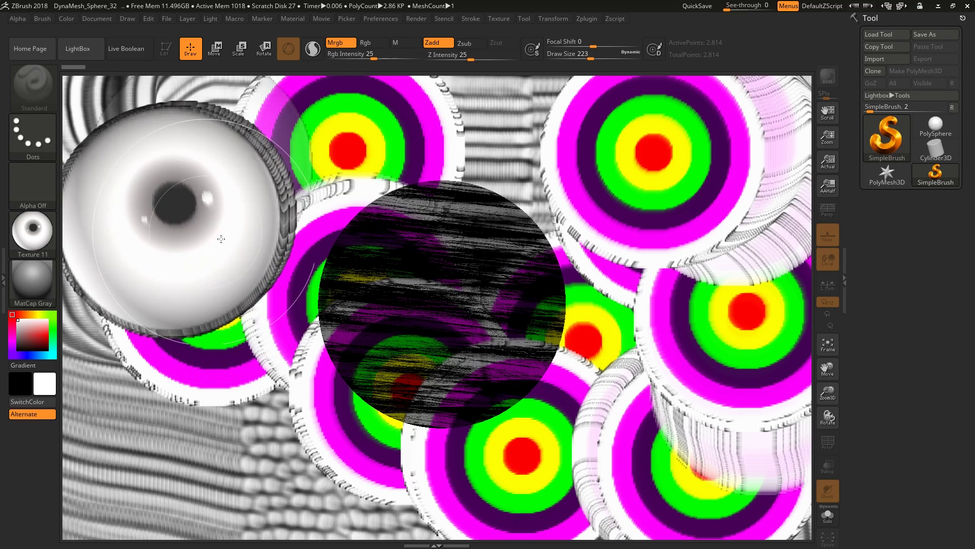
drag(660, 260, 703, 251)
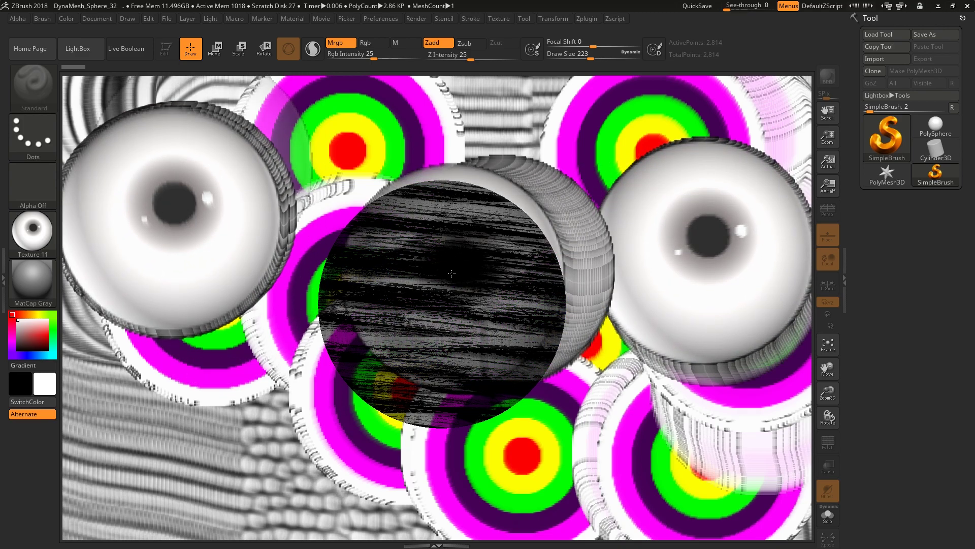
drag(214, 429, 602, 433)
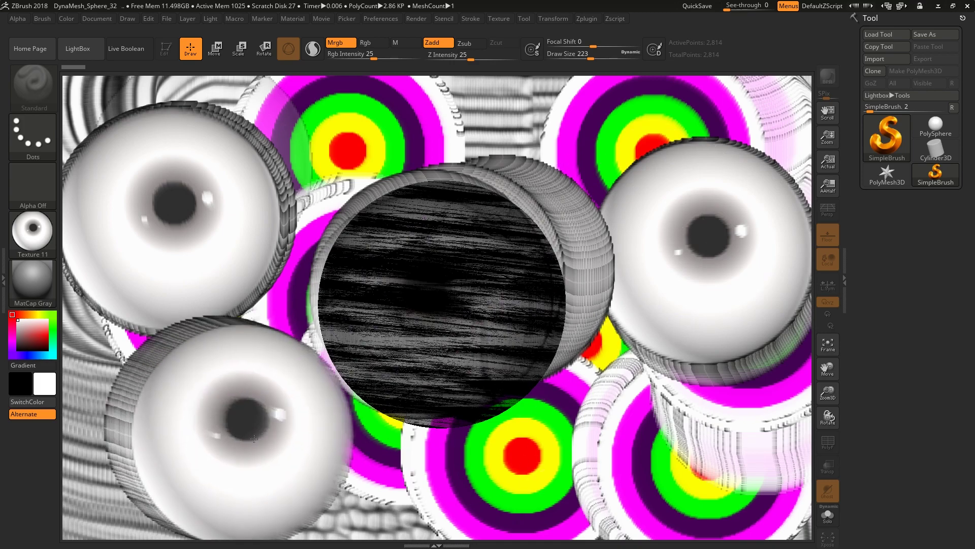
drag(605, 249, 713, 239)
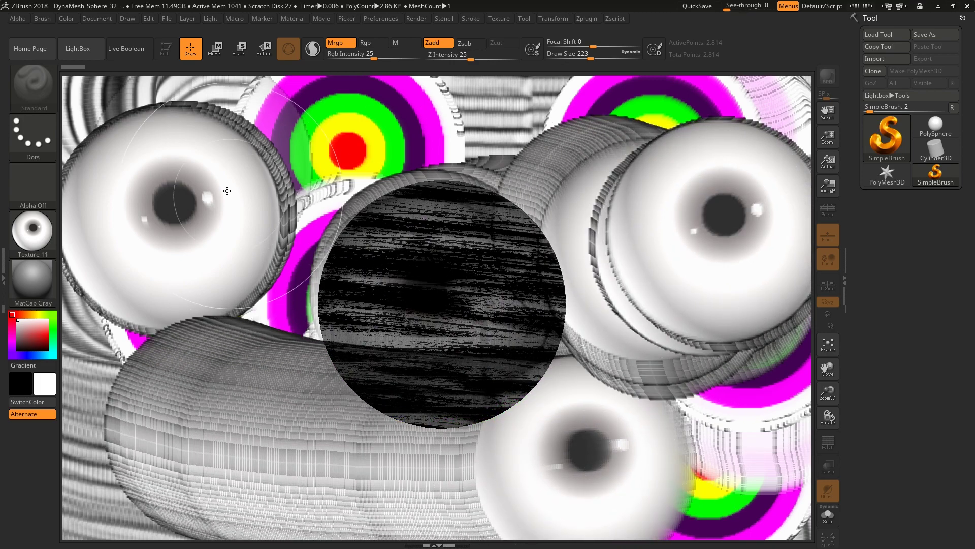
drag(227, 191, 185, 203)
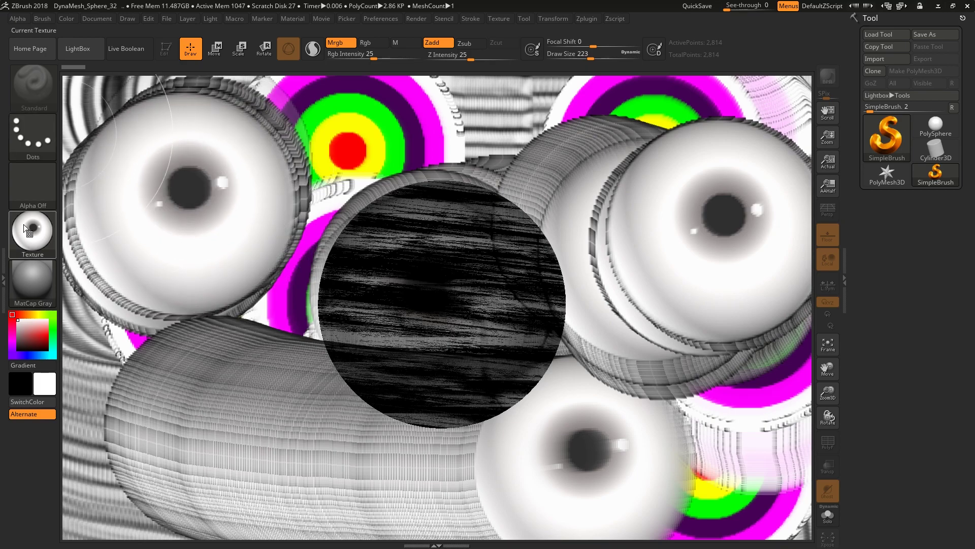
Paint looping orange star Texture 12 trails down the left, up the right and around the canvas.
click(52, 232)
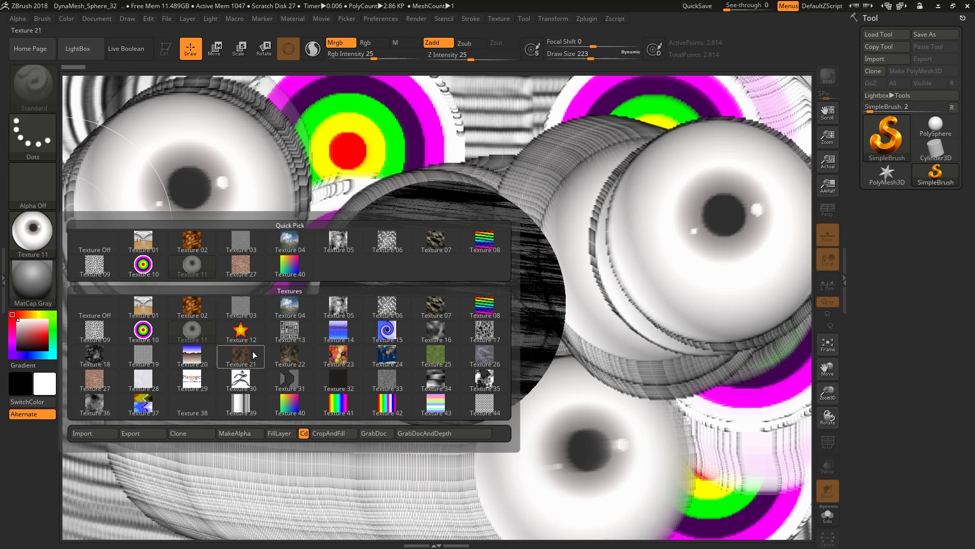
click(243, 333)
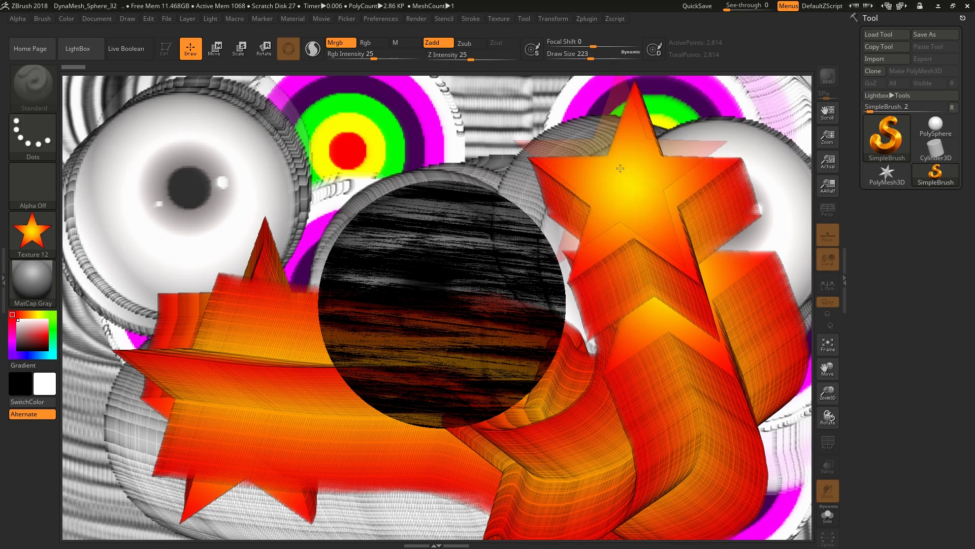
mouse_move(494, 122)
mouse_down()
mouse_move(239, 109)
mouse_move(109, 250)
mouse_move(194, 506)
mouse_up()
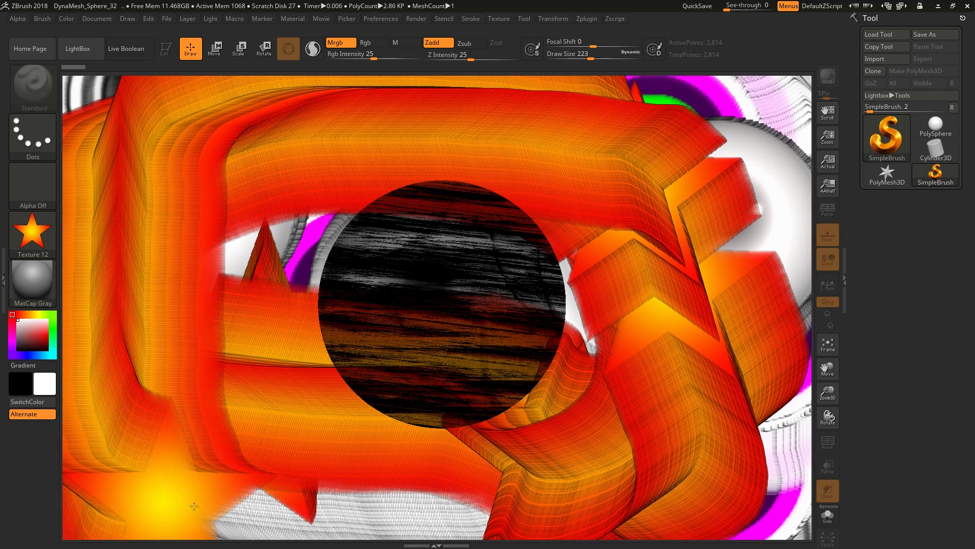
drag(665, 348, 642, 195)
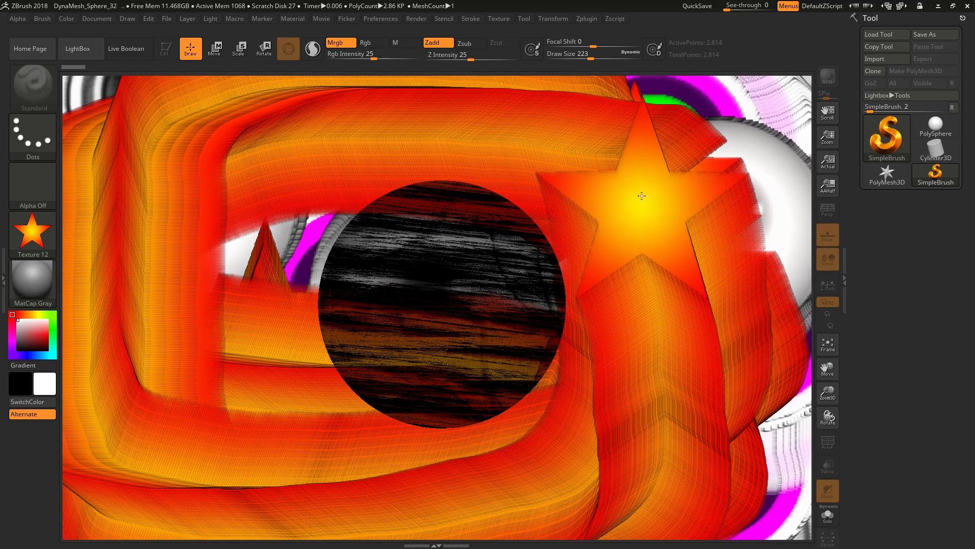
mouse_move(498, 164)
mouse_down()
mouse_move(207, 157)
mouse_move(203, 337)
mouse_up()
drag(663, 322, 751, 445)
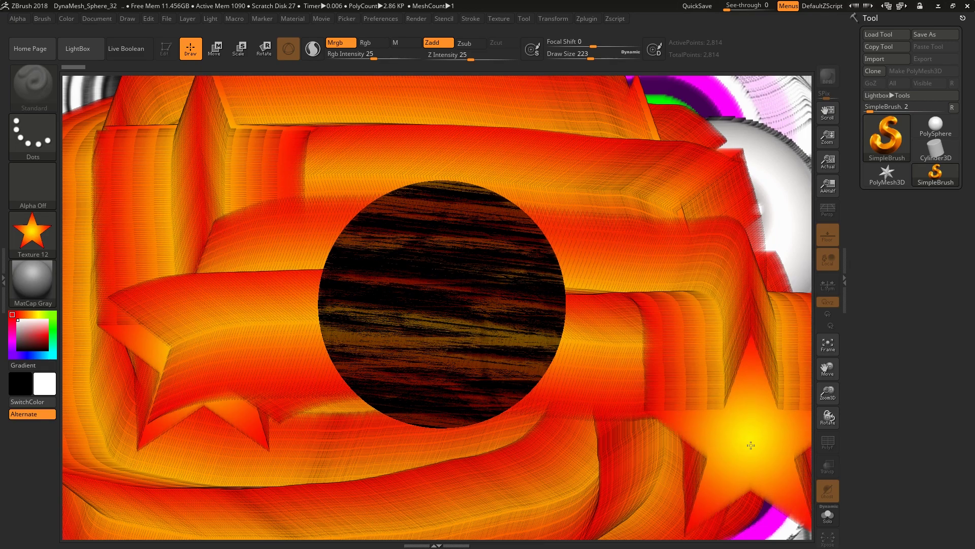
drag(748, 489, 749, 113)
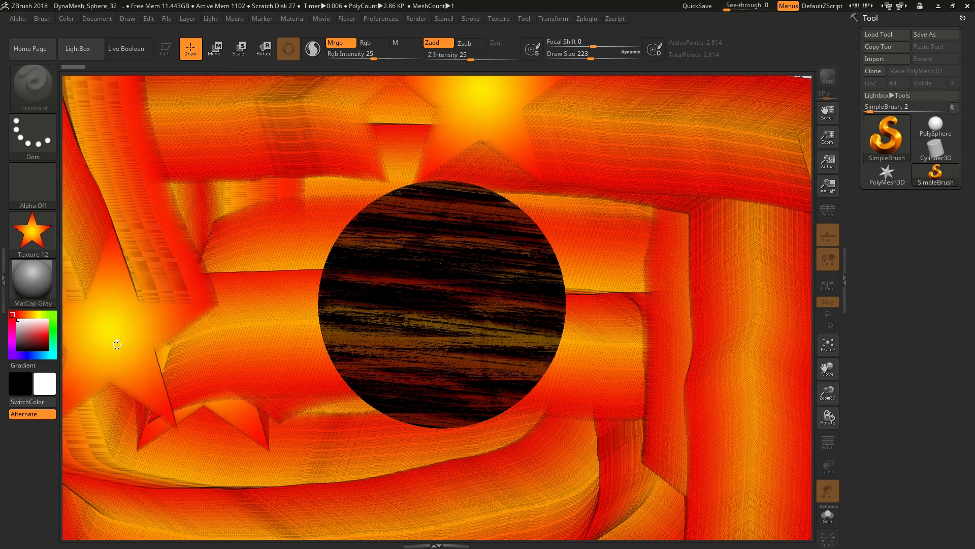
mouse_move(116, 345)
mouse_down()
mouse_move(396, 493)
mouse_move(664, 420)
mouse_move(635, 218)
mouse_move(135, 287)
mouse_up()
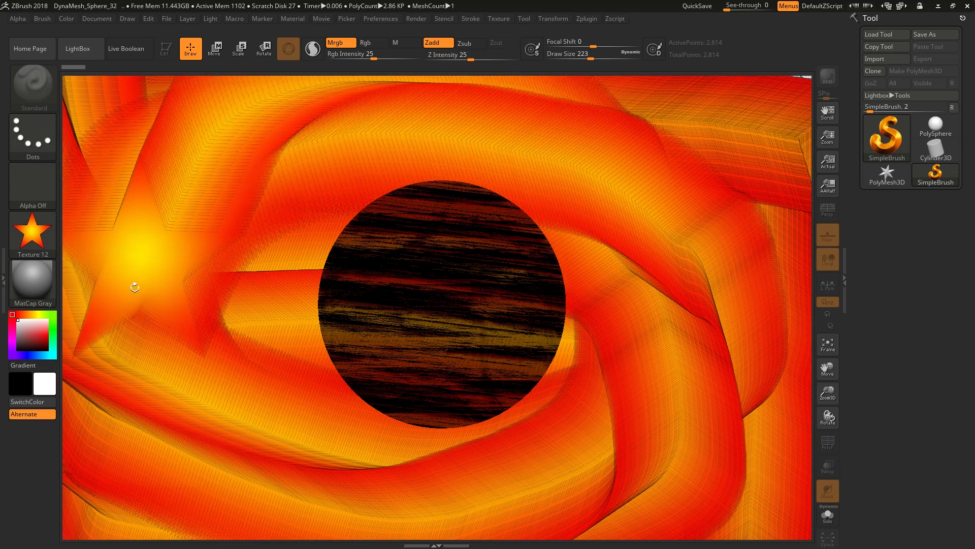
click(32, 231)
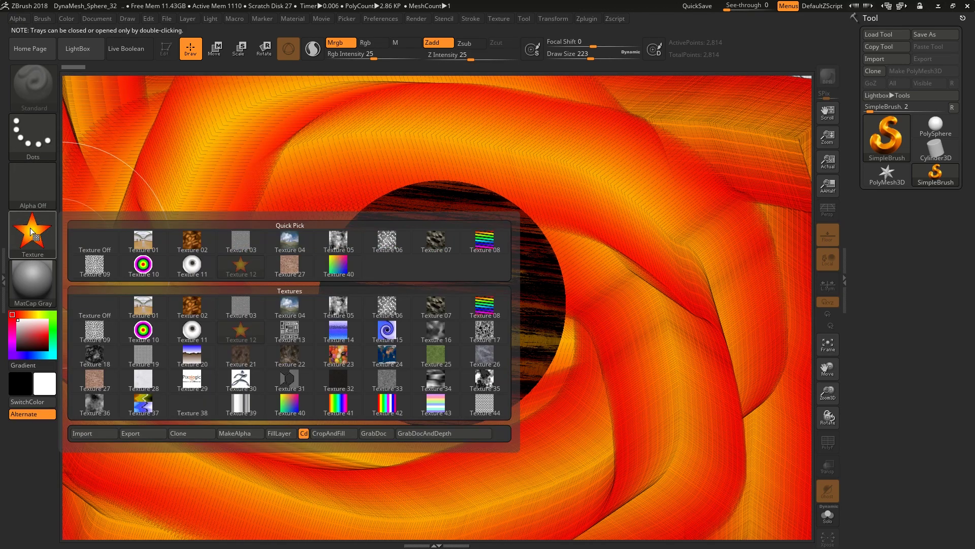
Switch through grey panel Texture 13 to Texture 14 and stamp a Texture 14 rectangle.
click(310, 335)
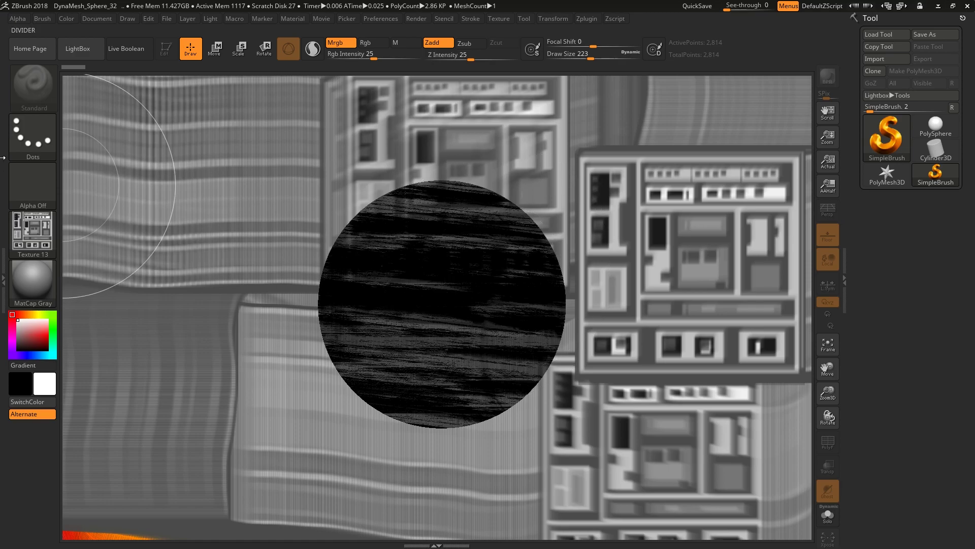
click(41, 227)
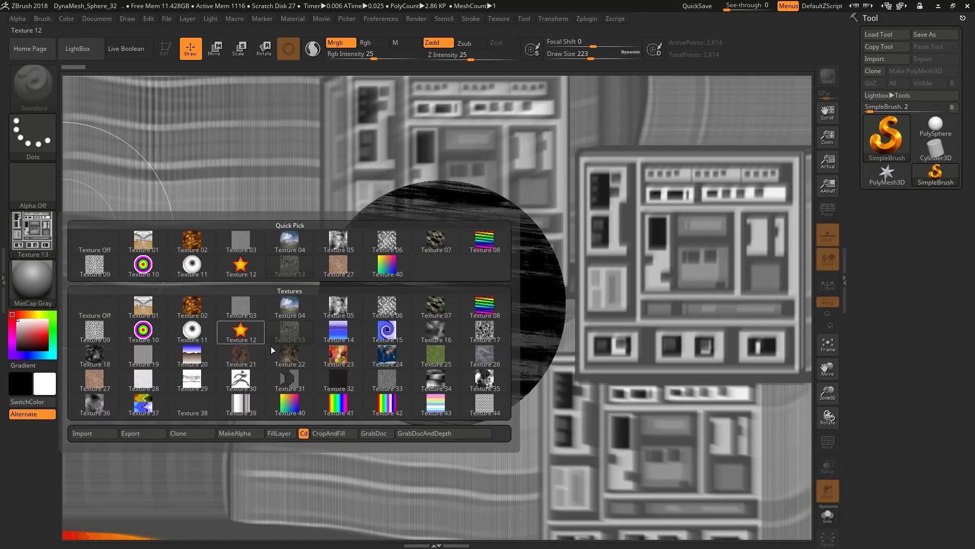
click(343, 339)
mouse_move(118, 287)
mouse_down()
mouse_move(626, 451)
mouse_move(642, 375)
mouse_move(313, 223)
mouse_move(142, 127)
mouse_move(708, 304)
mouse_move(691, 244)
mouse_move(600, 193)
mouse_move(406, 188)
mouse_move(230, 232)
mouse_move(330, 432)
mouse_move(635, 432)
mouse_move(177, 356)
mouse_move(601, 203)
mouse_move(416, 287)
mouse_up()
Paint blue spiral Texture 15 stamps at the upper left and sweeping across the right.
click(32, 233)
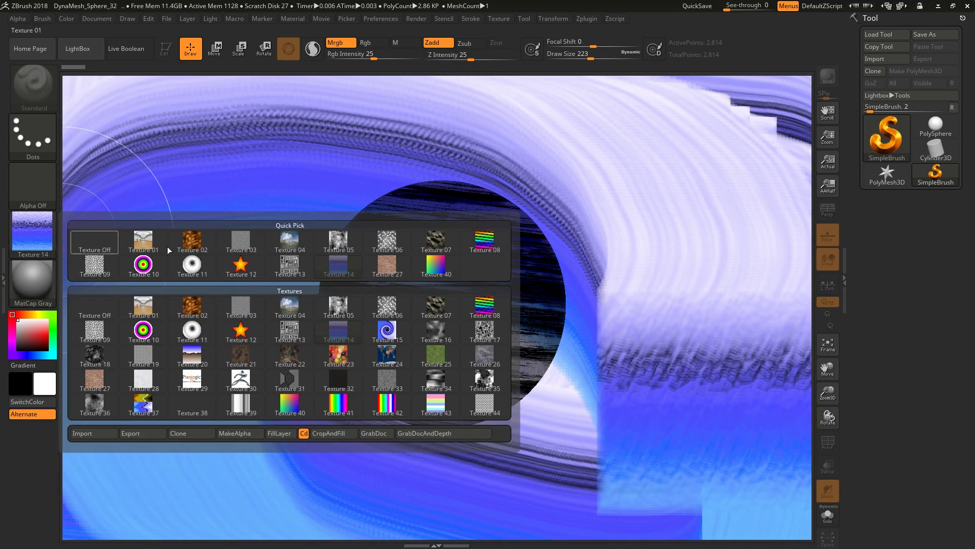
click(392, 329)
mouse_move(175, 212)
mouse_down()
mouse_move(204, 224)
mouse_move(196, 249)
mouse_up()
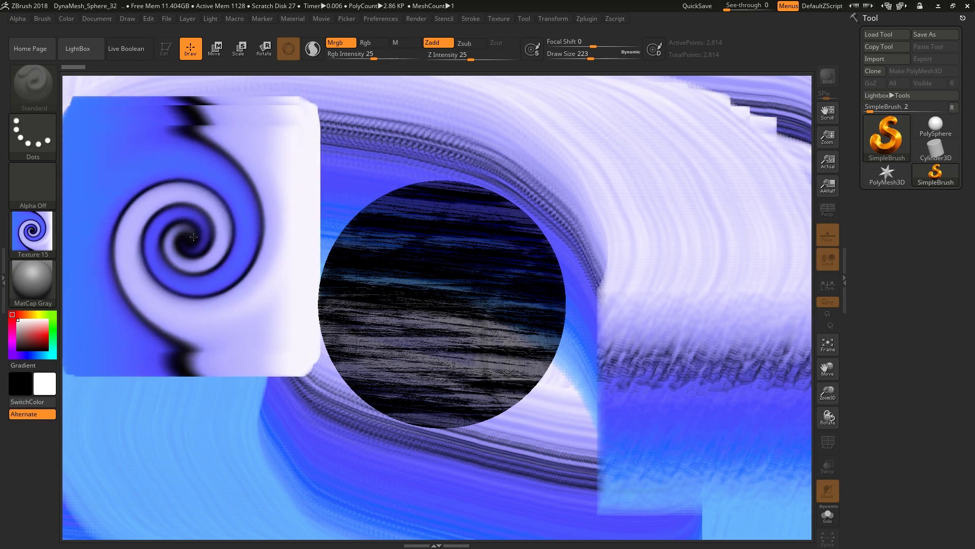
mouse_move(559, 299)
mouse_down()
mouse_move(598, 305)
mouse_move(653, 446)
mouse_move(446, 468)
mouse_move(268, 443)
mouse_move(147, 292)
mouse_move(139, 229)
mouse_move(792, 101)
mouse_move(237, 147)
mouse_move(66, 206)
mouse_move(223, 513)
mouse_move(807, 502)
mouse_move(716, 349)
mouse_move(442, 356)
mouse_move(87, 130)
mouse_move(653, 218)
mouse_move(383, 118)
mouse_move(2, 133)
mouse_up()
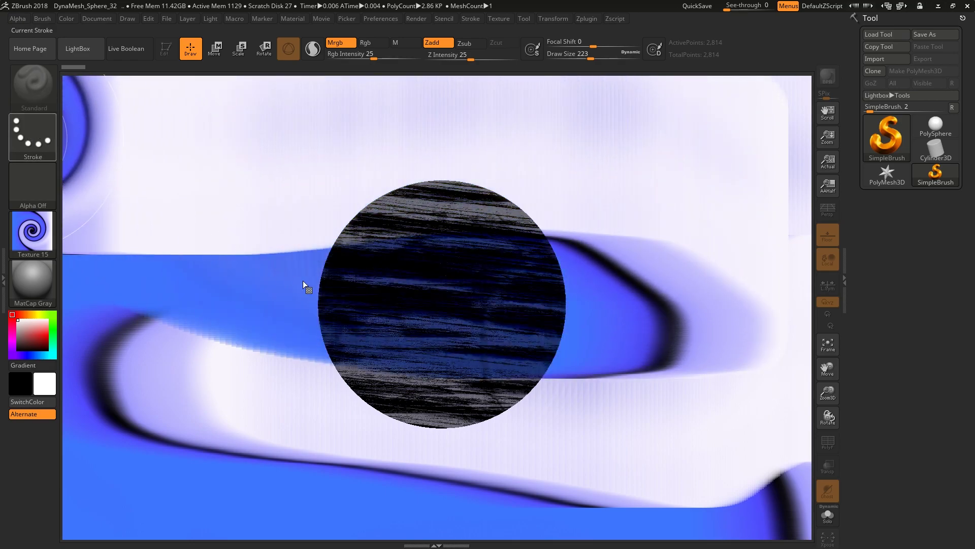
click(53, 234)
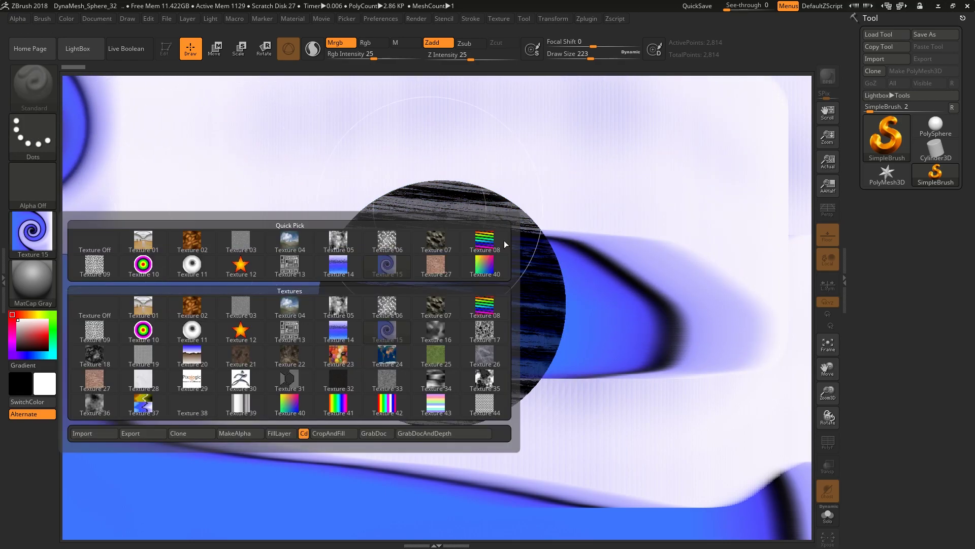
click(11, 235)
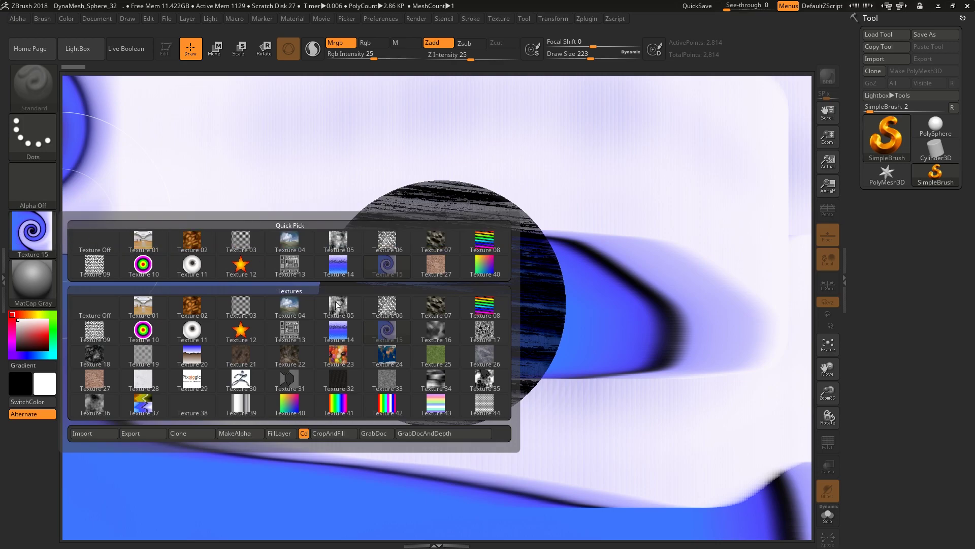
Paint grey Texture 16 bands across the canvas and over the right and lower right.
click(427, 335)
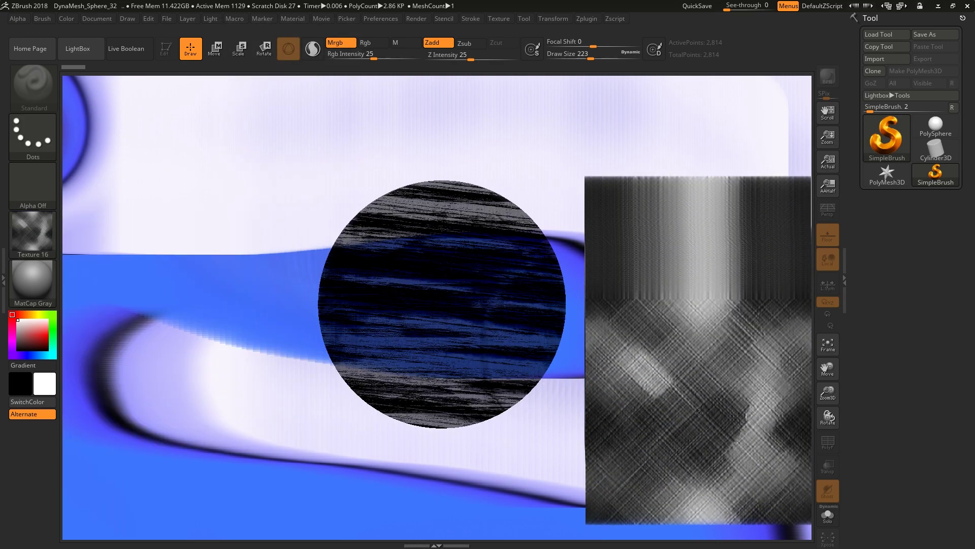
drag(82, 261, 641, 258)
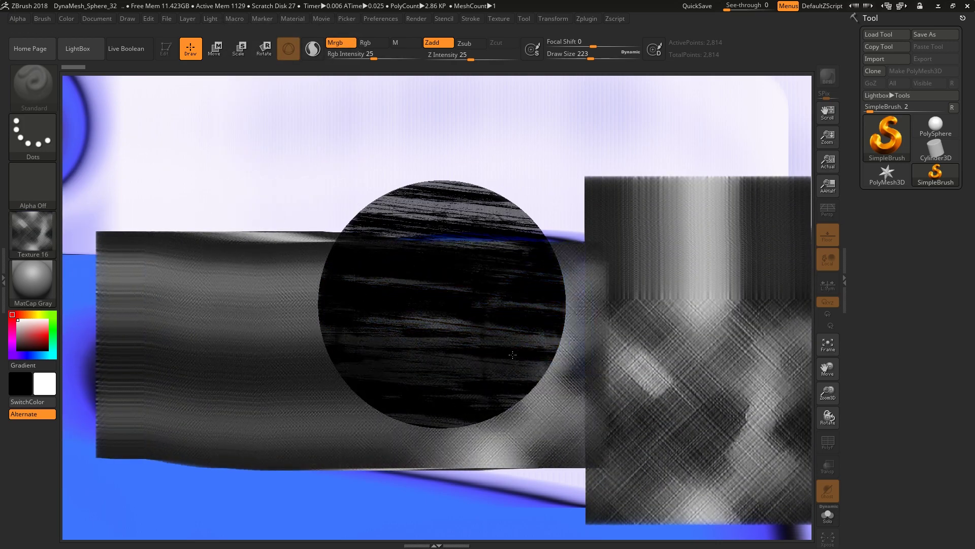
mouse_move(699, 124)
mouse_down()
mouse_move(699, 457)
mouse_move(508, 483)
mouse_move(305, 482)
mouse_move(173, 214)
mouse_move(432, 127)
mouse_move(584, 153)
mouse_move(229, 178)
mouse_move(136, 485)
mouse_move(284, 487)
mouse_move(508, 457)
mouse_move(653, 320)
mouse_move(711, 356)
mouse_move(711, 457)
mouse_move(559, 482)
mouse_move(184, 451)
mouse_move(167, 153)
mouse_move(584, 153)
mouse_move(686, 330)
mouse_move(407, 245)
mouse_move(229, 244)
mouse_move(218, 305)
mouse_move(309, 310)
mouse_up()
mouse_move(718, 244)
mouse_down()
mouse_move(711, 356)
mouse_move(635, 432)
mouse_move(770, 535)
mouse_move(147, 483)
mouse_move(143, 132)
mouse_move(457, 153)
mouse_move(540, 218)
mouse_move(447, 335)
mouse_move(234, 350)
mouse_move(710, 393)
mouse_up()
Paint stone Texture 17 down the right and along the left and top.
click(51, 248)
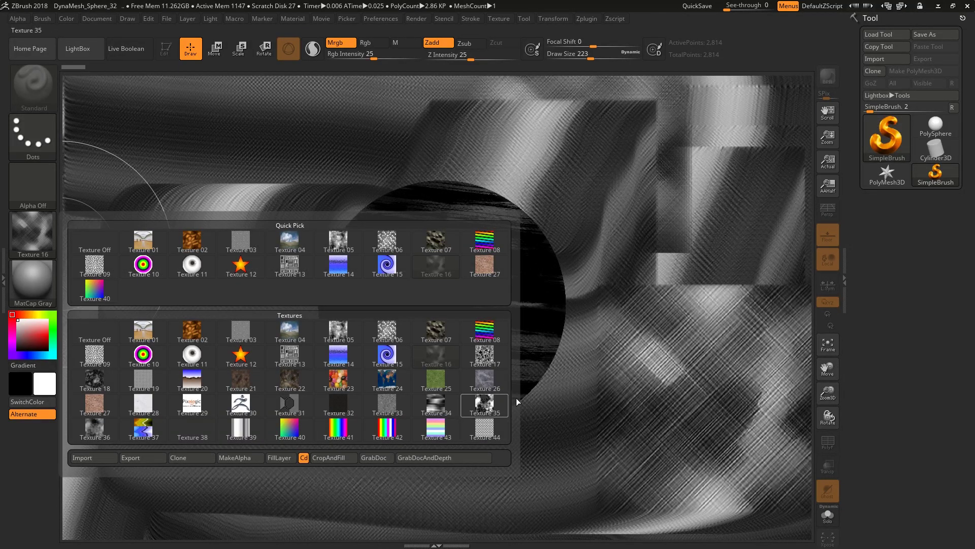
click(485, 356)
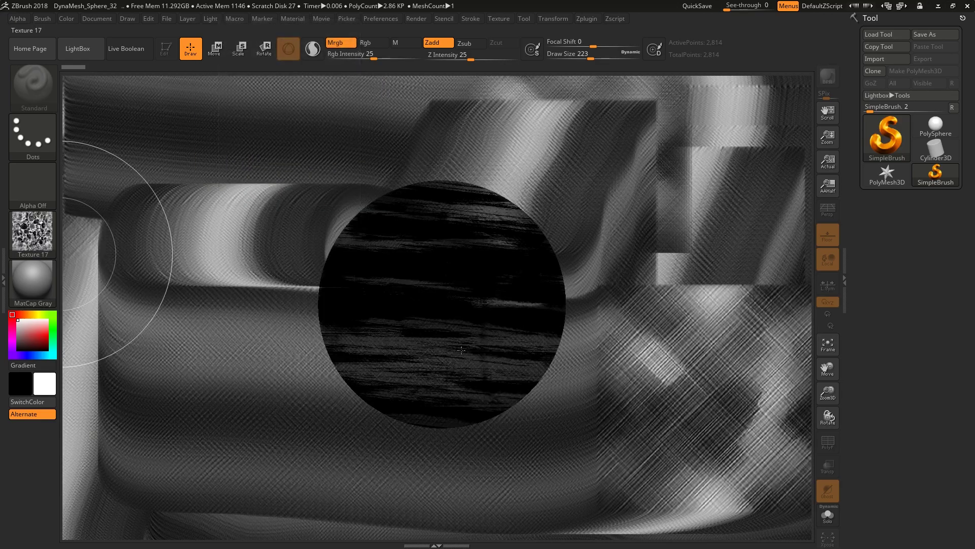
mouse_move(667, 263)
mouse_down()
mouse_move(663, 401)
mouse_move(681, 383)
mouse_move(227, 368)
mouse_move(190, 383)
mouse_move(227, 187)
mouse_move(496, 101)
mouse_move(654, 231)
mouse_move(658, 447)
mouse_move(690, 422)
mouse_up()
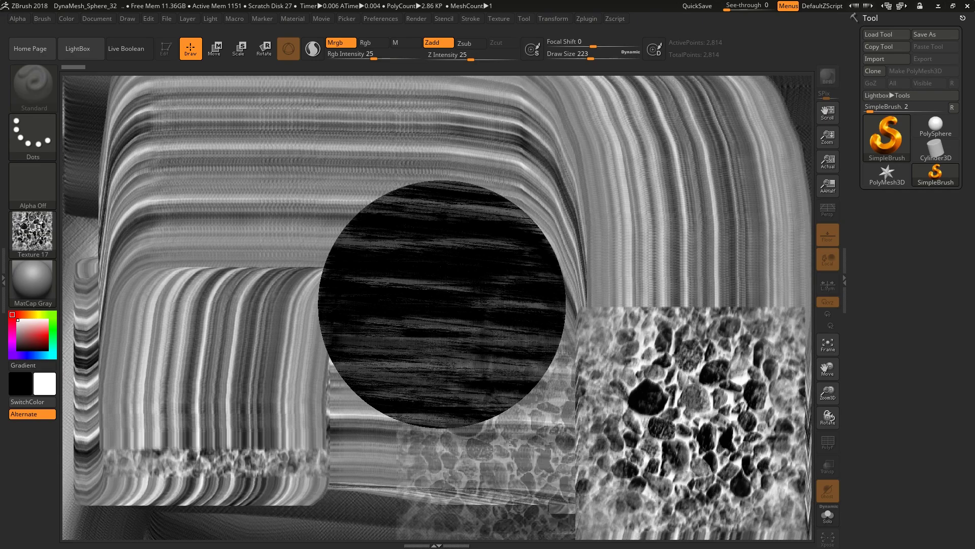
mouse_move(510, 442)
mouse_down()
mouse_move(437, 406)
mouse_move(208, 361)
mouse_move(203, 142)
mouse_move(579, 121)
mouse_move(716, 326)
mouse_move(548, 201)
mouse_move(251, 218)
mouse_move(216, 364)
mouse_move(300, 447)
mouse_move(670, 422)
mouse_move(588, 165)
mouse_up()
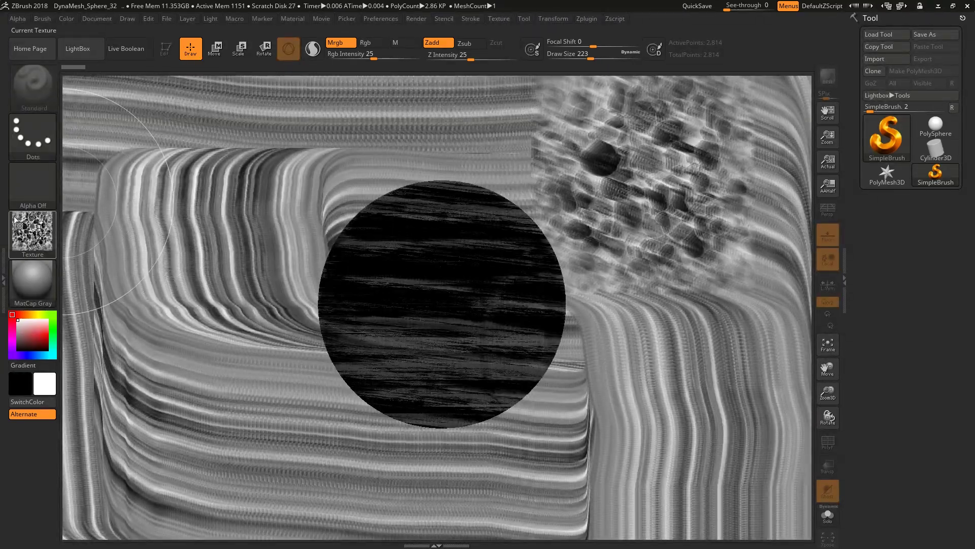
Cover much of the canvas with grey Texture 18 strokes.
click(15, 233)
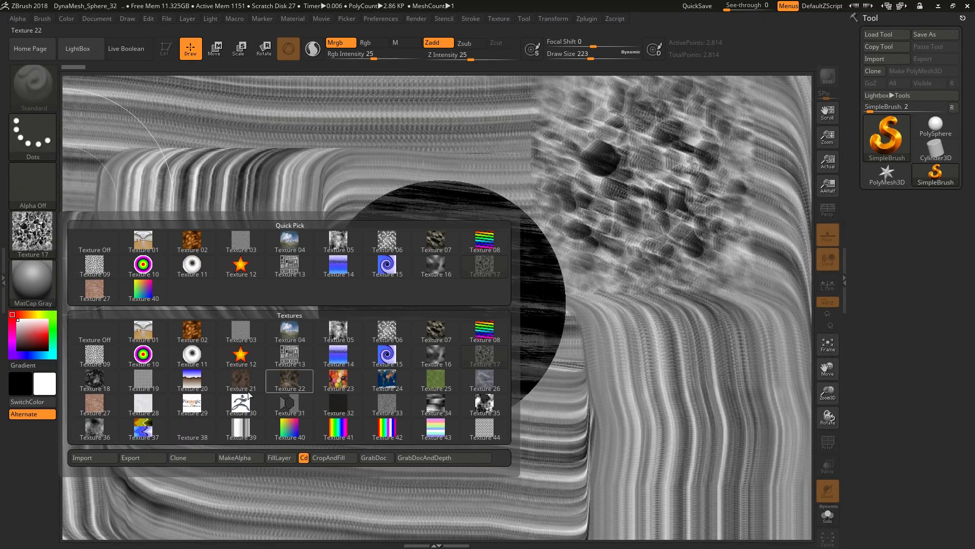
click(102, 388)
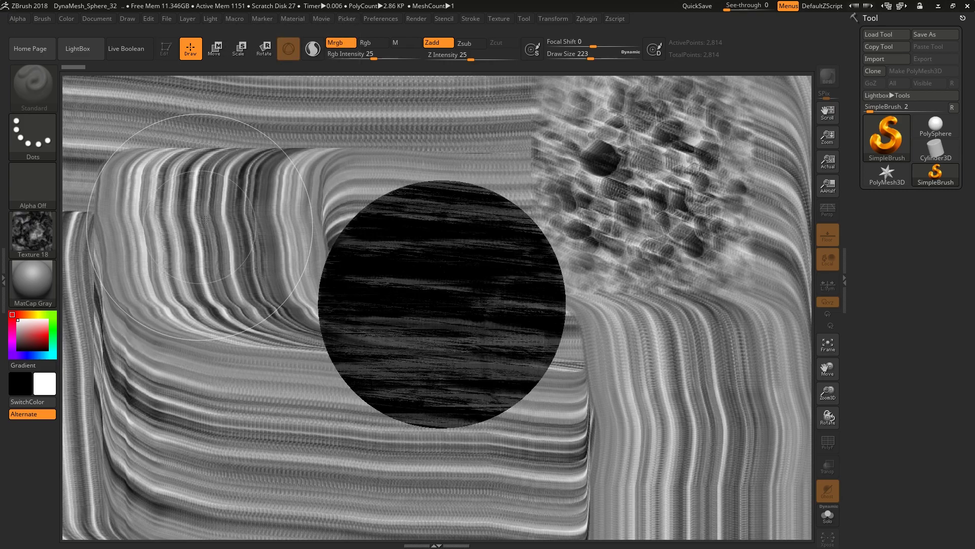
mouse_move(203, 229)
mouse_down()
mouse_move(374, 465)
mouse_move(566, 468)
mouse_move(729, 447)
mouse_move(763, 326)
mouse_up()
mouse_move(615, 169)
mouse_down()
mouse_move(284, 152)
mouse_move(193, 326)
mouse_move(457, 427)
mouse_move(341, 402)
mouse_move(152, 177)
mouse_move(558, 152)
mouse_move(711, 356)
mouse_move(685, 431)
mouse_up()
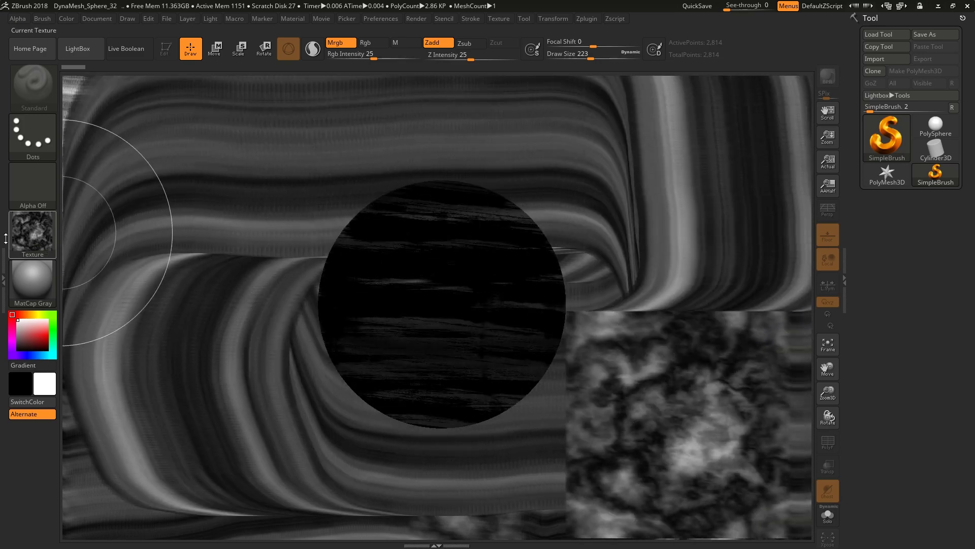
Stamp checker-stripe Texture 19 rectangles at the upper left and right, with stripes to the top.
click(28, 234)
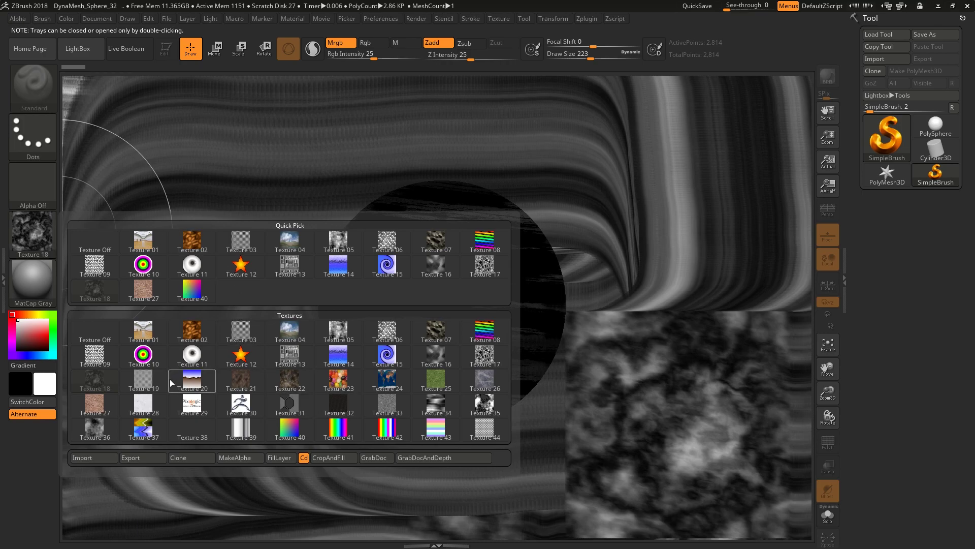
click(133, 391)
drag(234, 417, 188, 320)
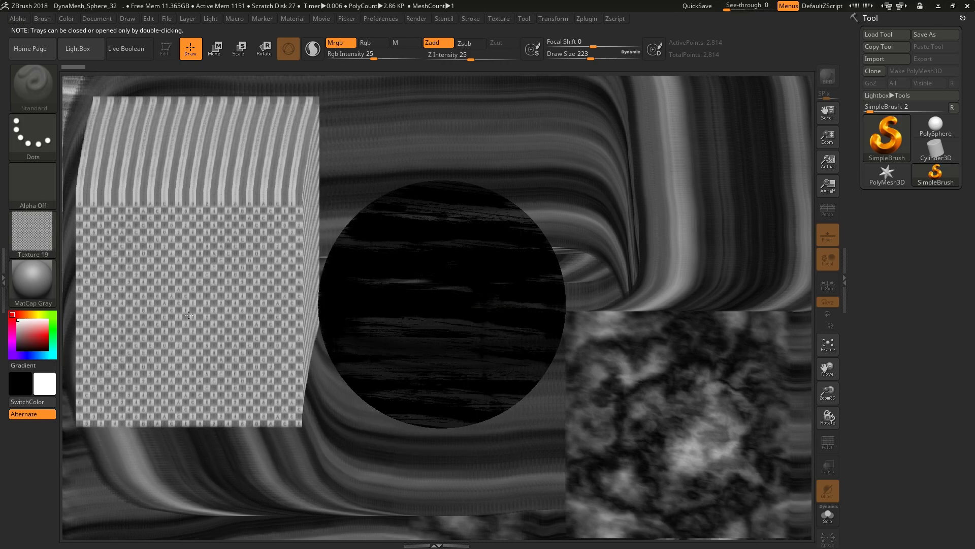
click(50, 248)
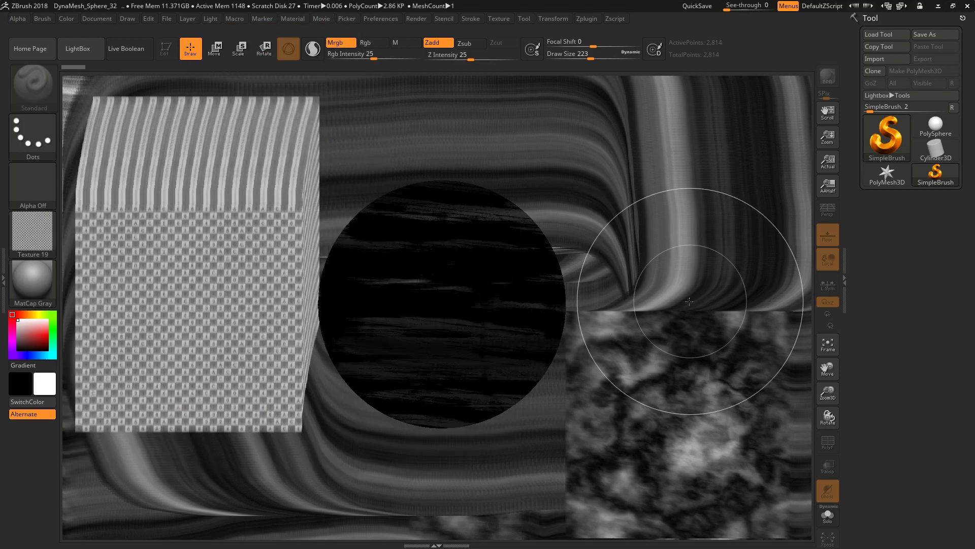
drag(675, 313, 792, 432)
mouse_move(676, 313)
mouse_down()
mouse_move(528, 134)
mouse_move(278, 511)
mouse_move(252, 276)
mouse_move(609, 229)
mouse_move(473, 103)
mouse_up()
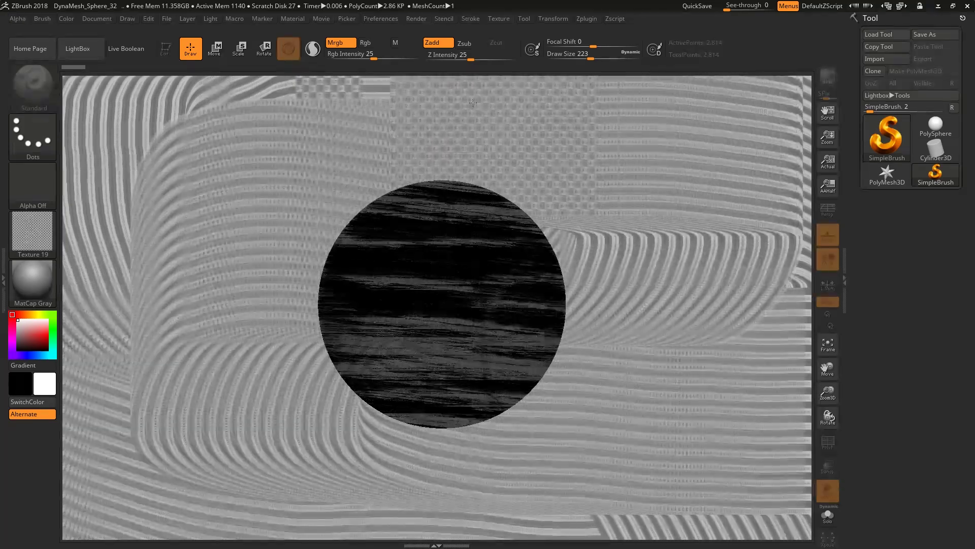
click(42, 219)
click(243, 332)
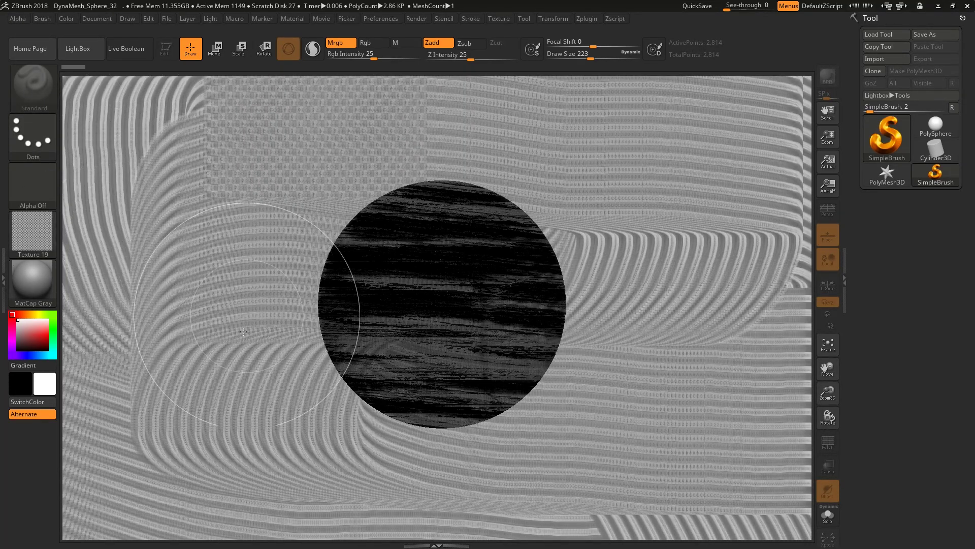
Paint blue-and-brown Texture 20 strokes across nearly the whole canvas.
click(32, 232)
click(201, 391)
mouse_move(205, 389)
mouse_down()
mouse_move(404, 423)
mouse_move(653, 412)
mouse_move(707, 174)
mouse_move(604, 282)
mouse_move(212, 323)
mouse_move(300, 337)
mouse_move(278, 477)
mouse_move(747, 193)
mouse_move(130, 225)
mouse_move(2, 146)
mouse_up()
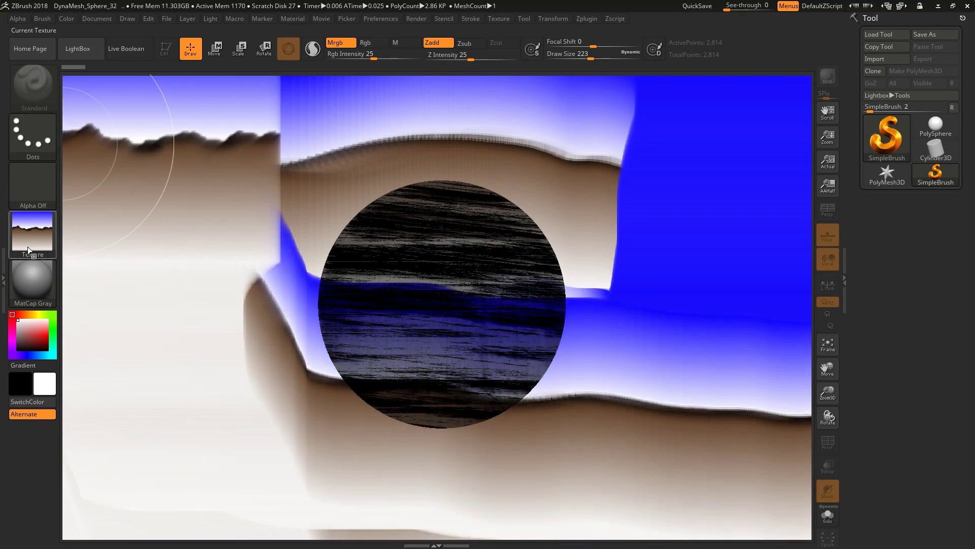
Paint brown Texture 21 across the left and bottom of the canvas.
click(27, 246)
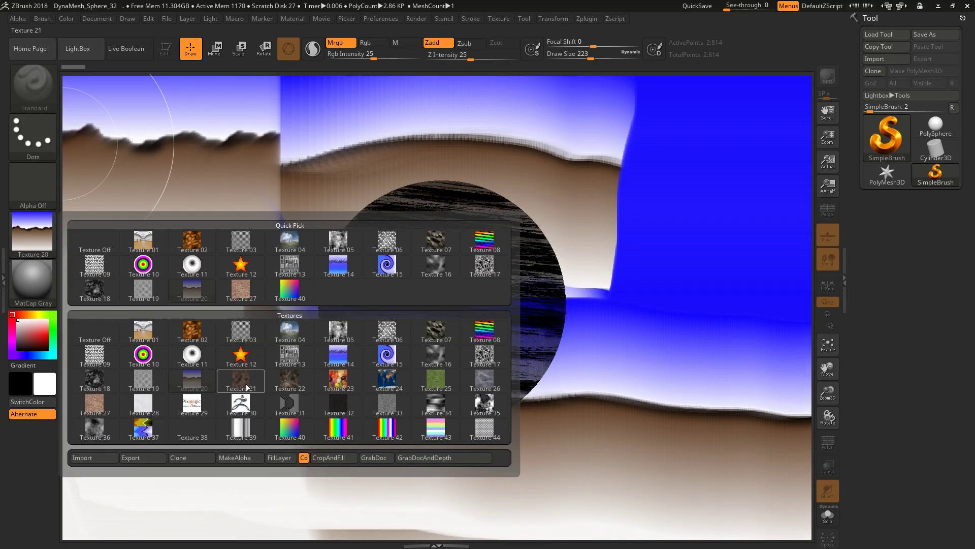
click(227, 389)
mouse_move(188, 190)
mouse_down()
mouse_move(530, 500)
mouse_move(711, 386)
mouse_move(737, 203)
mouse_move(559, 142)
mouse_move(319, 232)
mouse_move(579, 285)
mouse_move(228, 335)
mouse_move(132, 144)
mouse_up()
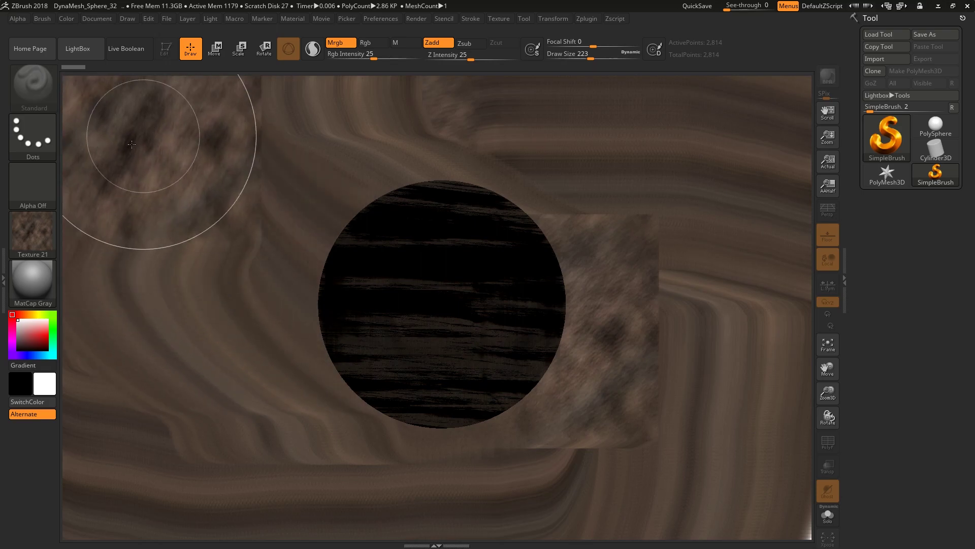
Paint jelly-bean Texture 23 strokes across the canvas.
click(17, 221)
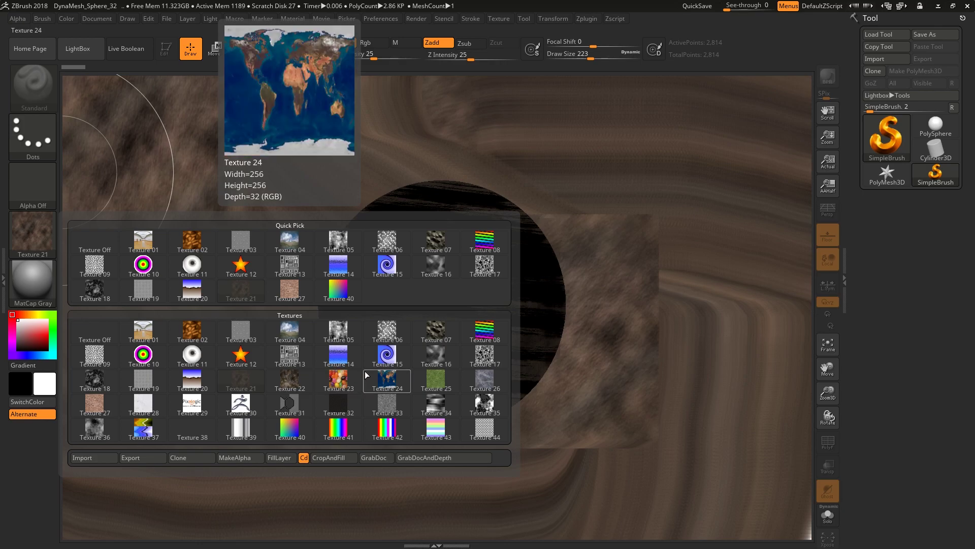
click(338, 386)
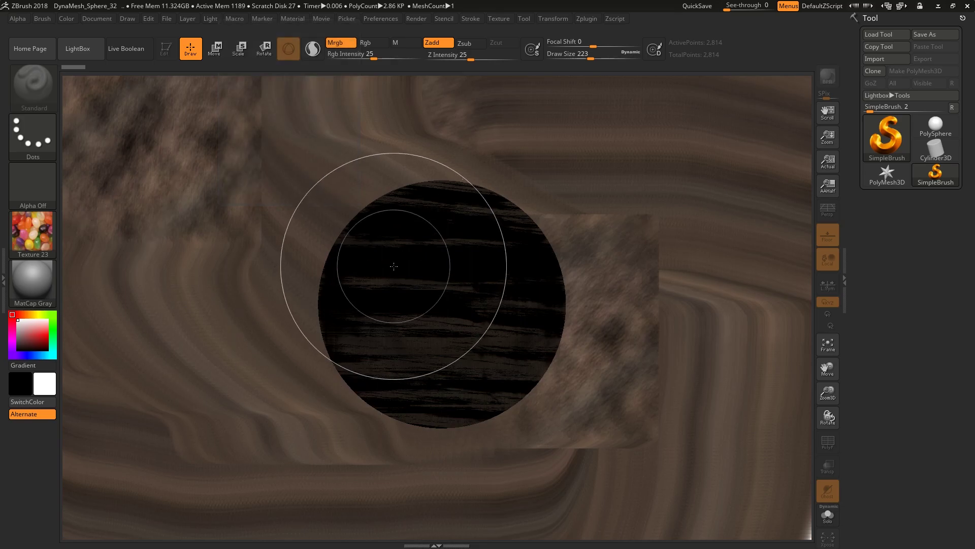
mouse_move(394, 262)
mouse_down()
mouse_move(631, 272)
mouse_move(735, 155)
mouse_move(600, 168)
mouse_move(406, 152)
mouse_move(153, 167)
mouse_move(108, 310)
mouse_move(304, 436)
mouse_move(721, 436)
mouse_move(702, 310)
mouse_move(495, 326)
mouse_move(213, 274)
mouse_move(401, 468)
mouse_move(731, 457)
mouse_move(685, 142)
mouse_move(305, 142)
mouse_move(153, 168)
mouse_move(181, 344)
mouse_move(500, 414)
mouse_move(244, 264)
mouse_up()
Stamp and smear world-map Texture 24 over the whole canvas.
click(32, 232)
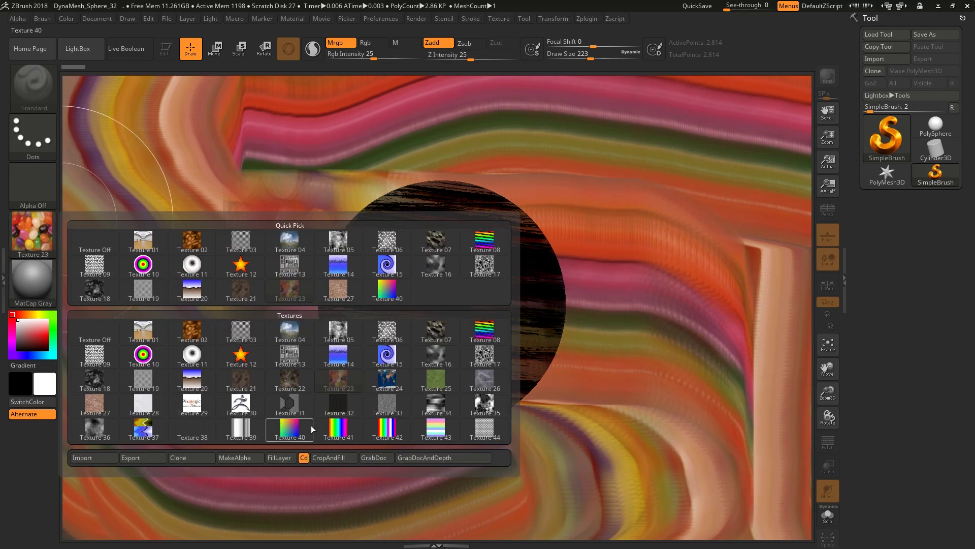
click(397, 384)
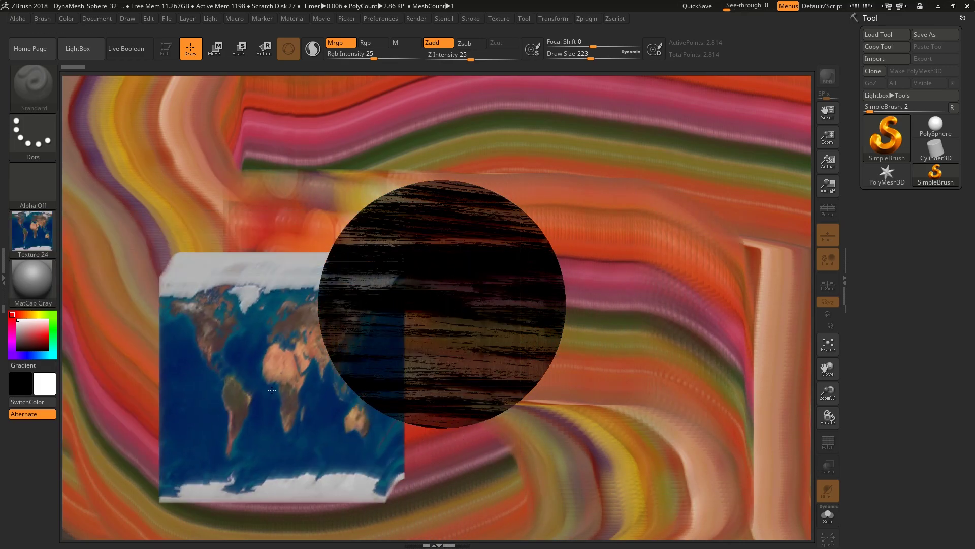
mouse_move(397, 385)
mouse_down()
mouse_move(529, 497)
mouse_move(635, 473)
mouse_move(661, 351)
mouse_move(609, 244)
mouse_move(481, 175)
mouse_move(284, 183)
mouse_move(239, 320)
mouse_move(223, 432)
mouse_move(308, 546)
mouse_move(584, 401)
mouse_move(650, 386)
mouse_move(660, 253)
mouse_move(645, 186)
mouse_move(152, 92)
mouse_move(274, 379)
mouse_move(580, 448)
mouse_move(654, 382)
mouse_move(652, 262)
mouse_up()
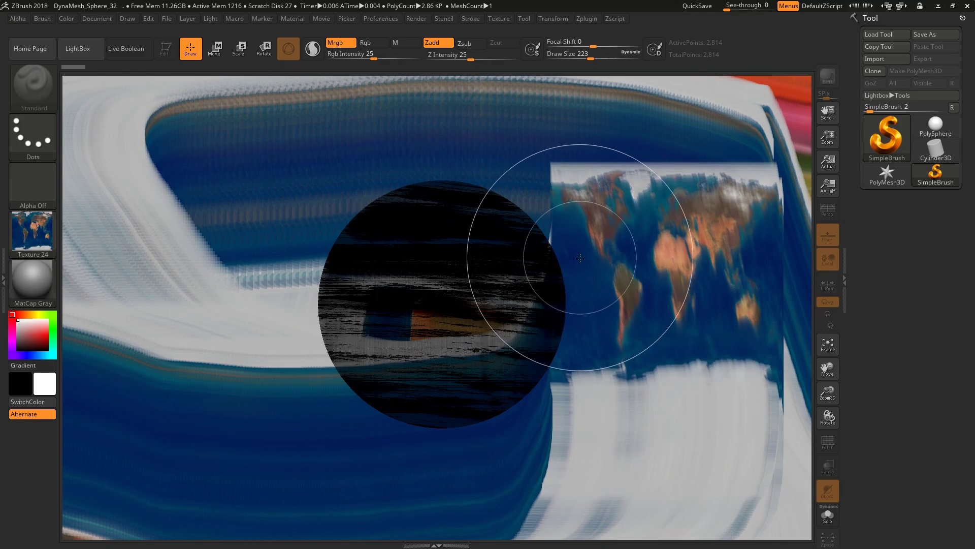
mouse_move(619, 134)
mouse_down()
mouse_move(697, 219)
mouse_move(625, 447)
mouse_move(140, 391)
mouse_move(420, 168)
mouse_move(244, 234)
mouse_move(721, 218)
mouse_move(521, 402)
mouse_up()
Paint grass Texture 25 across the right, then grey marble Texture 26 over the lower right.
click(20, 234)
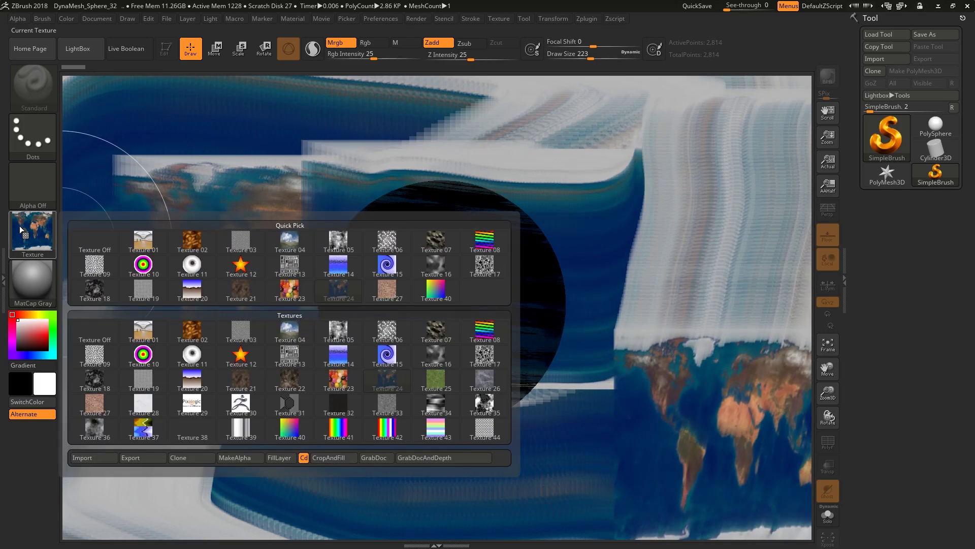
click(436, 381)
mouse_move(616, 185)
mouse_down()
mouse_move(567, 492)
mouse_move(504, 336)
mouse_move(92, 214)
mouse_up()
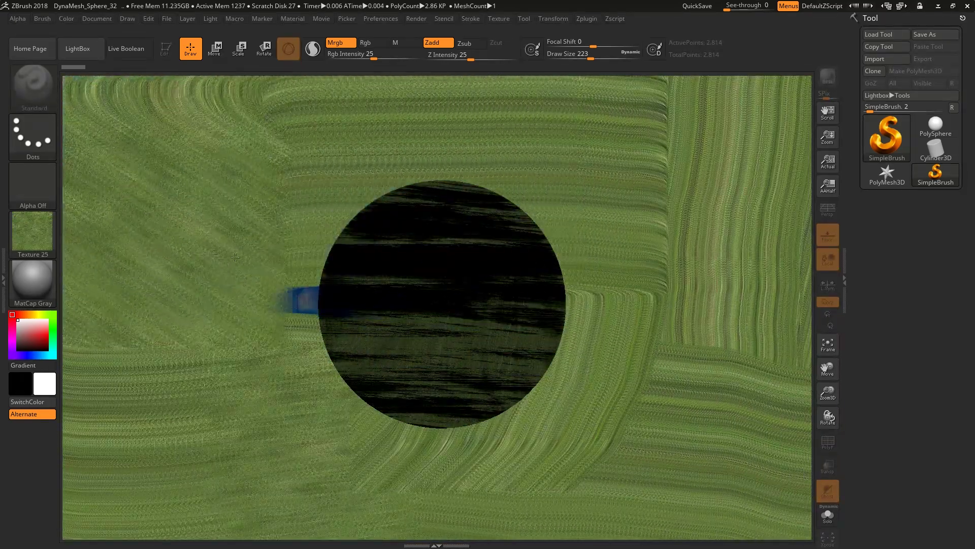
click(28, 239)
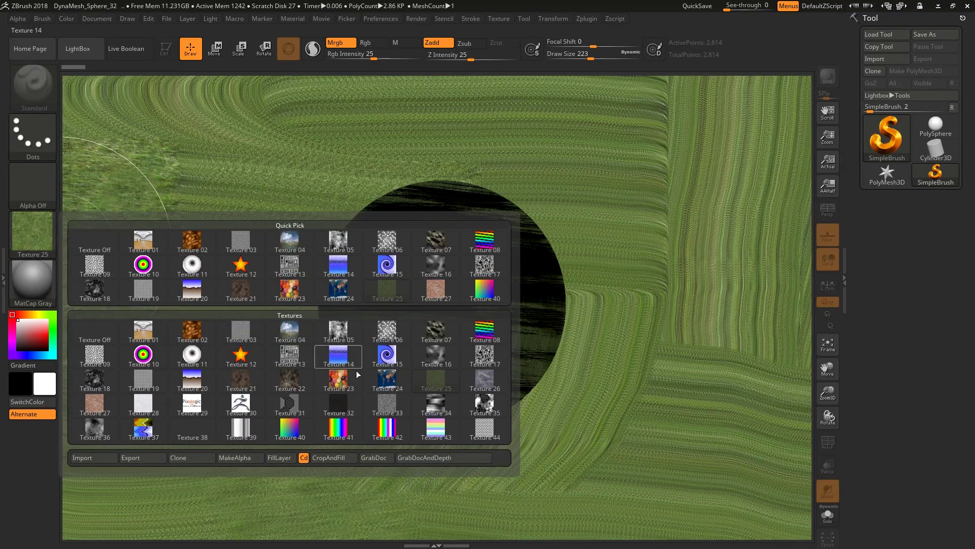
click(496, 391)
mouse_move(631, 391)
mouse_down()
mouse_move(730, 387)
mouse_move(113, 221)
mouse_move(276, 483)
mouse_move(435, 297)
mouse_move(171, 241)
mouse_move(584, 117)
mouse_move(742, 432)
mouse_move(533, 483)
mouse_move(123, 480)
mouse_move(305, 330)
mouse_move(635, 305)
mouse_move(315, 152)
mouse_move(68, 276)
mouse_move(305, 483)
mouse_move(711, 431)
mouse_move(660, 229)
mouse_up()
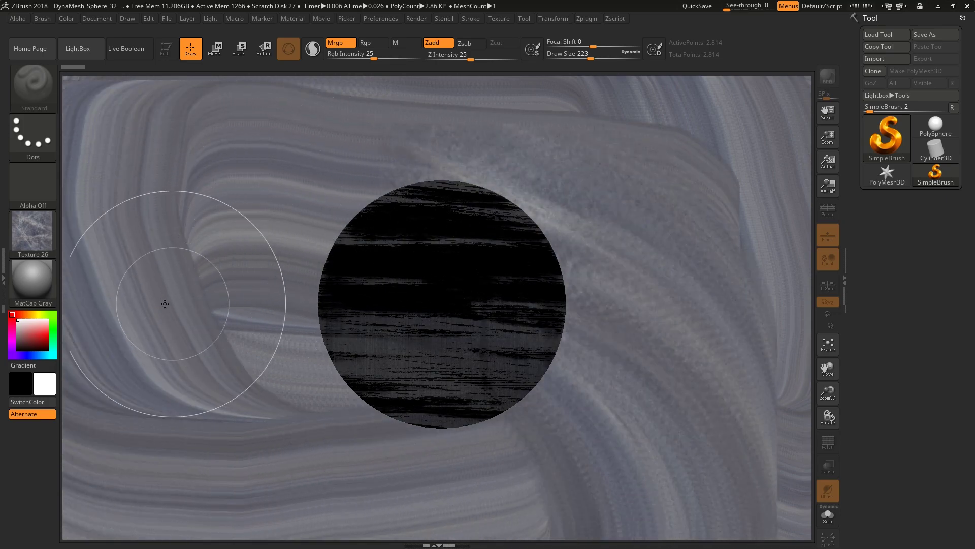
Smear tan Texture 27 on the left, then cover the canvas with white marble Texture 28.
click(55, 234)
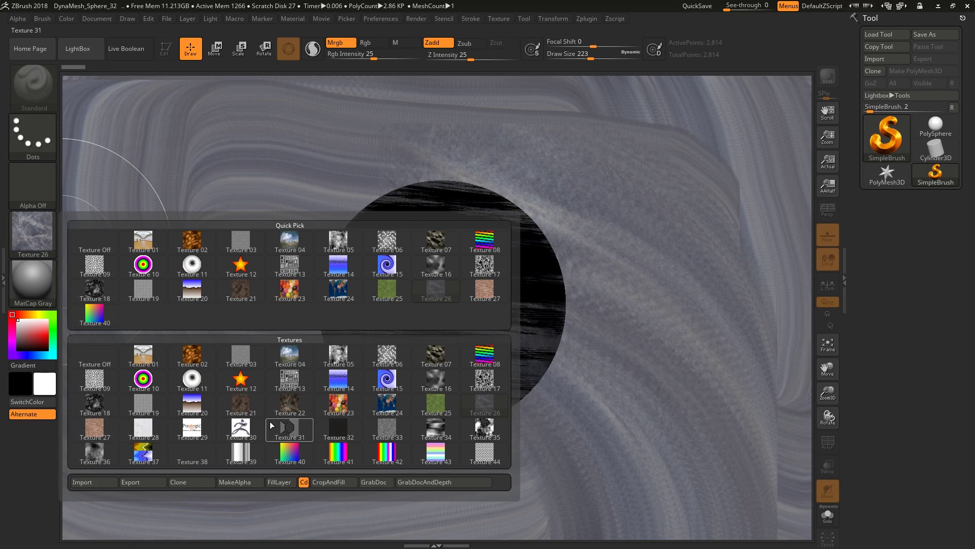
click(93, 432)
mouse_move(76, 89)
mouse_down()
mouse_move(190, 301)
mouse_move(158, 381)
mouse_move(546, 460)
mouse_move(619, 432)
mouse_move(716, 218)
mouse_move(635, 121)
mouse_move(330, 153)
mouse_move(320, 416)
mouse_move(604, 369)
mouse_move(533, 229)
mouse_move(153, 300)
mouse_move(162, 426)
mouse_up()
mouse_move(163, 427)
mouse_down()
mouse_move(152, 204)
mouse_move(109, 169)
mouse_move(152, 482)
mouse_move(762, 483)
mouse_move(711, 178)
mouse_move(509, 63)
mouse_move(112, 198)
mouse_move(585, 427)
mouse_move(711, 432)
mouse_up()
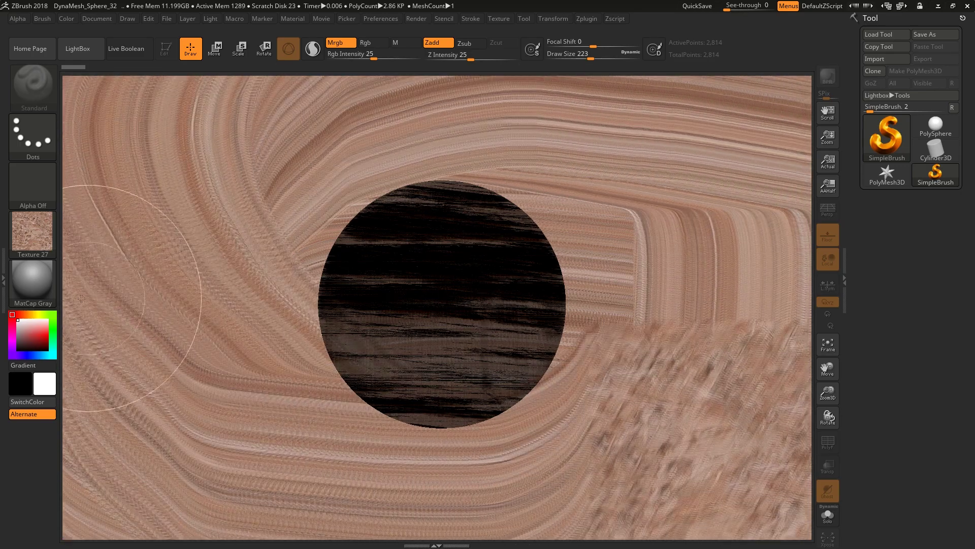
click(50, 231)
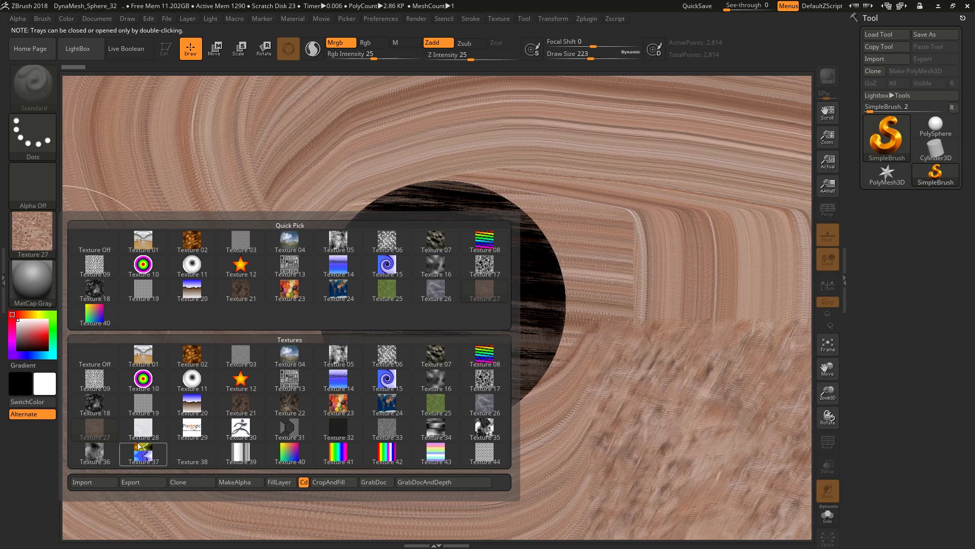
click(150, 426)
mouse_move(152, 229)
mouse_down()
mouse_move(172, 417)
mouse_move(153, 508)
mouse_move(284, 508)
mouse_move(689, 424)
mouse_move(508, 127)
mouse_move(127, 152)
mouse_move(460, 232)
mouse_up()
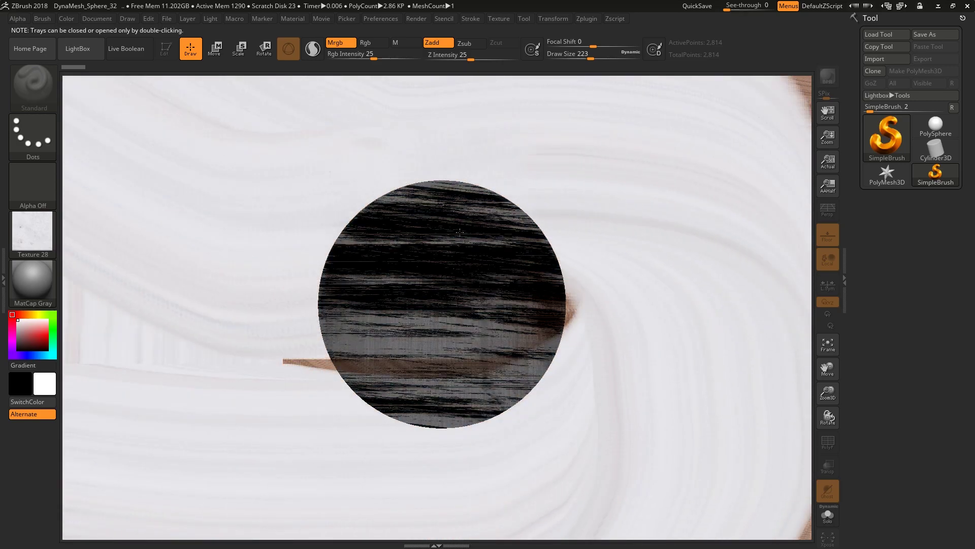
drag(803, 55, 731, 161)
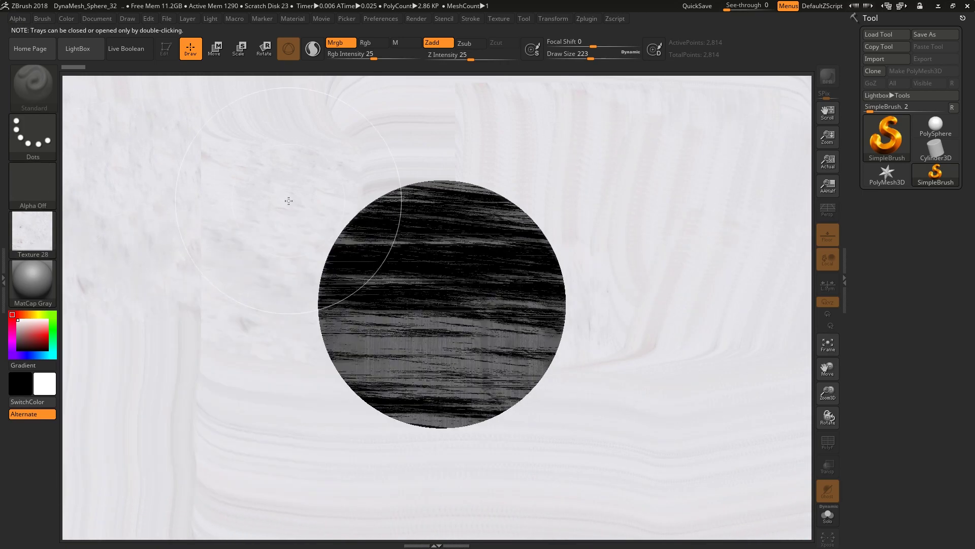
Smear Pixologic logo Texture 29 streaks across the canvas and stamp a logo near top centre.
click(51, 232)
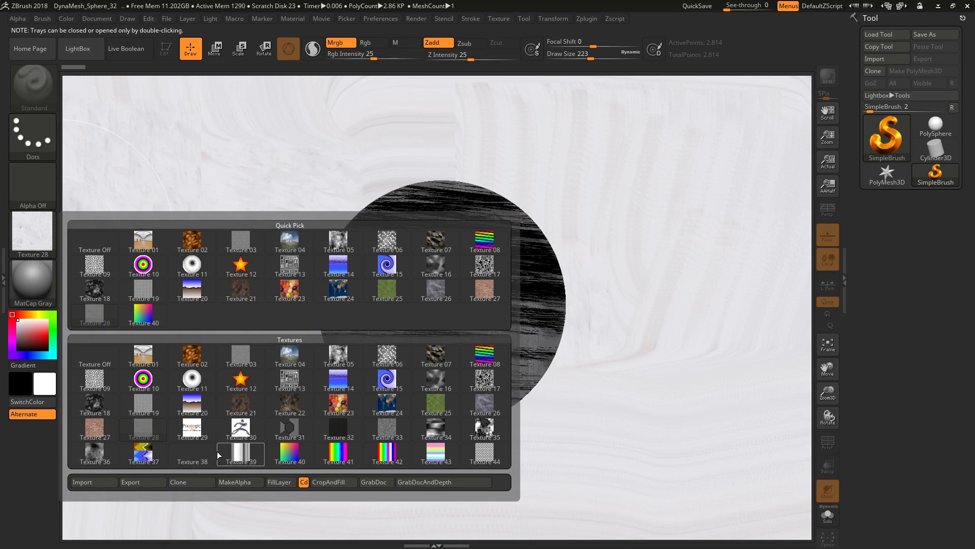
click(178, 432)
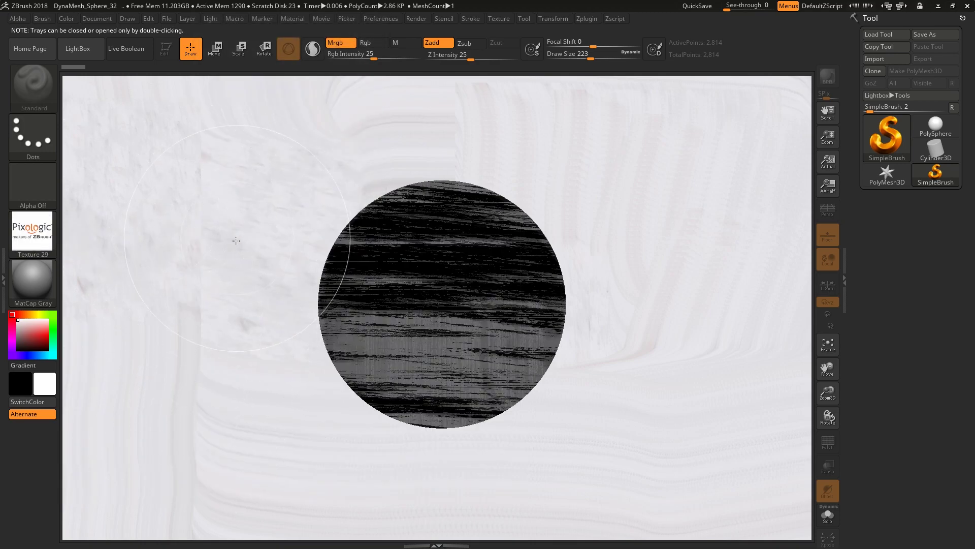
mouse_move(250, 369)
mouse_down()
mouse_move(257, 414)
mouse_move(701, 374)
mouse_move(673, 181)
mouse_move(641, 163)
mouse_move(155, 141)
mouse_up()
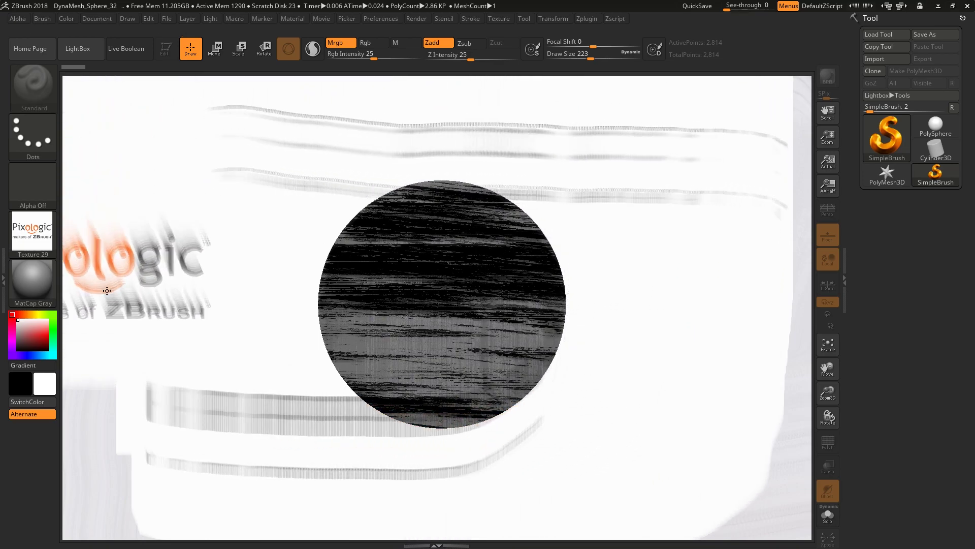
mouse_move(107, 291)
mouse_down()
mouse_move(257, 426)
mouse_move(773, 489)
mouse_up()
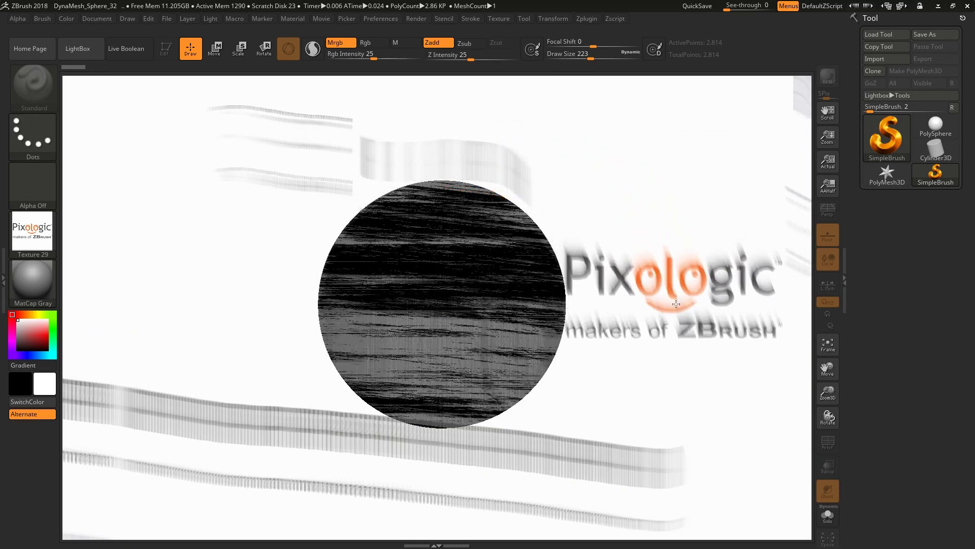
mouse_move(676, 304)
mouse_down()
mouse_move(707, 475)
mouse_move(584, 450)
mouse_move(309, 481)
mouse_up()
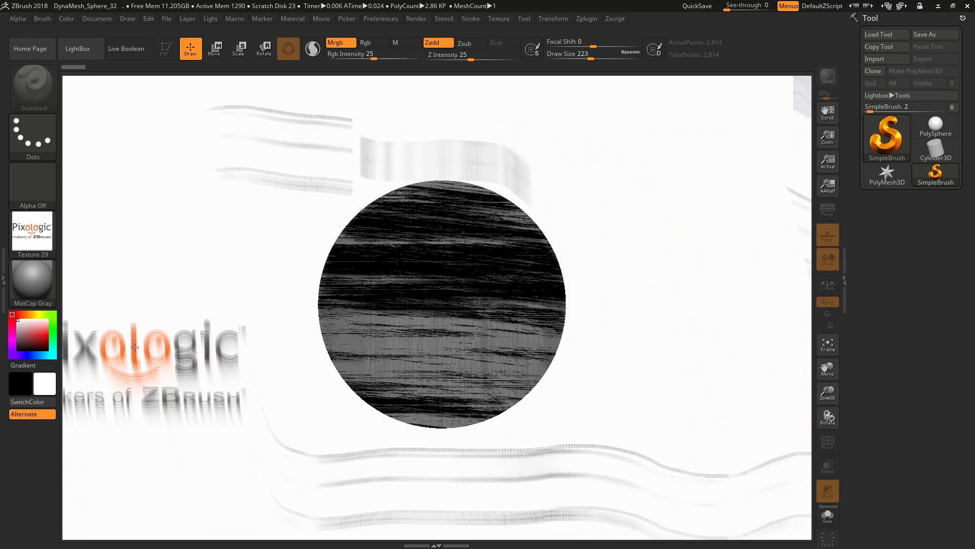
mouse_move(232, 128)
mouse_down()
mouse_move(511, 124)
mouse_move(673, 283)
mouse_move(554, 414)
mouse_move(191, 391)
mouse_move(165, 228)
mouse_move(282, 167)
mouse_up()
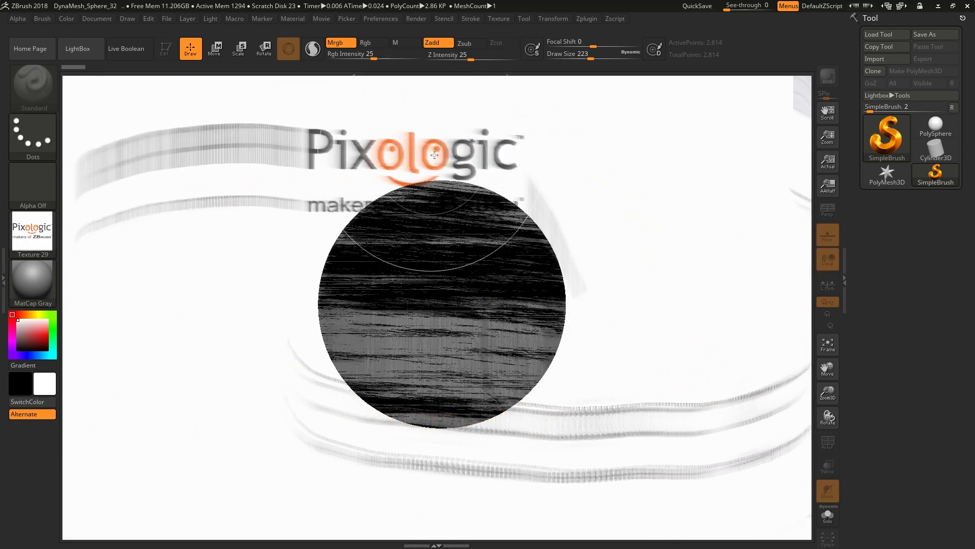
drag(642, 234, 577, 306)
Stamp Z-logo Texture 30 on the right, upper left and bottom centre.
click(37, 250)
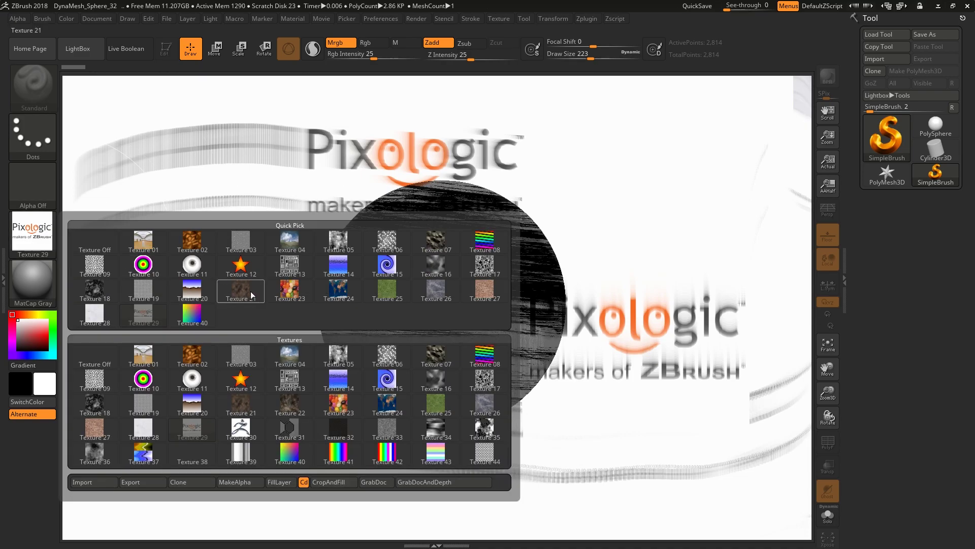
click(227, 429)
mouse_move(185, 328)
mouse_down()
mouse_move(201, 401)
mouse_move(358, 294)
mouse_up()
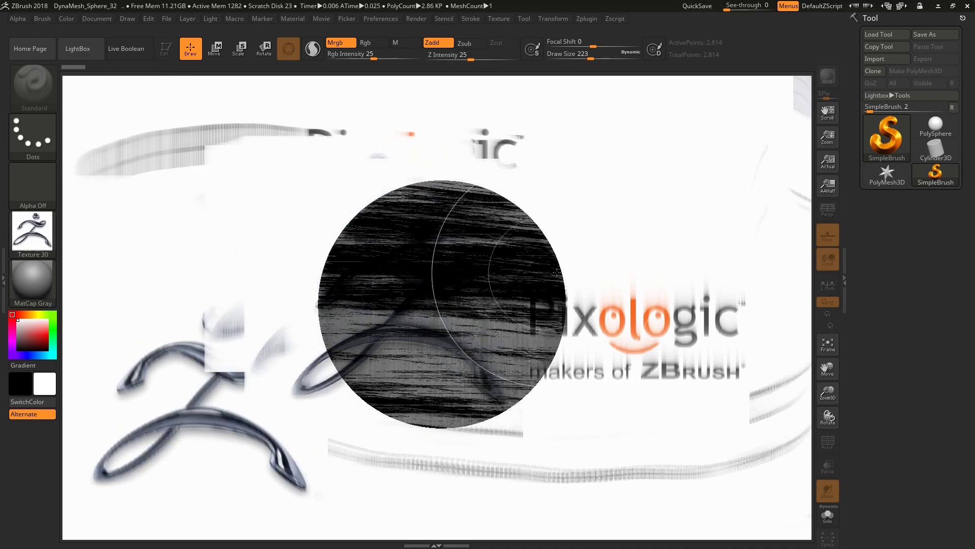
drag(558, 273, 655, 266)
drag(300, 153, 206, 190)
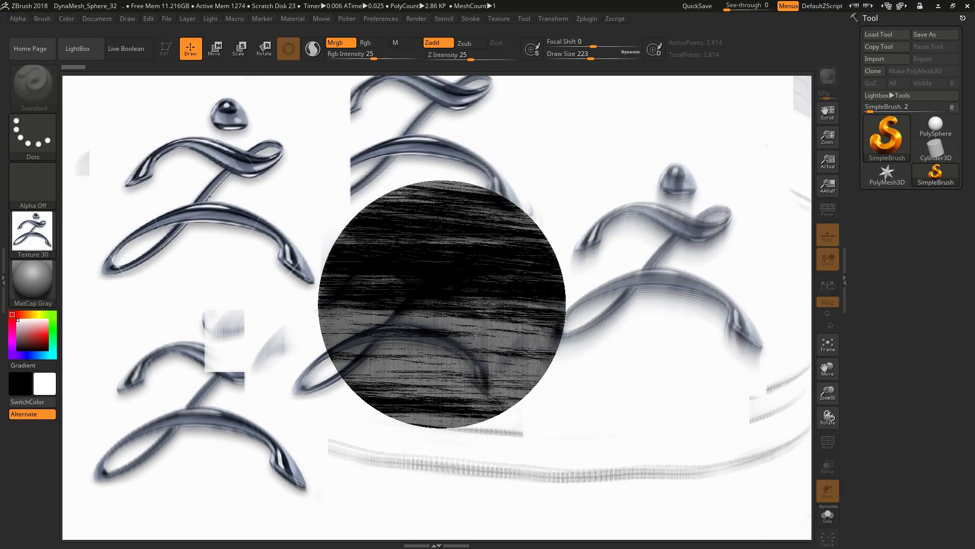
drag(285, 355, 395, 450)
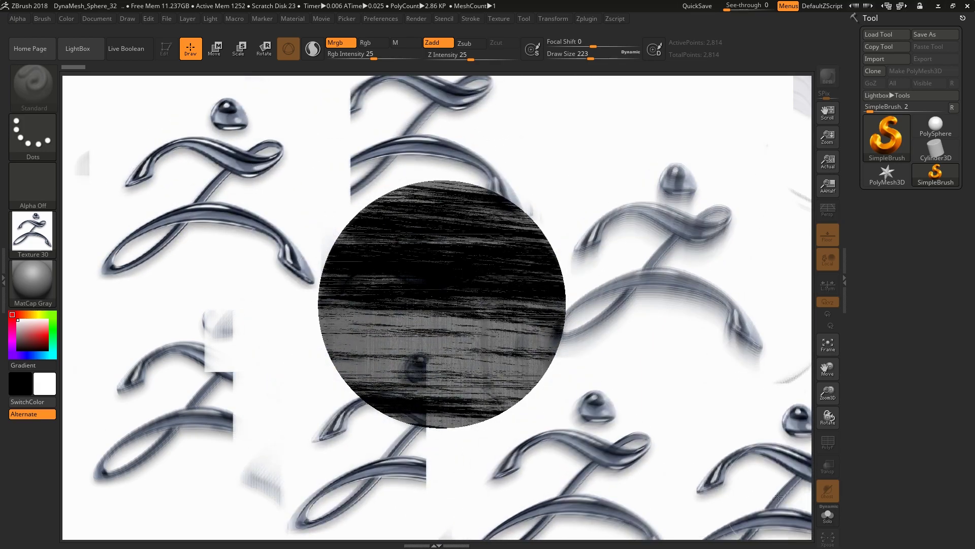
Stamp two more Pixologic Texture 29 logos on the left and right.
click(14, 239)
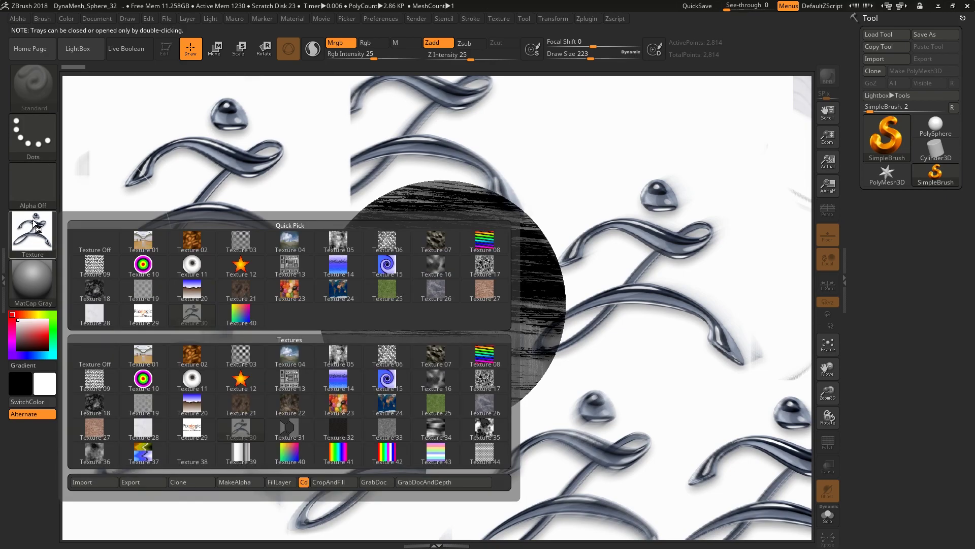
click(191, 376)
drag(167, 285, 199, 298)
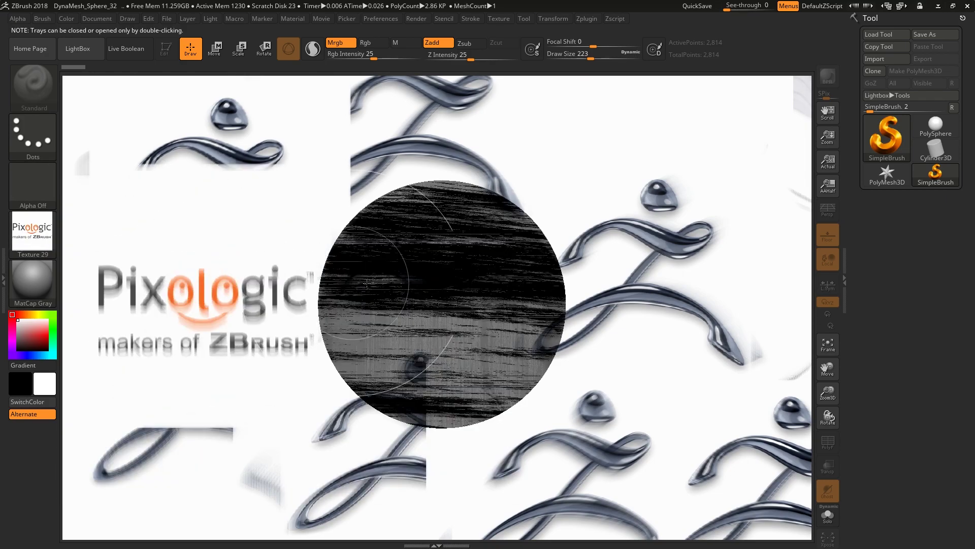
drag(685, 345, 676, 316)
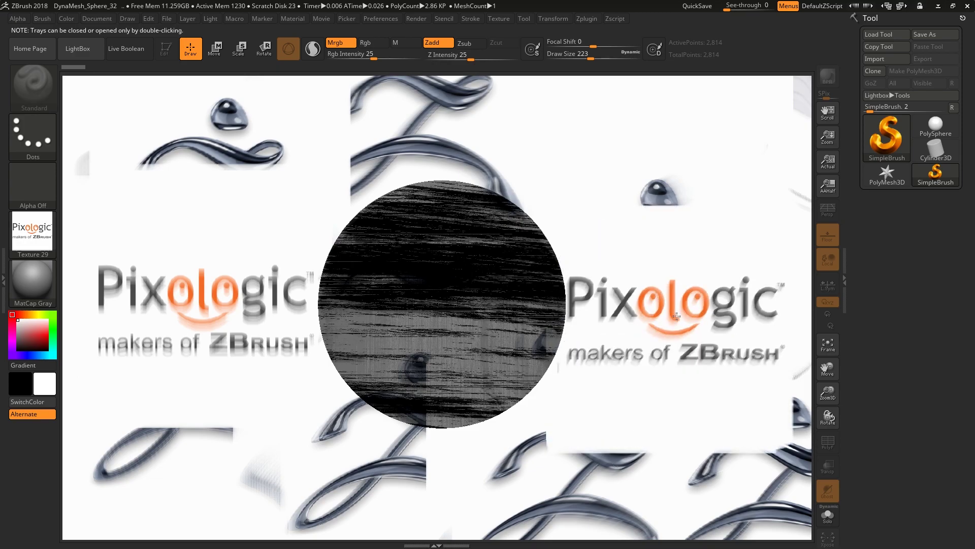
Paint grey hexagon Texture 31 across the canvas.
click(44, 239)
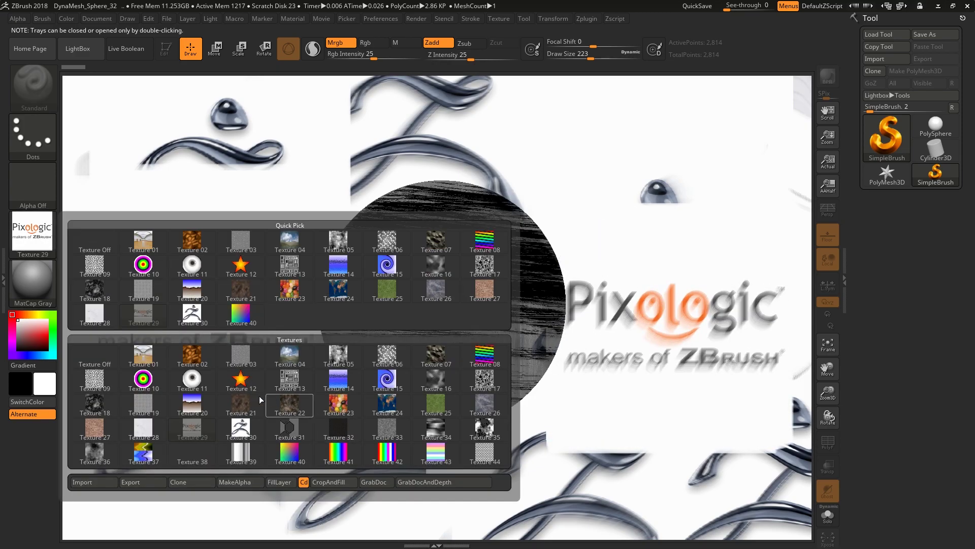
click(307, 441)
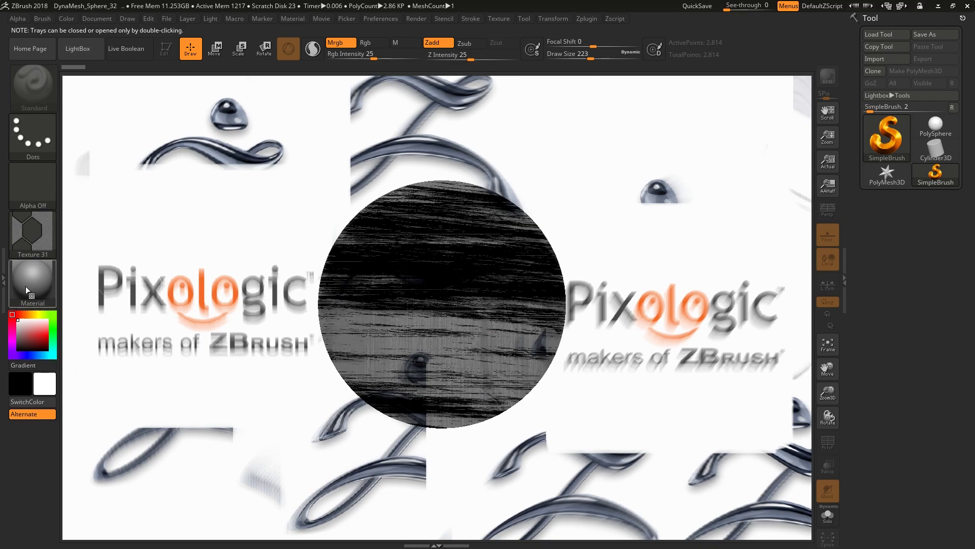
mouse_move(267, 293)
mouse_down()
mouse_move(700, 242)
mouse_move(458, 372)
mouse_move(228, 254)
mouse_move(284, 112)
mouse_move(467, 112)
mouse_move(612, 275)
mouse_move(681, 383)
mouse_move(427, 447)
mouse_move(261, 361)
mouse_move(200, 408)
mouse_move(244, 285)
mouse_move(407, 356)
mouse_move(701, 386)
mouse_move(521, 195)
mouse_move(152, 330)
mouse_move(762, 285)
mouse_move(196, 163)
mouse_move(244, 546)
mouse_move(507, 342)
mouse_move(305, 148)
mouse_move(203, 285)
mouse_move(604, 350)
mouse_move(219, 422)
mouse_move(620, 326)
mouse_move(787, 158)
mouse_move(672, 517)
mouse_move(178, 447)
mouse_move(153, 127)
mouse_move(254, 203)
mouse_move(641, 98)
mouse_move(635, 229)
mouse_move(737, 407)
mouse_move(584, 483)
mouse_move(280, 449)
mouse_move(178, 483)
mouse_move(152, 305)
mouse_move(194, 125)
mouse_up()
Paint carbon weave Texture 32 over the lower left, right side and top.
click(33, 226)
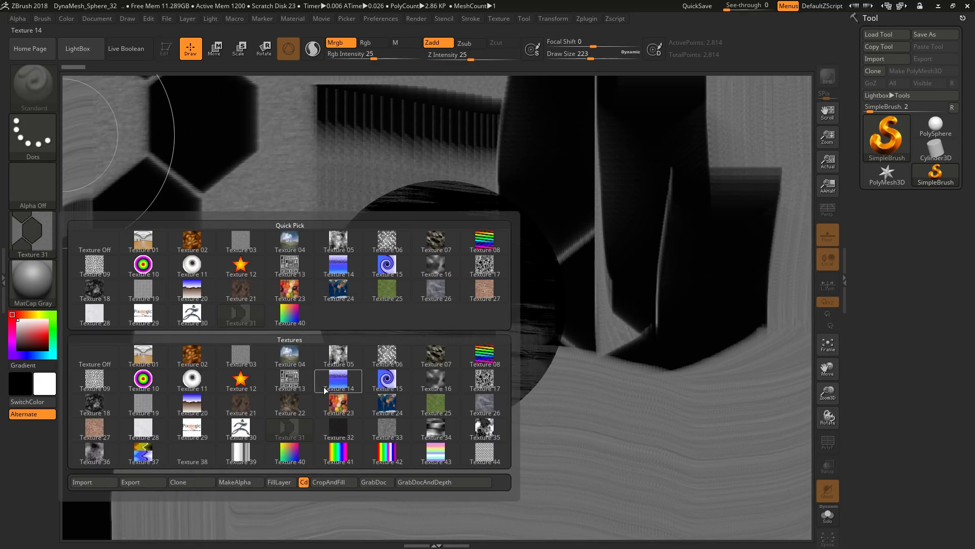
click(342, 443)
mouse_move(330, 406)
mouse_down()
mouse_move(295, 284)
mouse_move(254, 229)
mouse_move(269, 422)
mouse_move(442, 488)
mouse_move(641, 504)
mouse_up()
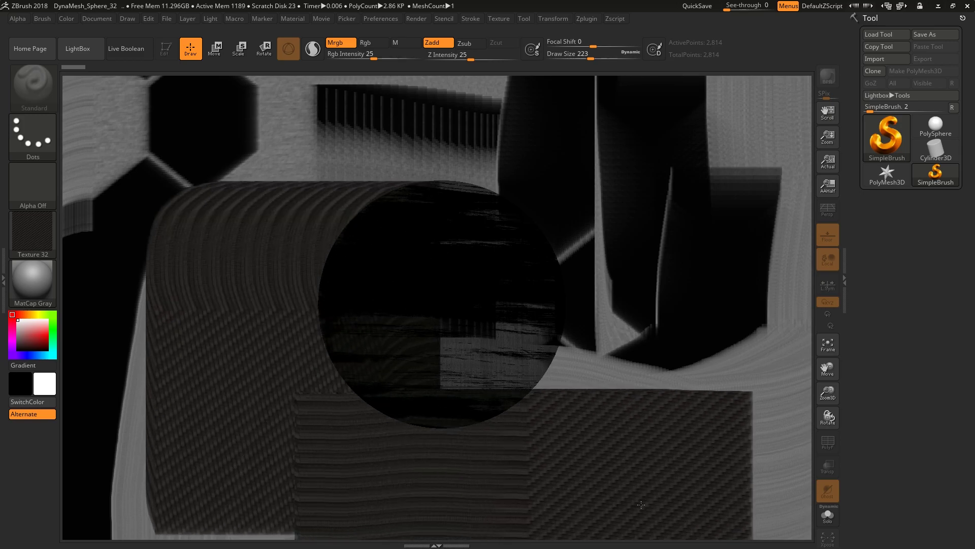
mouse_move(645, 428)
mouse_down()
mouse_move(676, 447)
mouse_move(762, 330)
mouse_move(554, 162)
mouse_move(312, 120)
mouse_move(179, 173)
mouse_up()
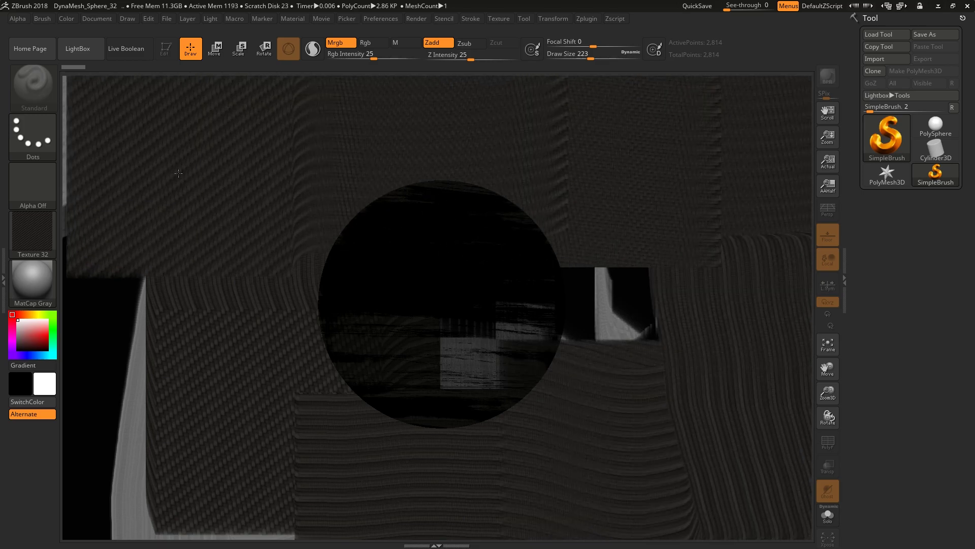
drag(89, 476, 302, 531)
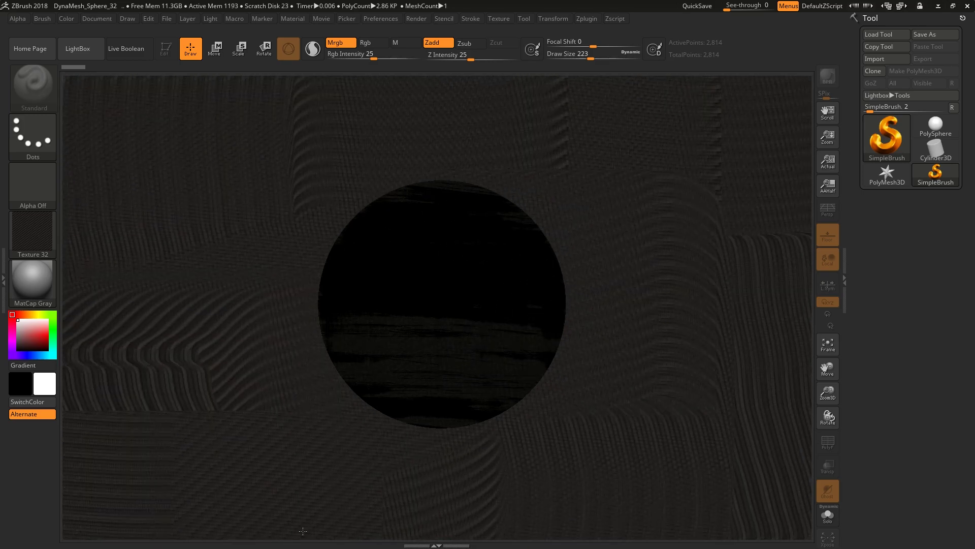
Paint grey Texture 33 leftward across the lower canvas.
click(28, 246)
click(389, 439)
mouse_move(388, 432)
mouse_down()
mouse_move(139, 414)
mouse_move(698, 285)
mouse_move(681, 450)
mouse_move(88, 298)
mouse_up()
Paint black-and-white Texture 34 streaks across the lower centre and right.
click(51, 241)
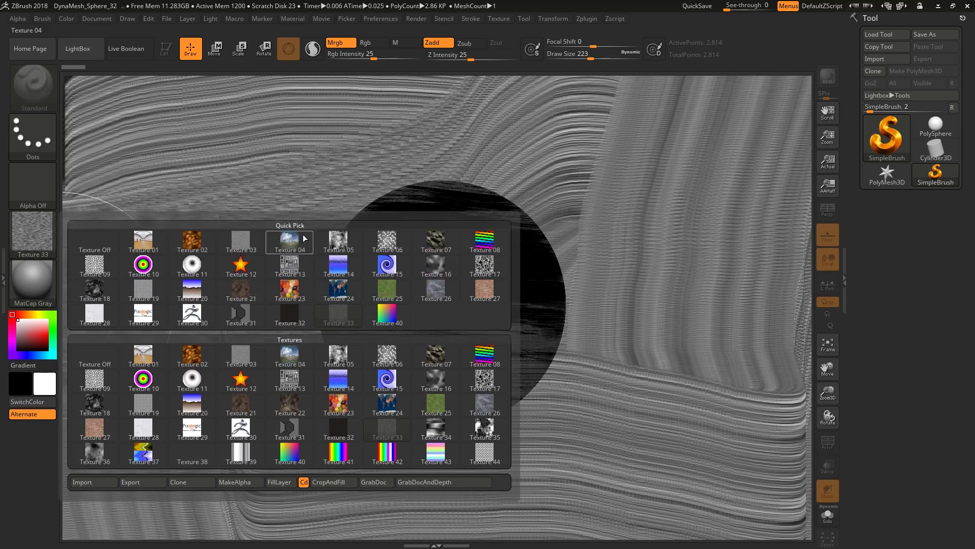
click(439, 433)
mouse_move(446, 425)
mouse_down()
mouse_move(720, 248)
mouse_move(146, 424)
mouse_move(228, 204)
mouse_move(53, 365)
mouse_up()
Stamp and sweep orange, yellow and blue Texture 37 zigzags all around the canvas.
click(35, 251)
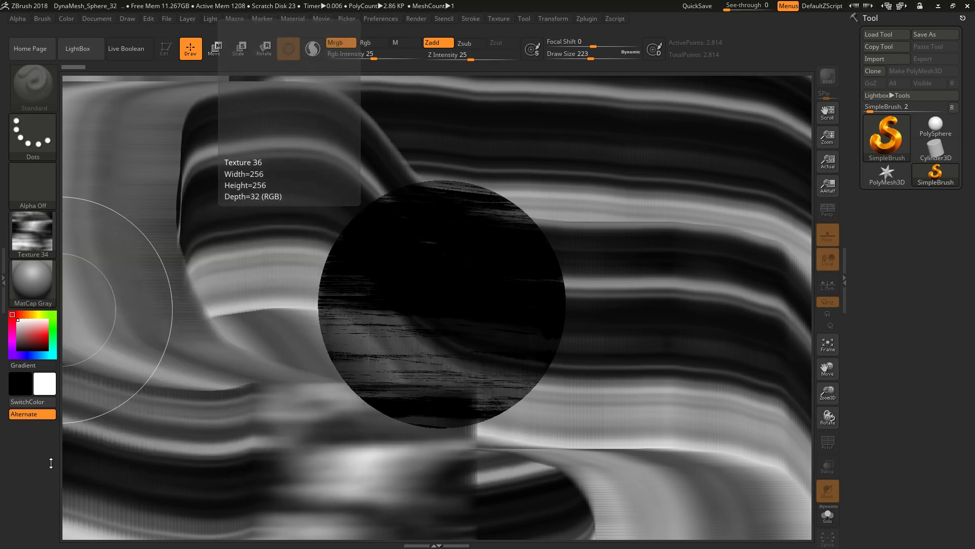
click(32, 254)
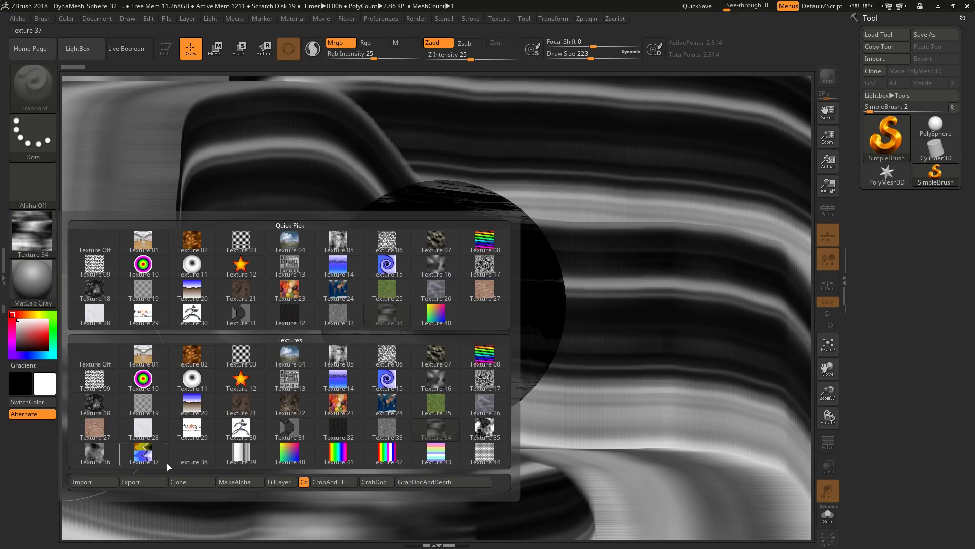
click(141, 459)
mouse_move(174, 381)
mouse_down()
mouse_move(363, 477)
mouse_move(436, 131)
mouse_up()
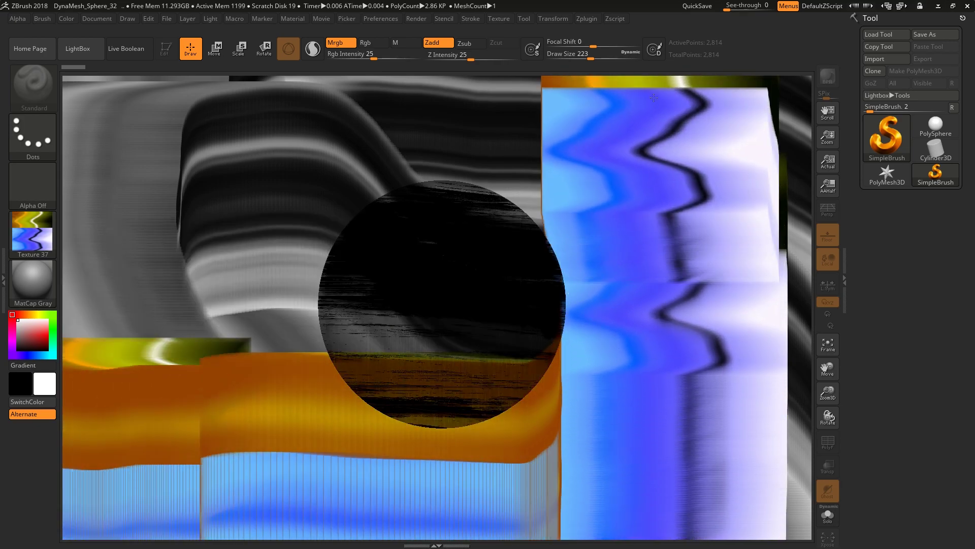
drag(355, 153, 153, 254)
drag(254, 101, 101, 203)
drag(203, 254, 102, 407)
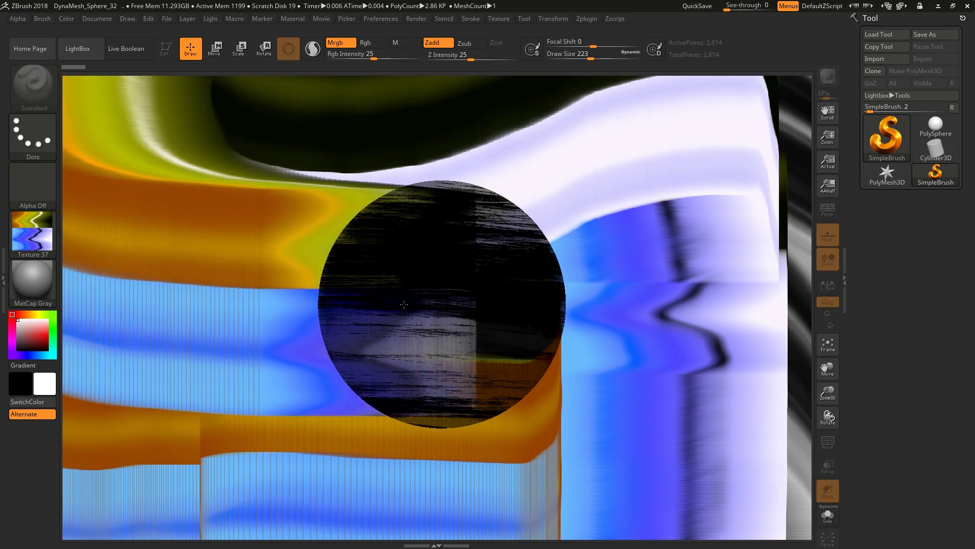
mouse_move(609, 254)
mouse_down()
mouse_move(716, 379)
mouse_move(508, 447)
mouse_move(305, 437)
mouse_move(152, 346)
mouse_move(182, 197)
mouse_move(305, 152)
mouse_move(609, 203)
mouse_move(698, 357)
mouse_up()
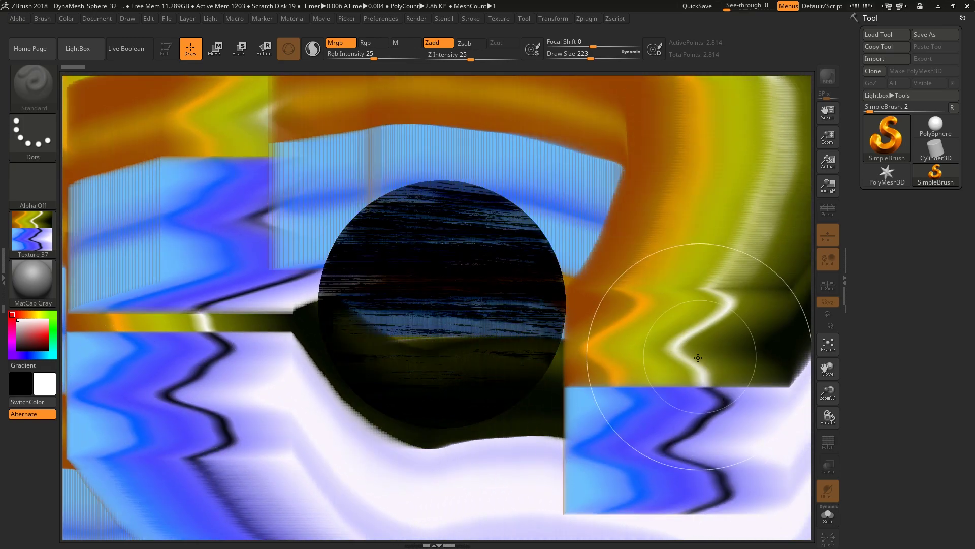
mouse_move(660, 441)
mouse_down()
mouse_move(686, 279)
mouse_move(356, 178)
mouse_move(346, 446)
mouse_move(686, 401)
mouse_move(676, 229)
mouse_move(327, 131)
mouse_move(186, 192)
mouse_move(244, 305)
mouse_move(62, 319)
mouse_up()
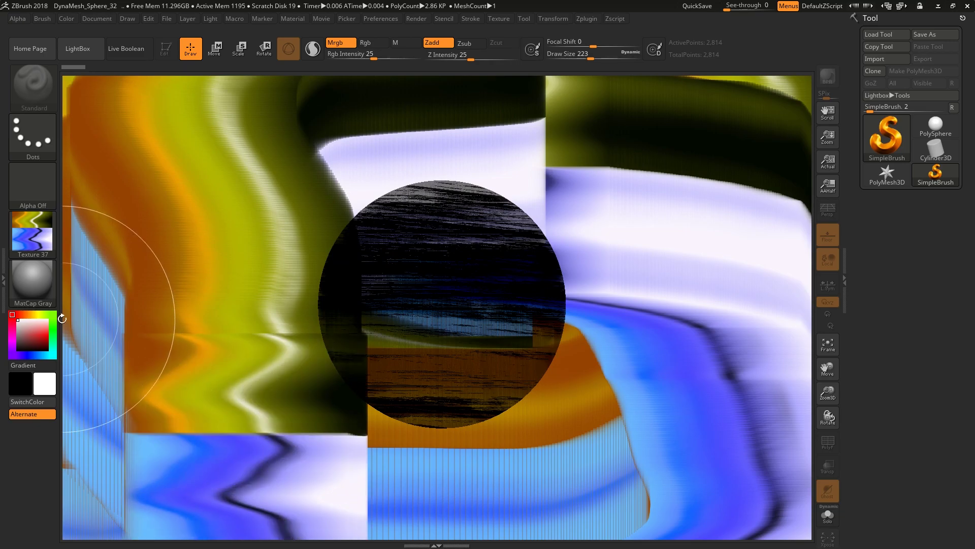
click(23, 230)
mouse_move(338, 315)
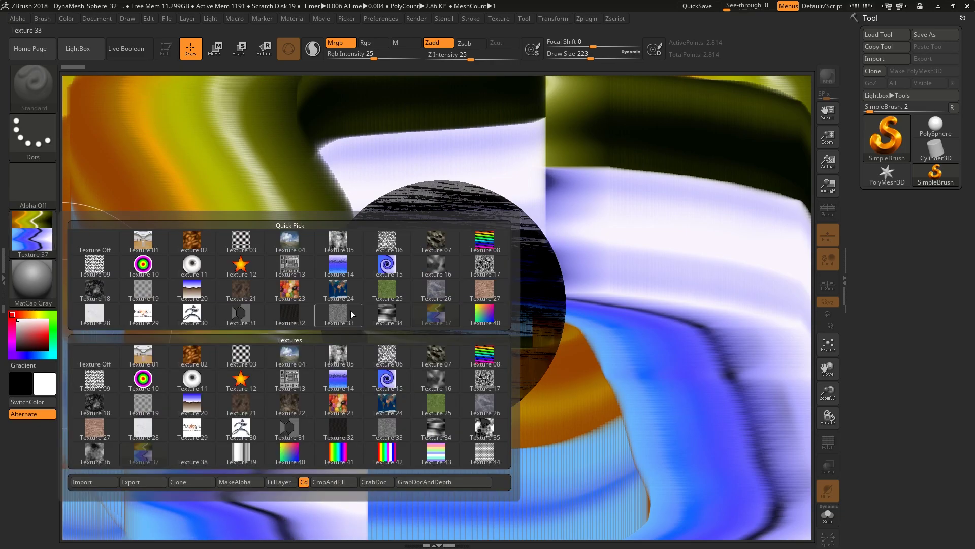
Paint brown Texture 38 strips down the left, centre, right and bottom until no gaps remain.
click(11, 235)
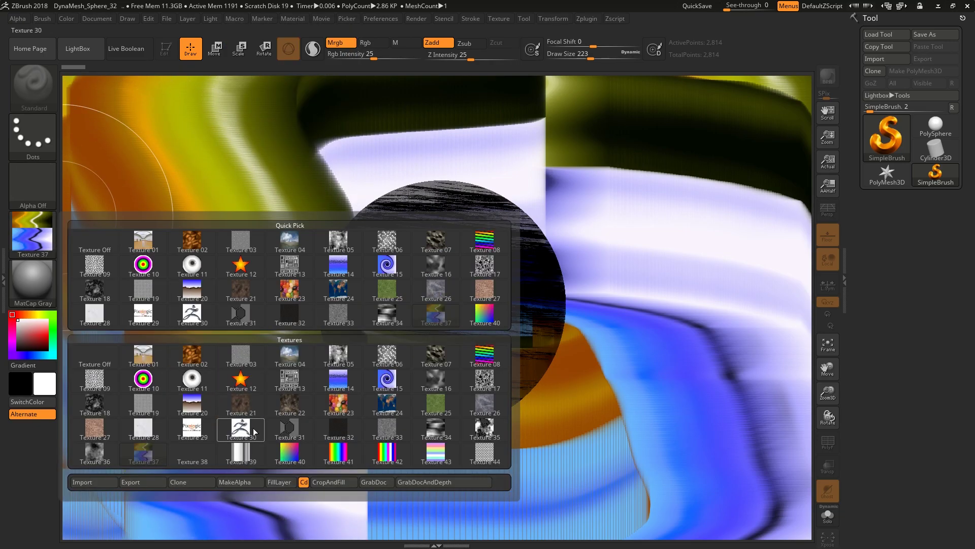
click(185, 455)
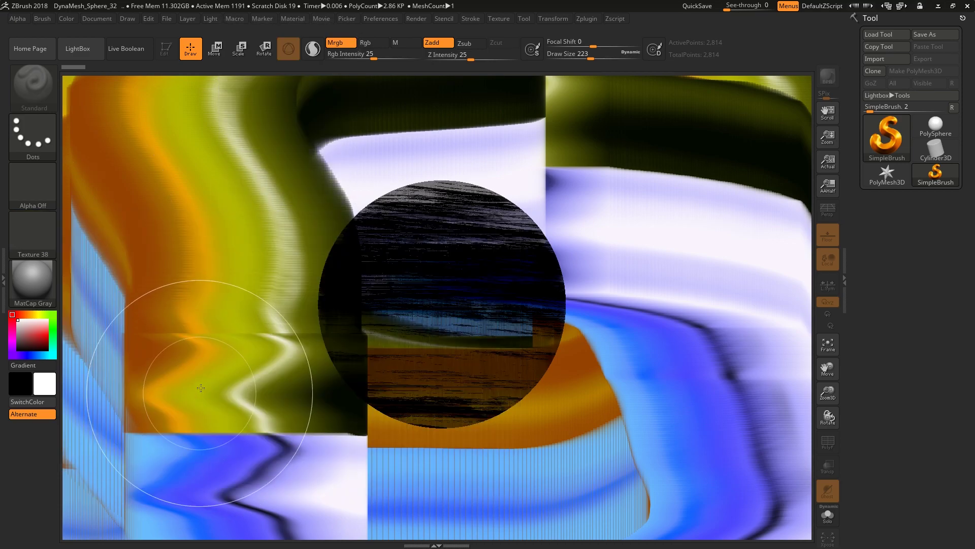
click(225, 194)
drag(225, 195, 372, 310)
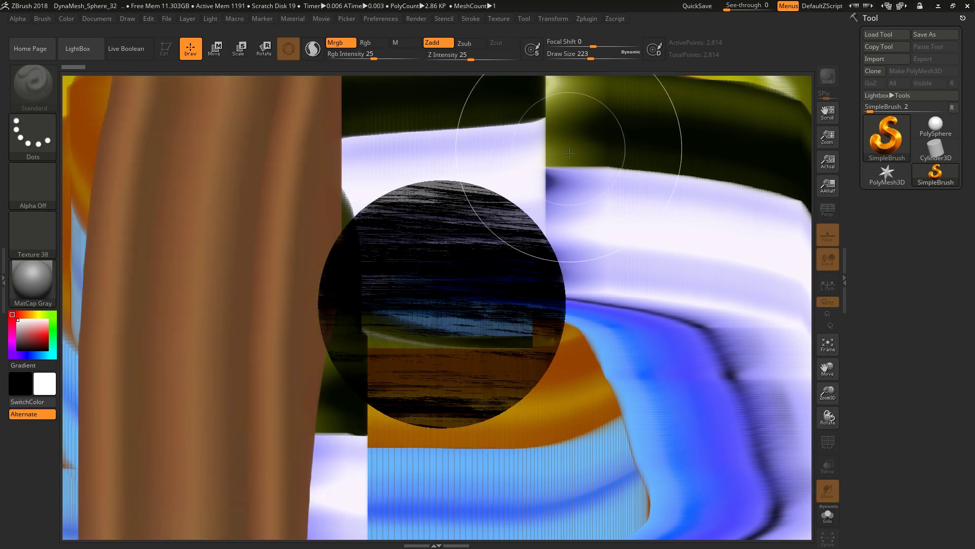
drag(570, 153, 601, 508)
drag(422, 94, 394, 539)
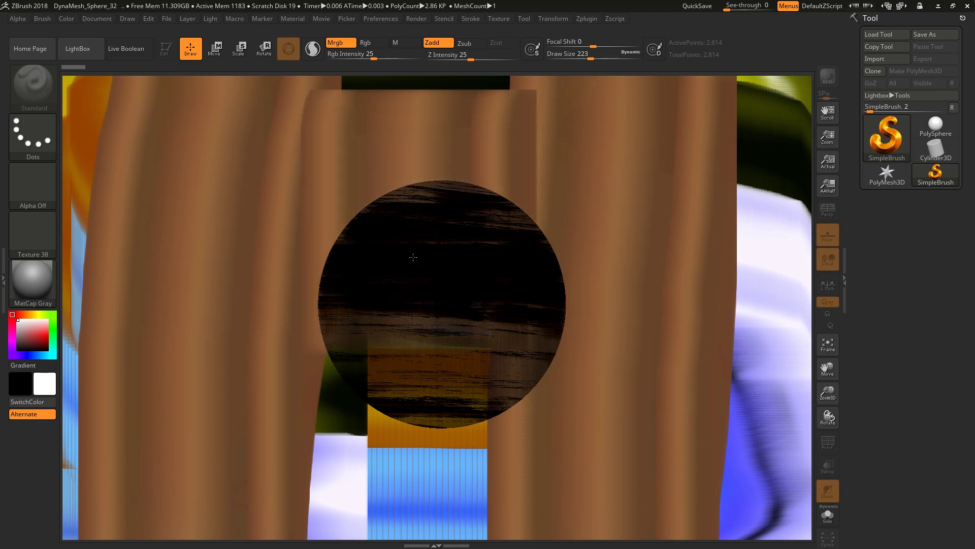
mouse_move(718, 212)
mouse_down()
mouse_move(752, 330)
mouse_move(757, 528)
mouse_up()
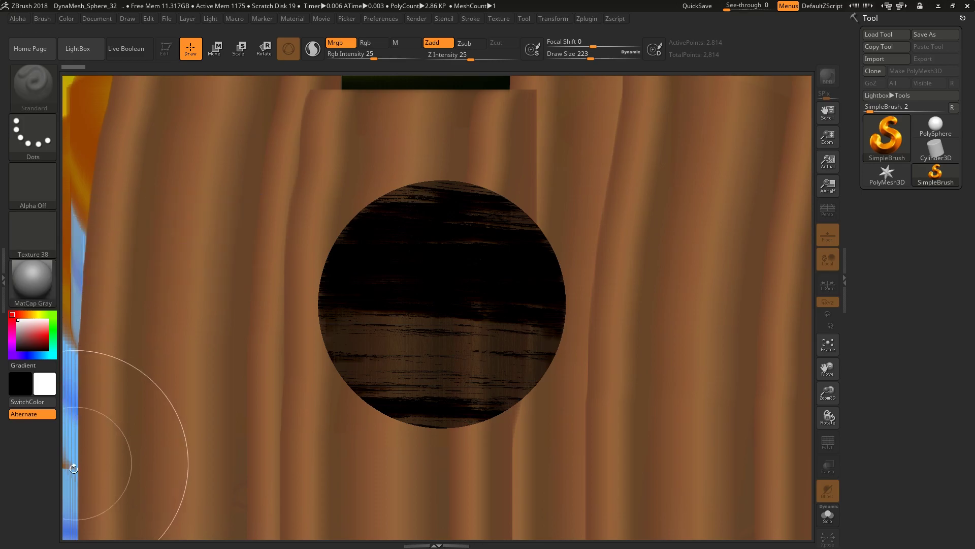
mouse_move(74, 468)
mouse_down()
mouse_move(142, 414)
mouse_move(203, 153)
mouse_move(305, 482)
mouse_move(789, 532)
mouse_up()
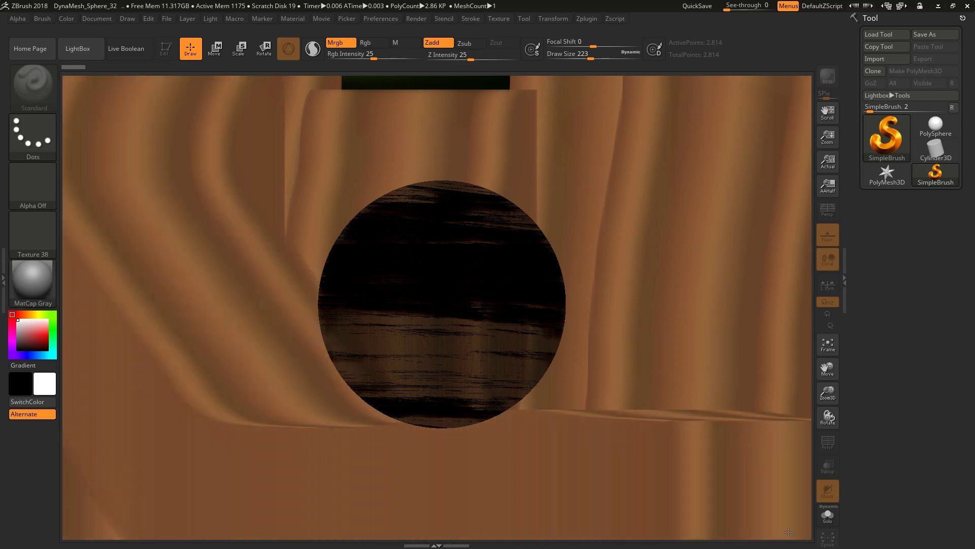
mouse_move(778, 318)
mouse_down()
mouse_move(635, 152)
mouse_move(196, 163)
mouse_move(168, 508)
mouse_move(650, 539)
mouse_move(752, 356)
mouse_move(487, 119)
mouse_up()
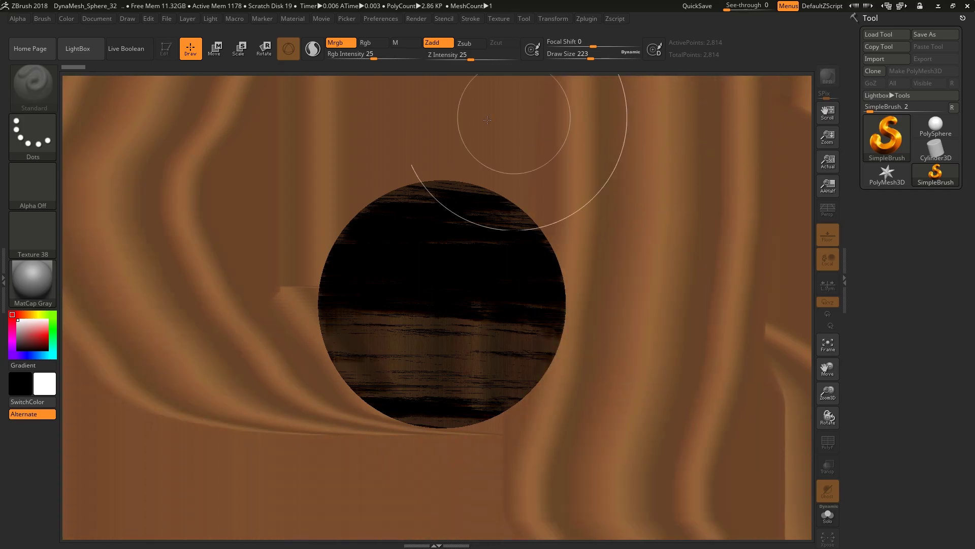
click(23, 261)
Paint white folded Texture 39 strokes over the left and middle of the canvas.
click(43, 248)
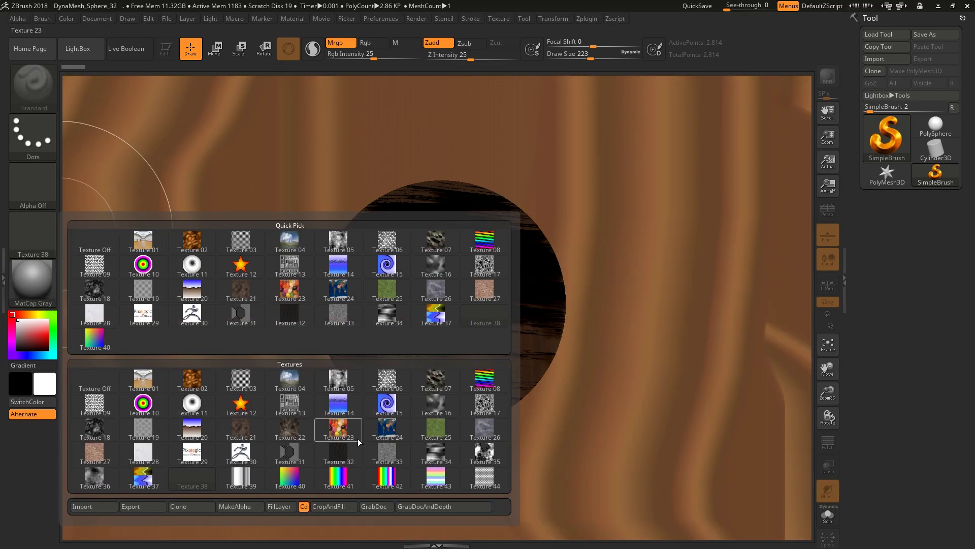
click(223, 480)
mouse_move(224, 481)
mouse_down()
mouse_move(208, 459)
mouse_move(234, 142)
mouse_up()
mouse_move(522, 71)
mouse_down()
mouse_move(508, 432)
mouse_move(706, 509)
mouse_move(722, 163)
mouse_move(625, 153)
mouse_move(386, 214)
mouse_move(155, 440)
mouse_move(143, 120)
mouse_up()
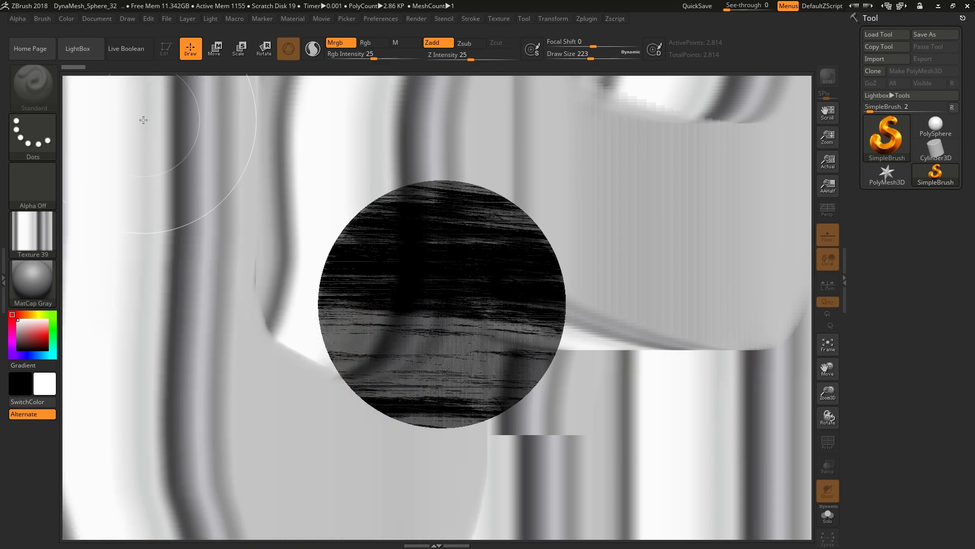
Paint the rainbow gradient Texture 40 across the canvas, left and right sides.
click(32, 249)
click(300, 492)
mouse_move(305, 528)
mouse_down()
mouse_move(325, 102)
mouse_move(159, 226)
mouse_move(108, 464)
mouse_up()
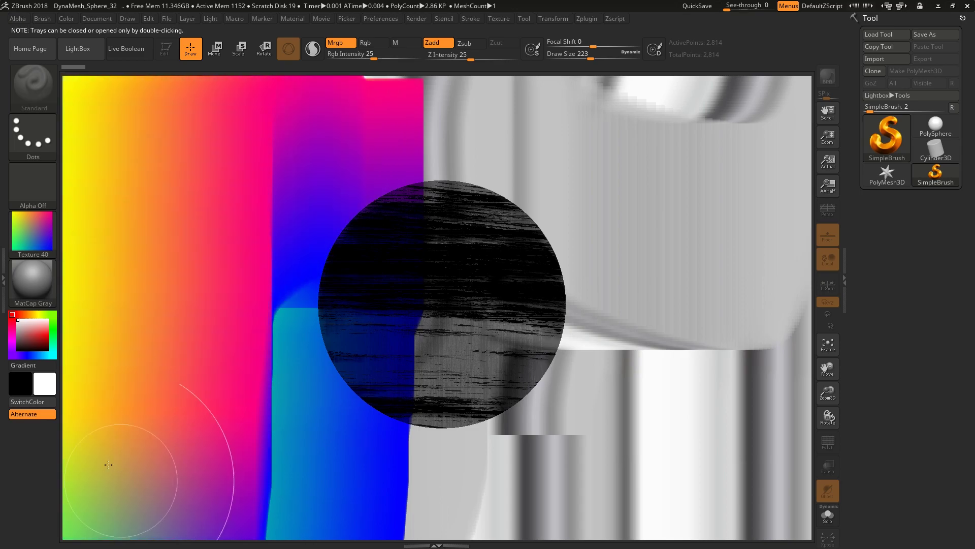
click(38, 254)
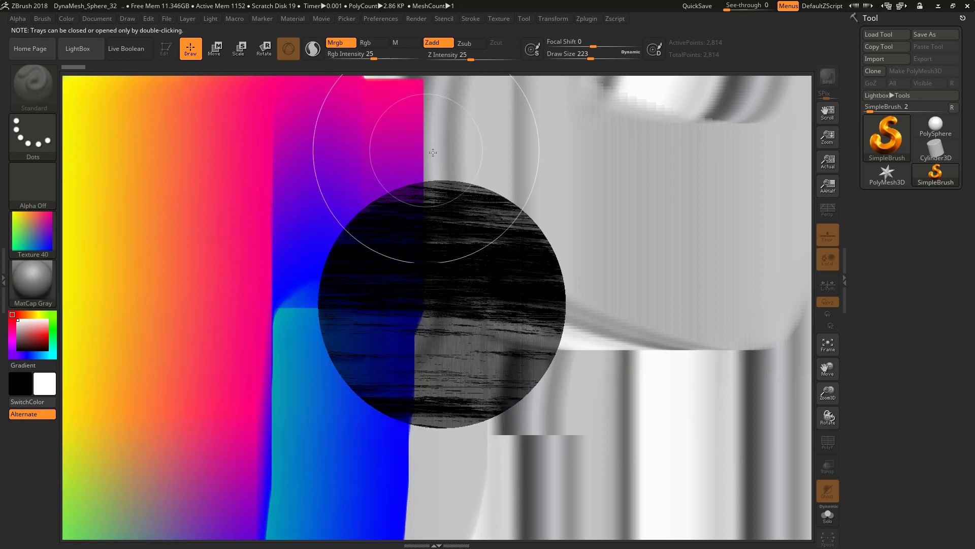
mouse_move(381, 142)
mouse_down()
mouse_move(609, 284)
mouse_move(686, 381)
mouse_move(727, 231)
mouse_move(534, 367)
mouse_move(61, 162)
mouse_up()
Paint a rainbow Texture 41 column in the centre and Texture 42 stripes on the right.
click(33, 234)
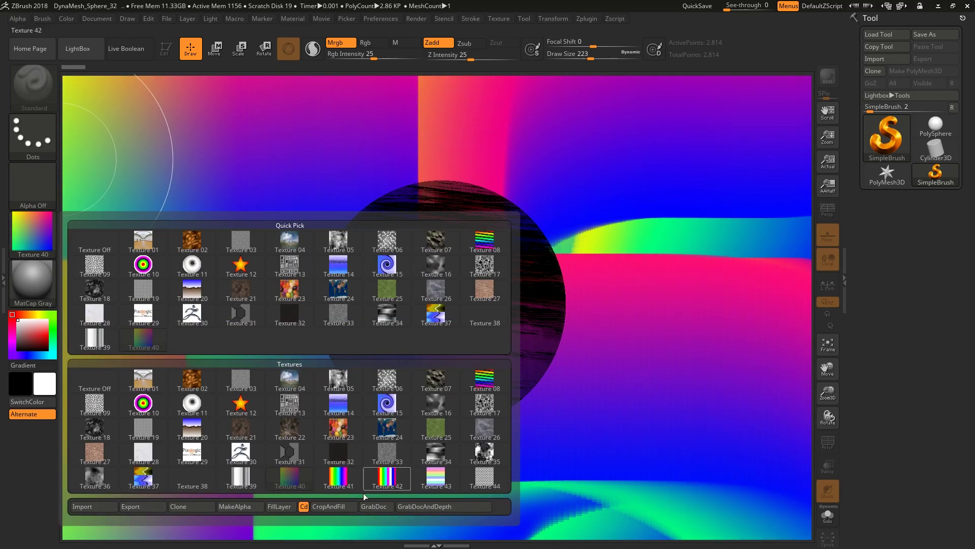
click(338, 478)
drag(338, 470, 405, 490)
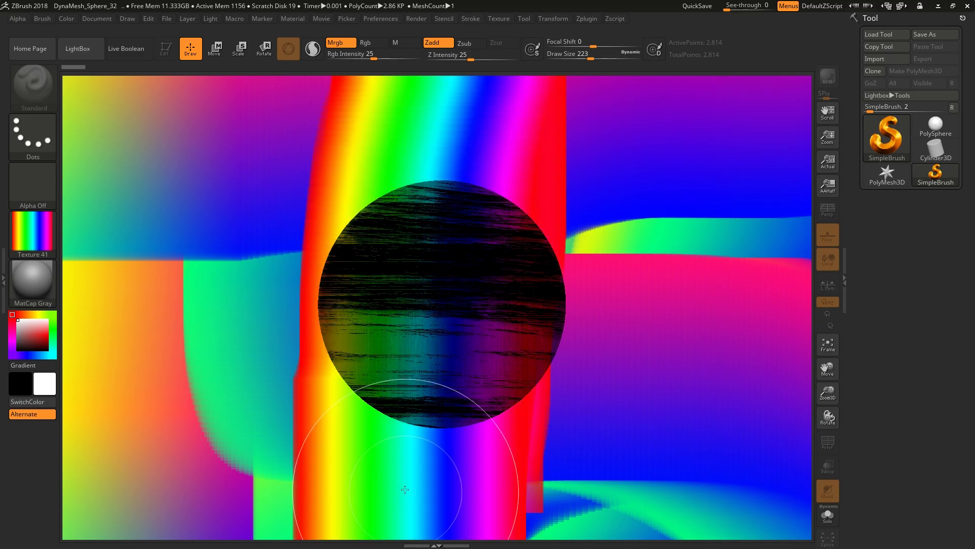
click(33, 233)
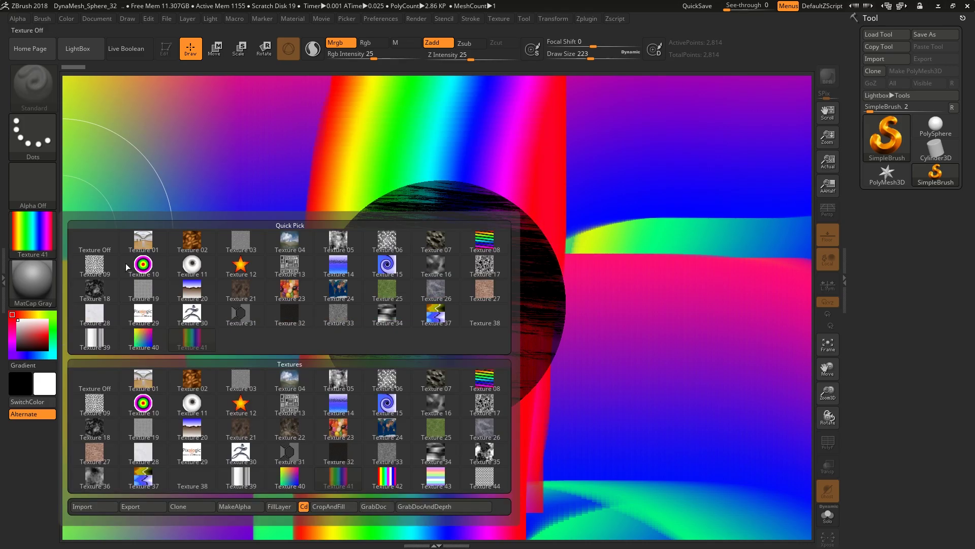
click(401, 473)
drag(676, 120, 660, 508)
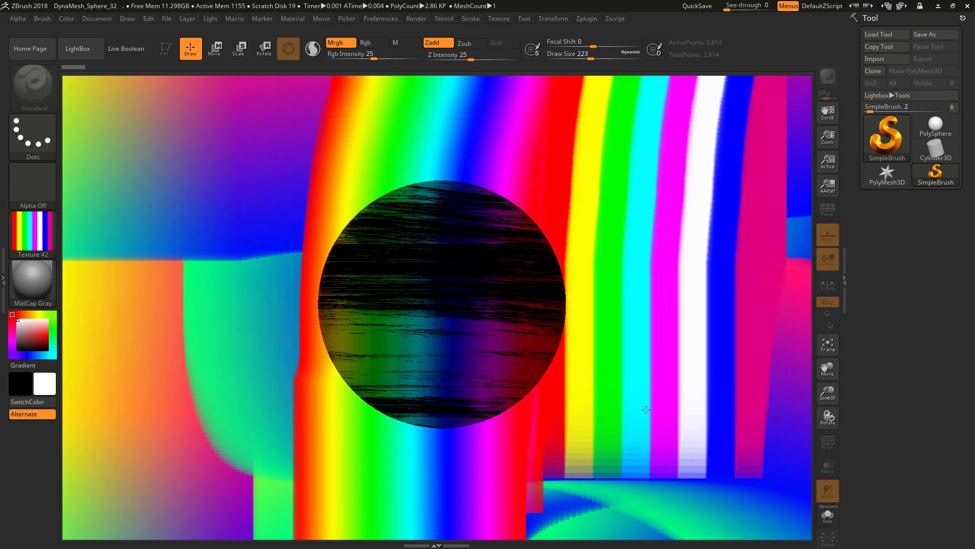
Paint pastel Texture 43 over the left, then brick Texture 44 over the right.
click(11, 236)
click(437, 477)
mouse_move(217, 163)
mouse_down()
mouse_move(144, 381)
mouse_move(227, 381)
mouse_move(255, 105)
mouse_up()
click(18, 233)
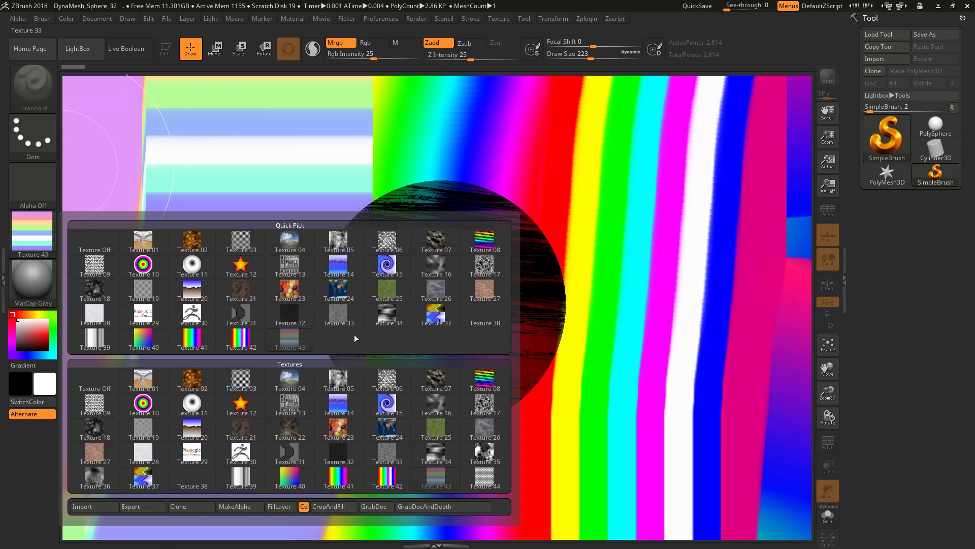
click(497, 481)
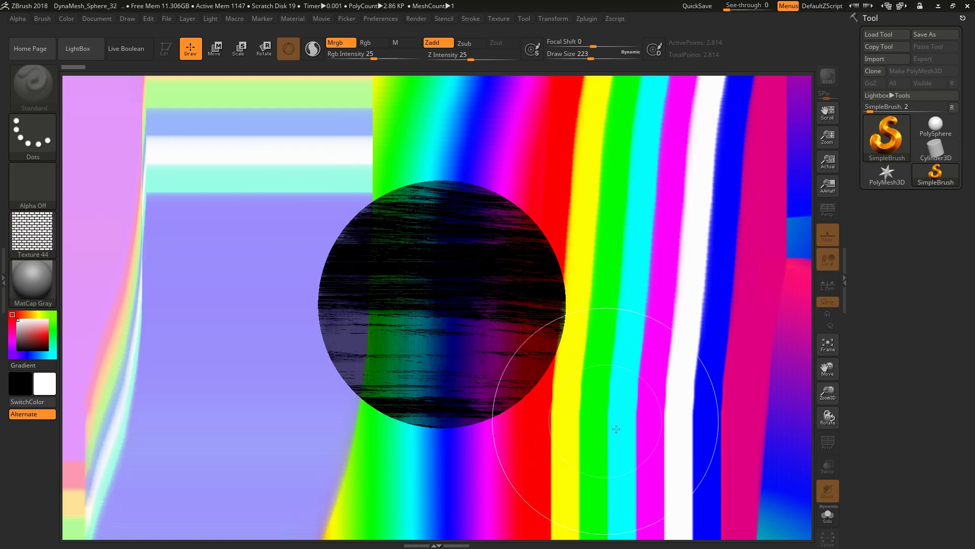
mouse_move(598, 413)
mouse_down()
mouse_move(708, 313)
mouse_move(651, 349)
mouse_move(293, 317)
mouse_move(188, 284)
mouse_move(315, 478)
mouse_move(686, 407)
mouse_move(556, 138)
mouse_move(432, 178)
mouse_move(356, 218)
mouse_move(330, 254)
mouse_move(331, 285)
mouse_up()
Select the brick Texture 44 as the current texture.
click(23, 248)
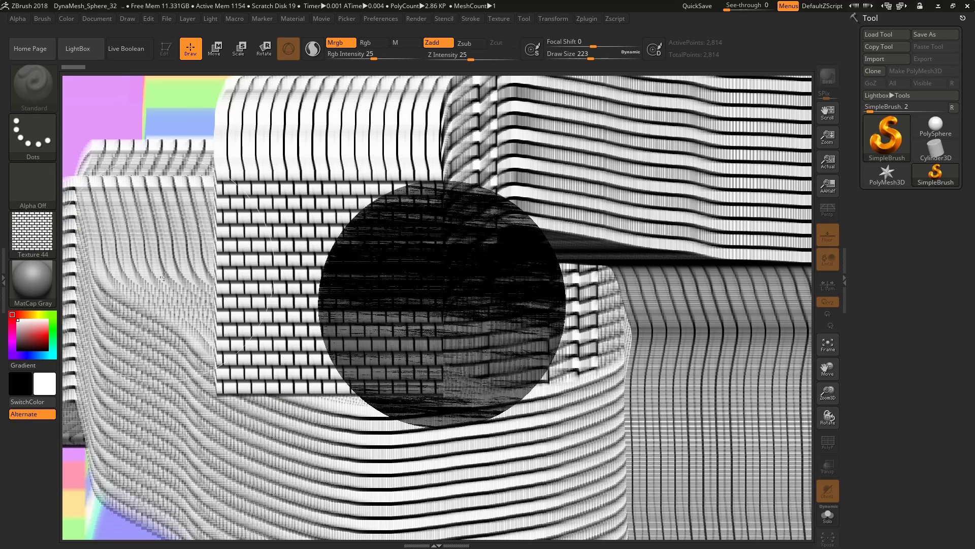
click(50, 241)
click(74, 360)
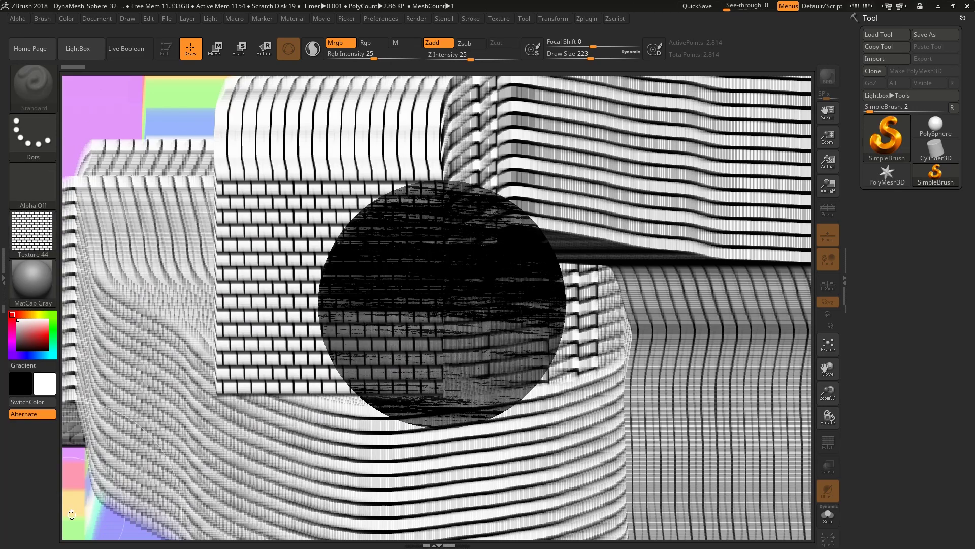
click(54, 257)
click(94, 316)
Reopen the texture picker and switch to the OBS recorder window.
click(53, 253)
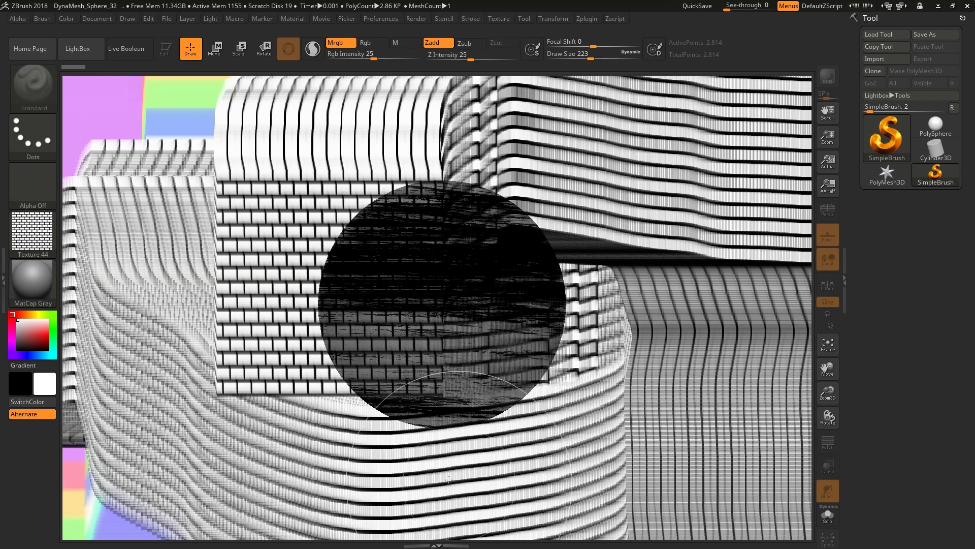
click(26, 238)
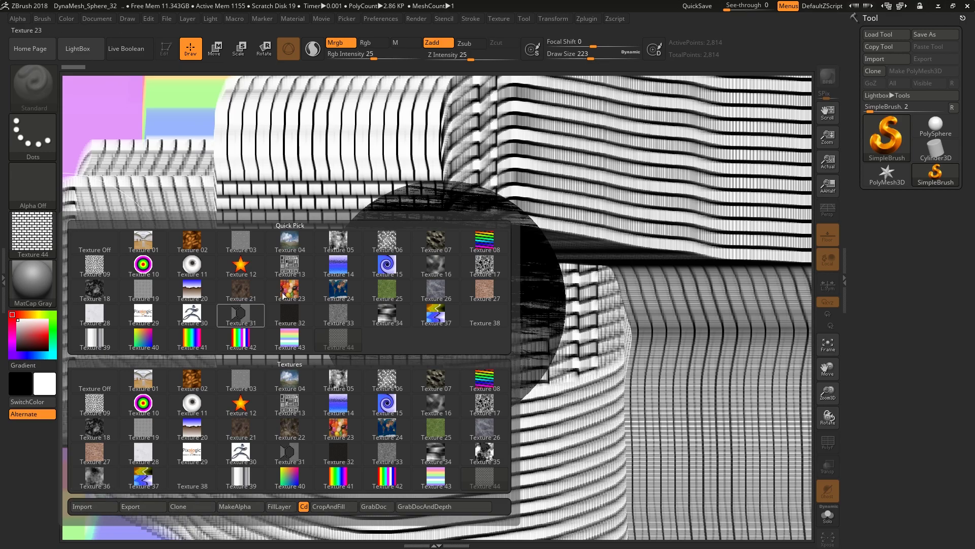
key(alt+Tab)
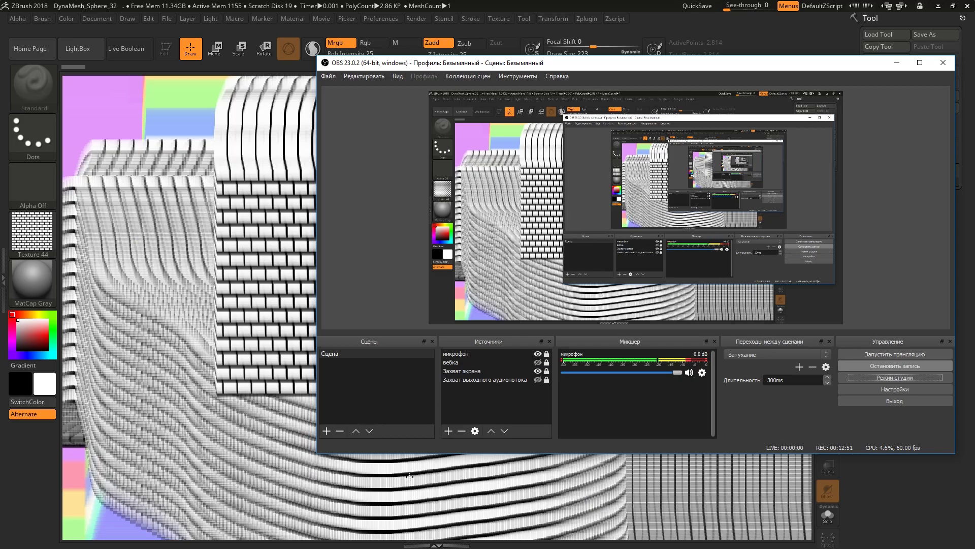
Bring the Pixologic Texture Library browser forward, maximize it, and scroll through the categories.
key(alt+Tab)
key(Tab)
key(Tab)
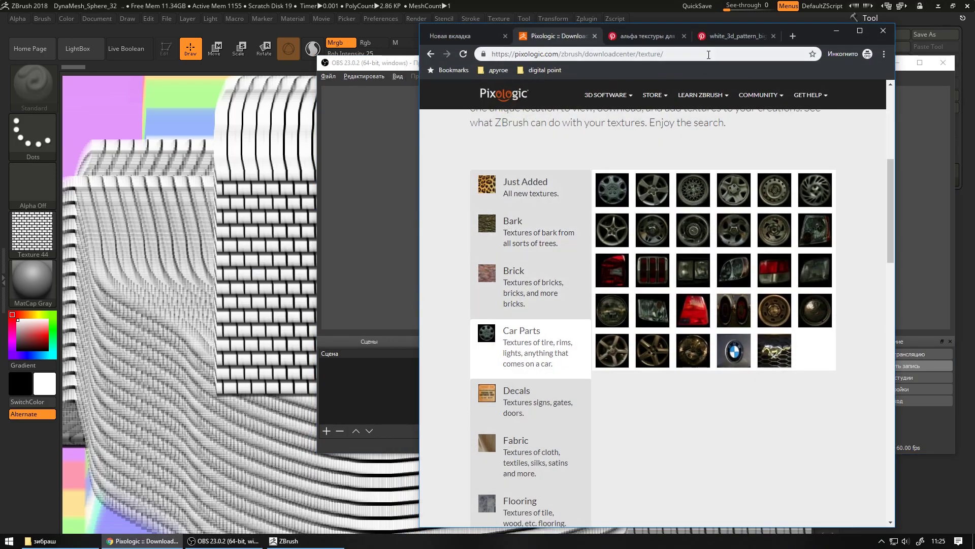
click(860, 31)
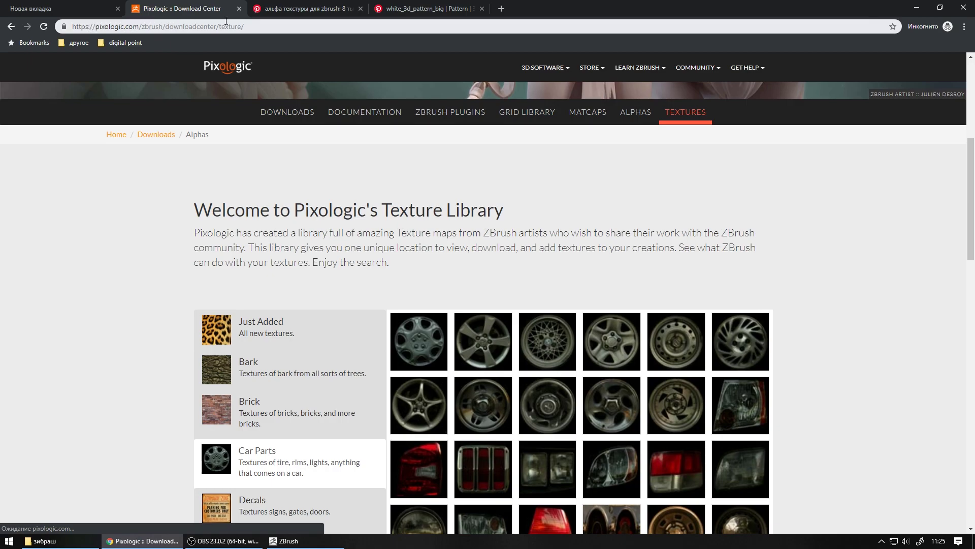
scroll(620, 336, down, 3)
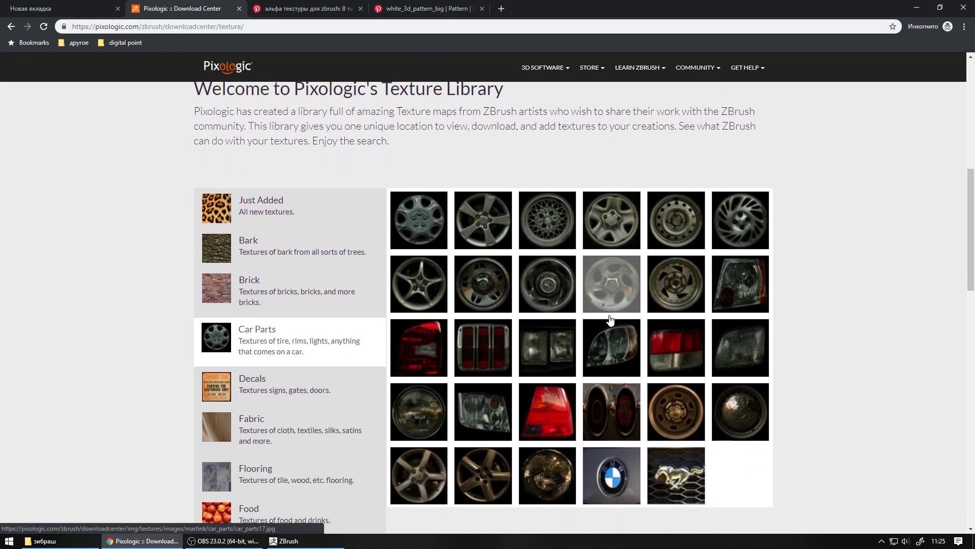
scroll(620, 337, down, 3)
scroll(484, 343, down, 2)
scroll(160, 215, up, 4)
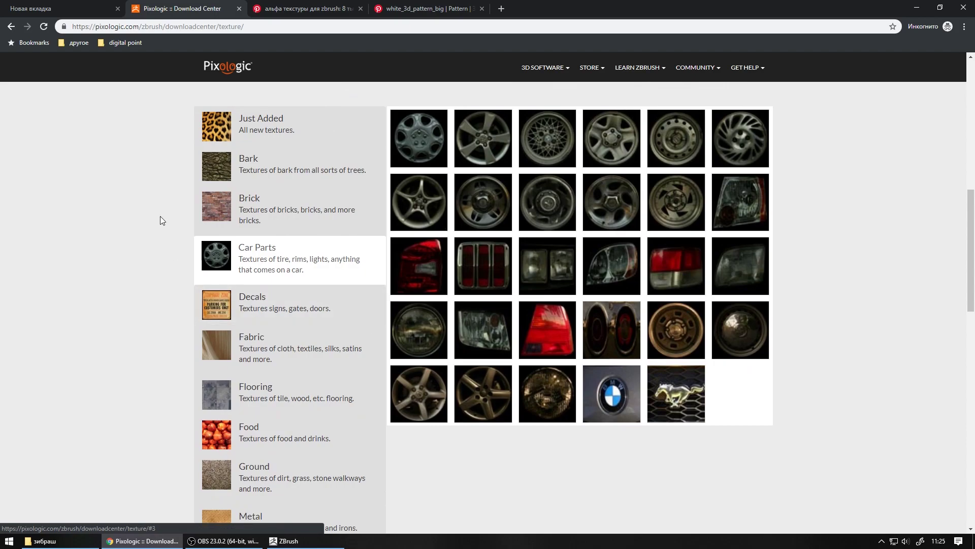
scroll(160, 215, down, 2)
scroll(228, 356, down, 1)
scroll(262, 430, down, 5)
scroll(284, 499, down, 1)
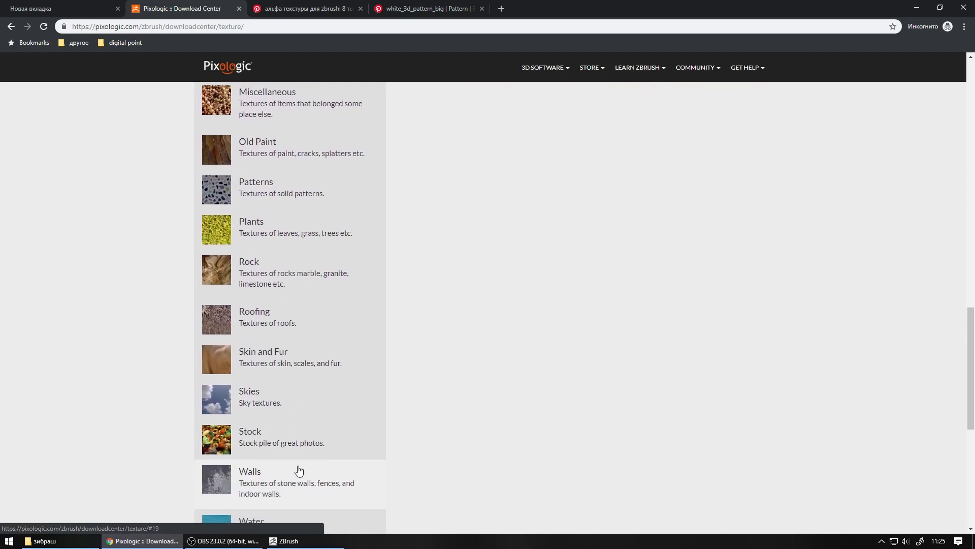
scroll(301, 431, down, 3)
scroll(345, 239, up, 5)
scroll(355, 152, up, 3)
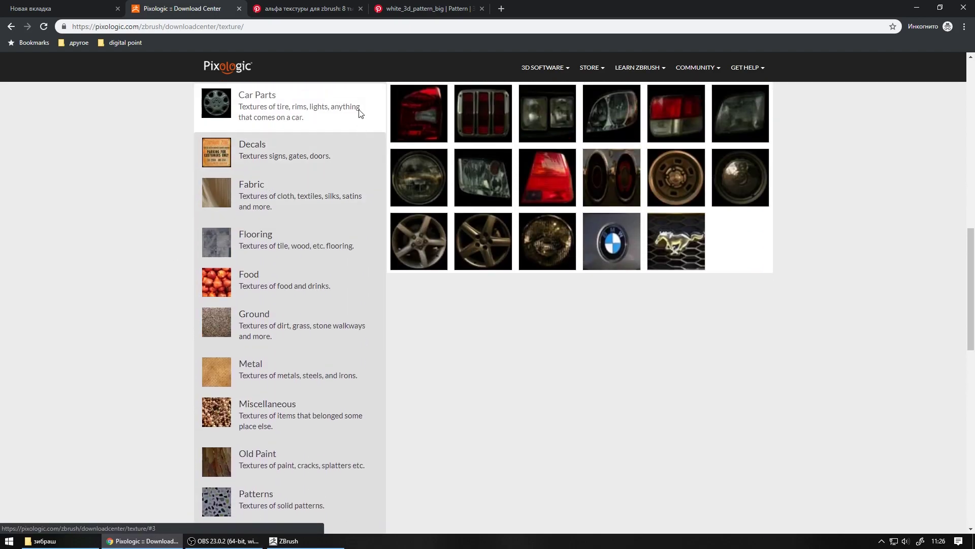
scroll(361, 114, up, 1)
scroll(350, 167, up, 3)
Browse Just Added, Bark and Brick, then settle on the Car Parts category.
click(331, 178)
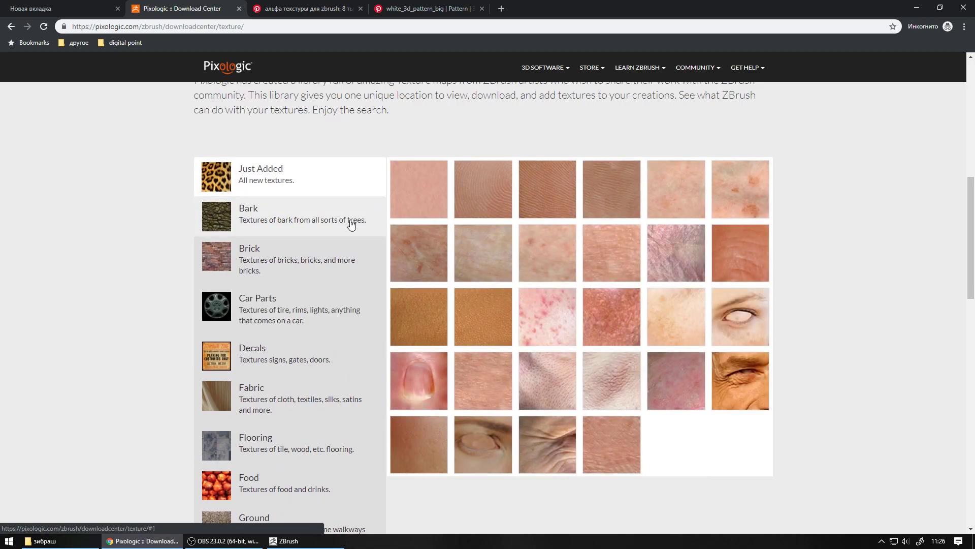
click(299, 226)
click(242, 261)
click(246, 312)
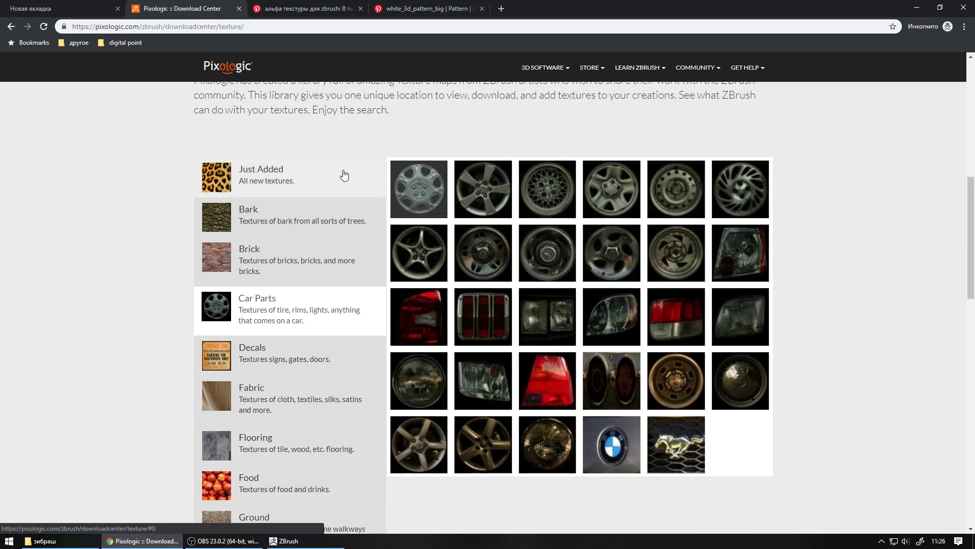
Save the first wheel image to the Desktop as car_parts1.jpg, then return to ZBrush's texture picker.
right_click(433, 180)
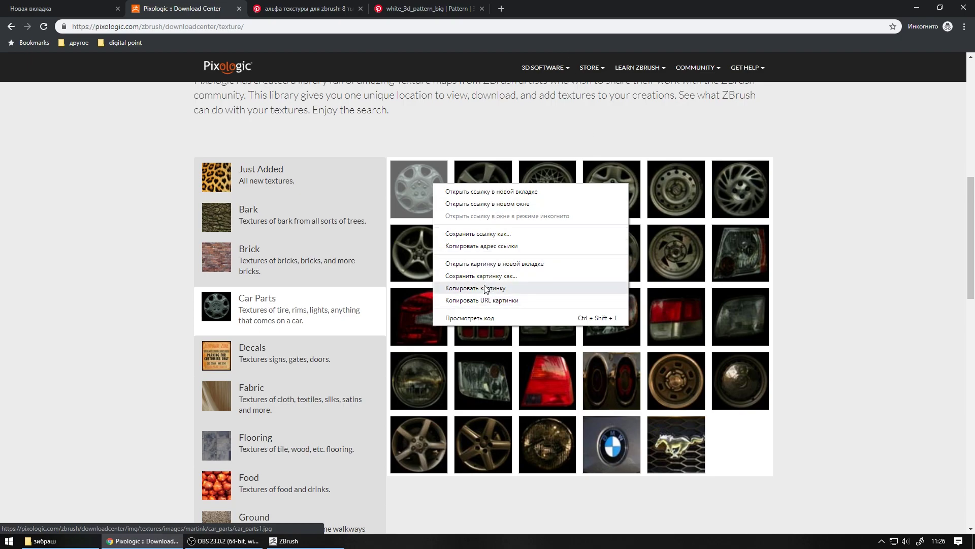
click(468, 277)
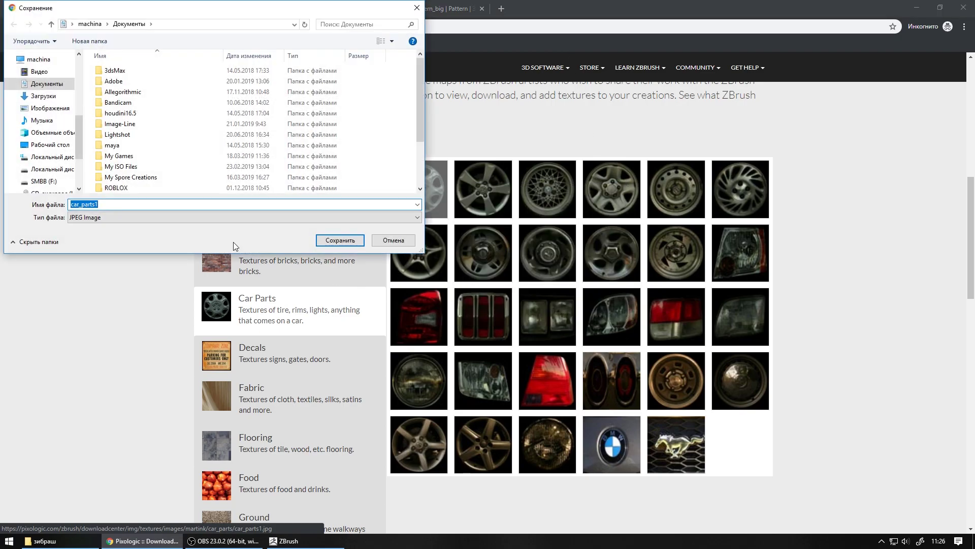
click(61, 147)
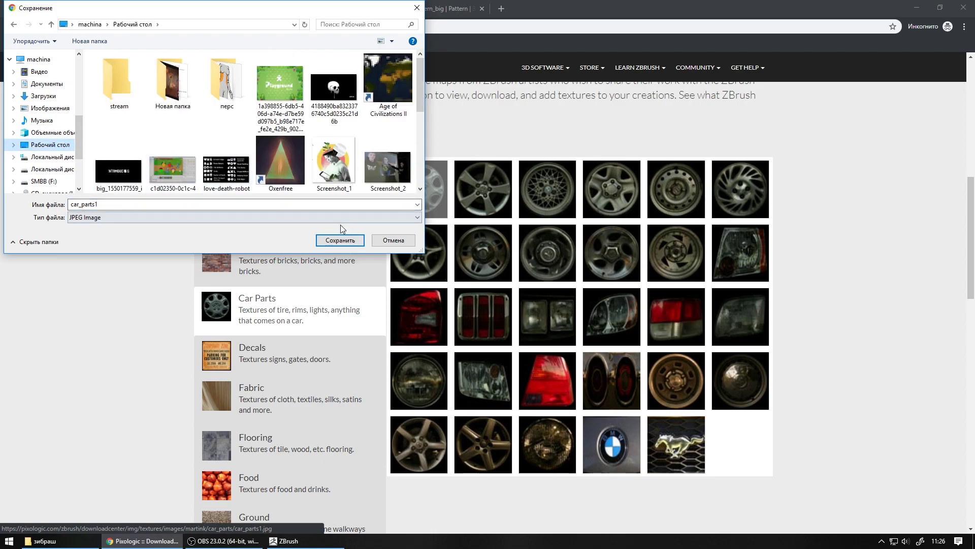
click(335, 240)
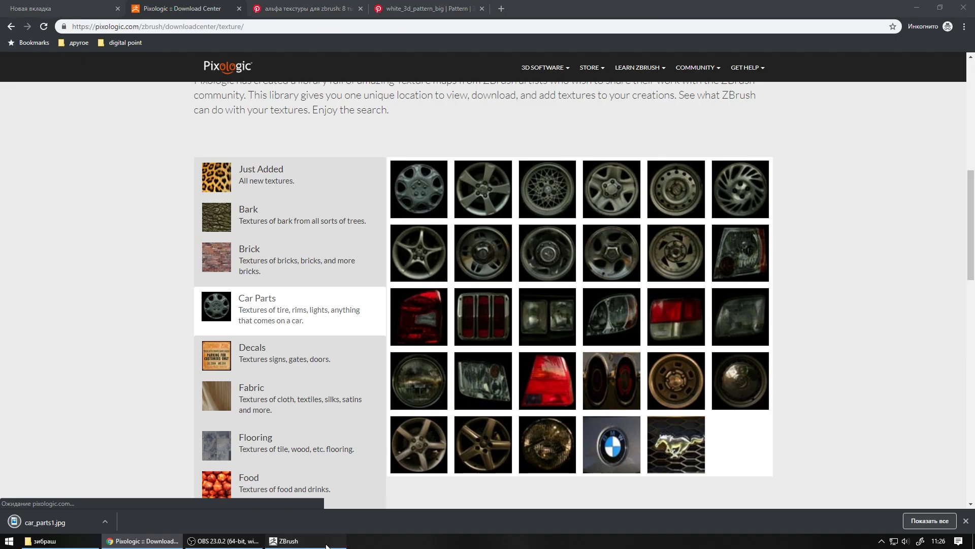
click(288, 540)
click(50, 240)
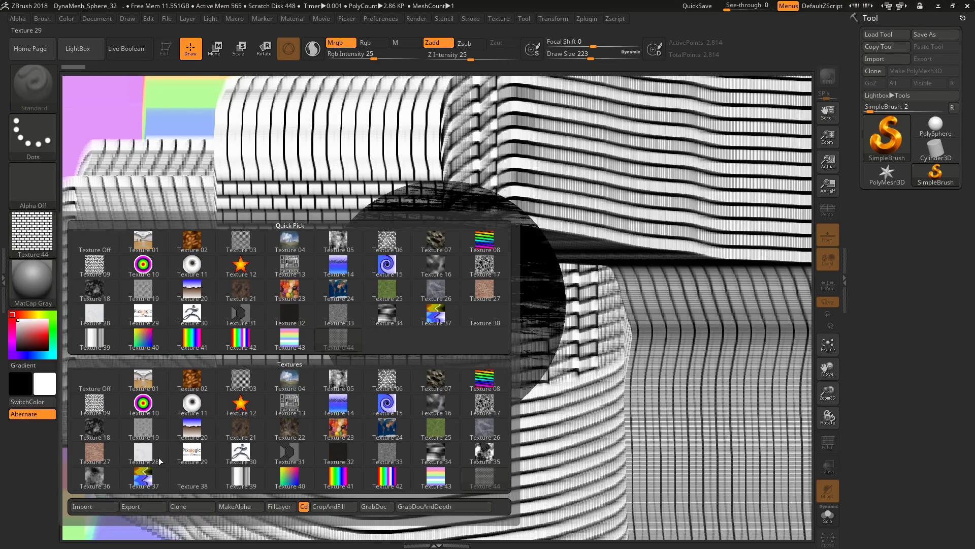
Import car_parts1 from the Desktop as a new ZBrush texture.
click(81, 505)
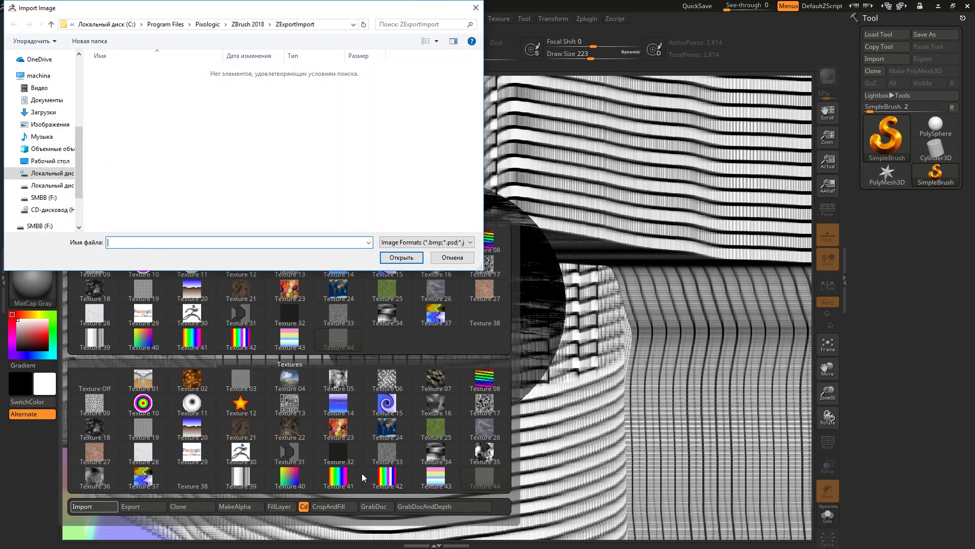
click(35, 160)
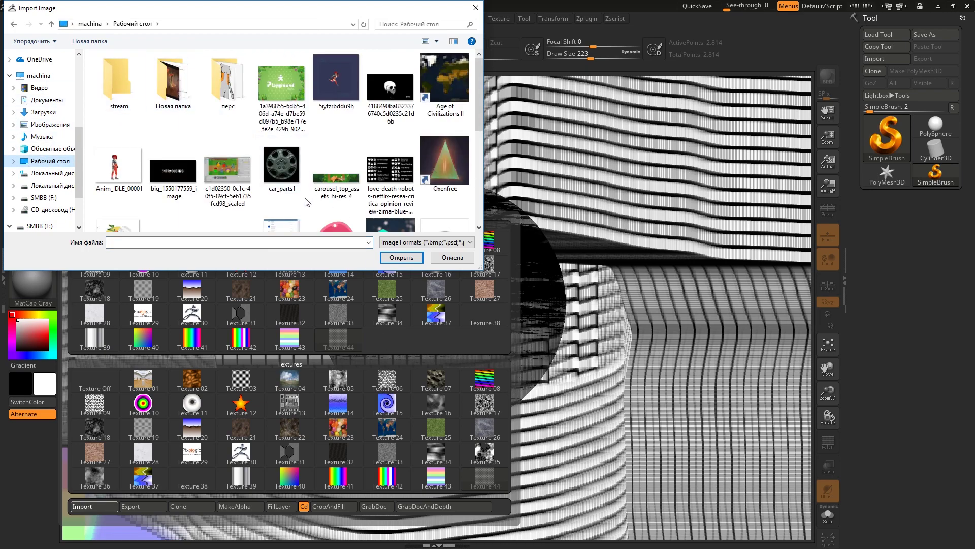
scroll(257, 93, down, 1)
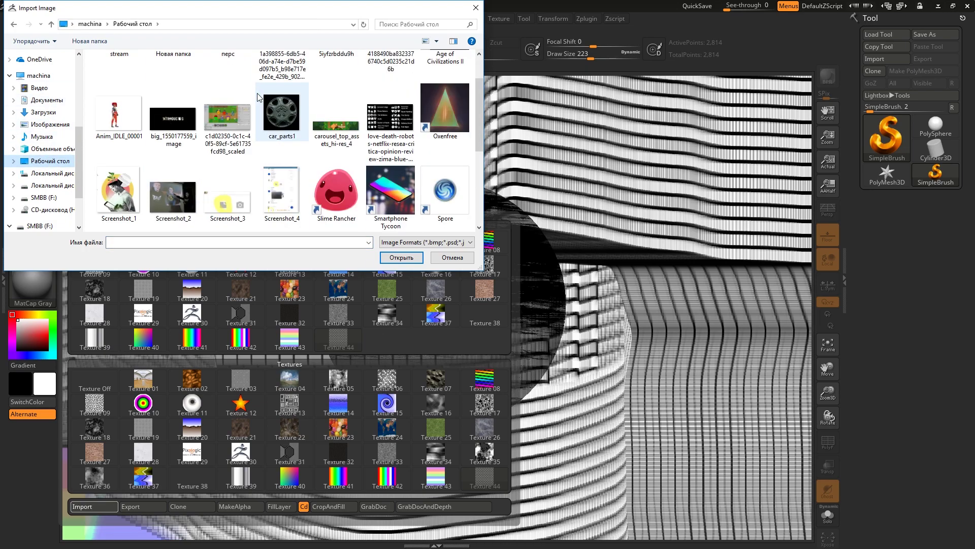
scroll(438, 82, down, 1)
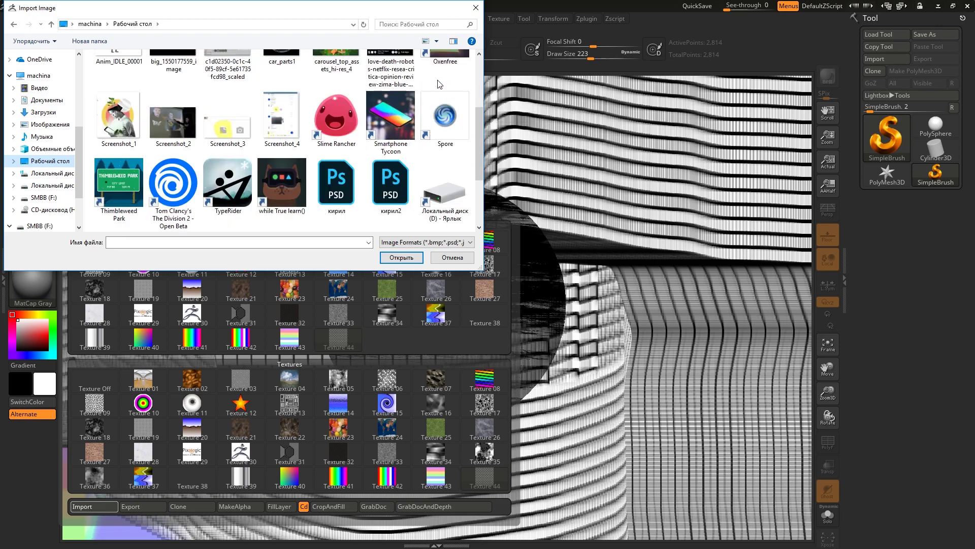
scroll(437, 84, down, 1)
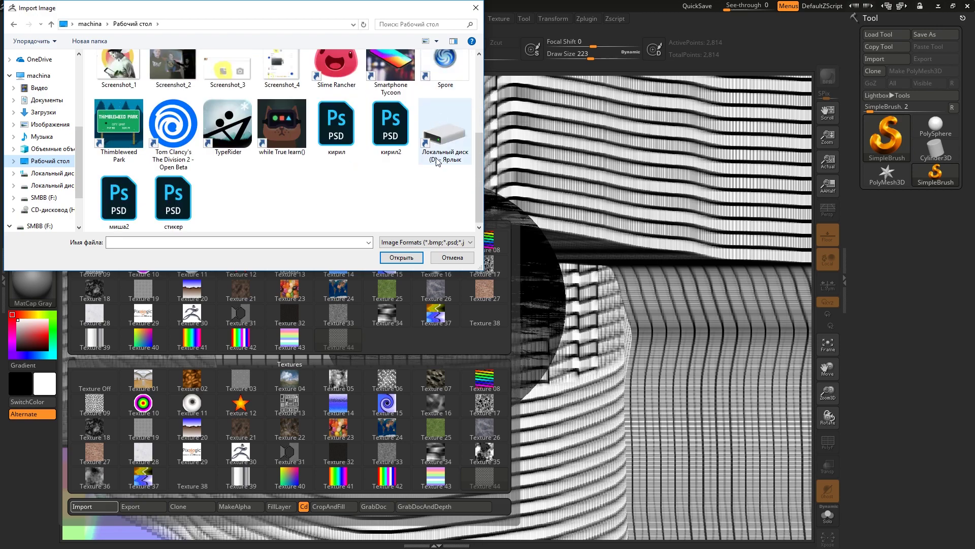
scroll(385, 207, up, 2)
scroll(385, 207, up, 1)
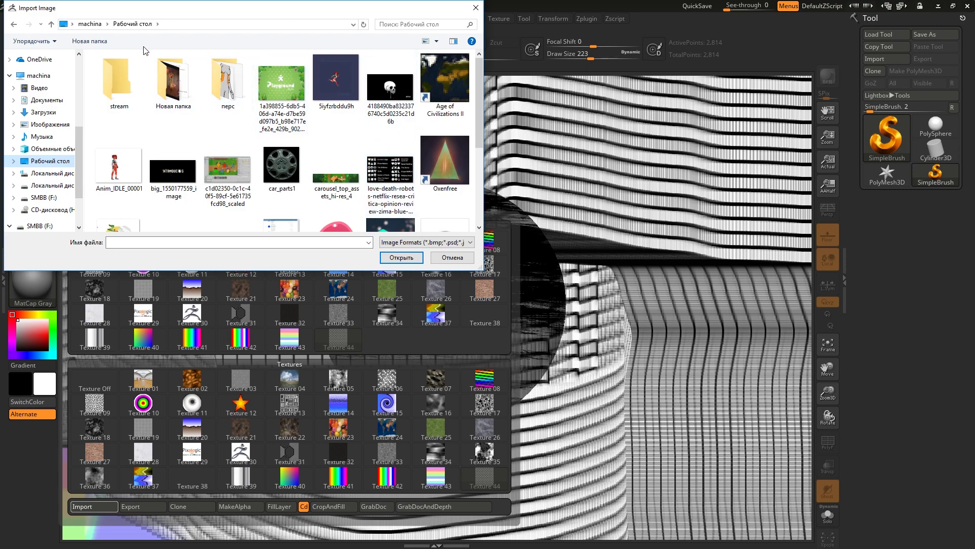
click(281, 165)
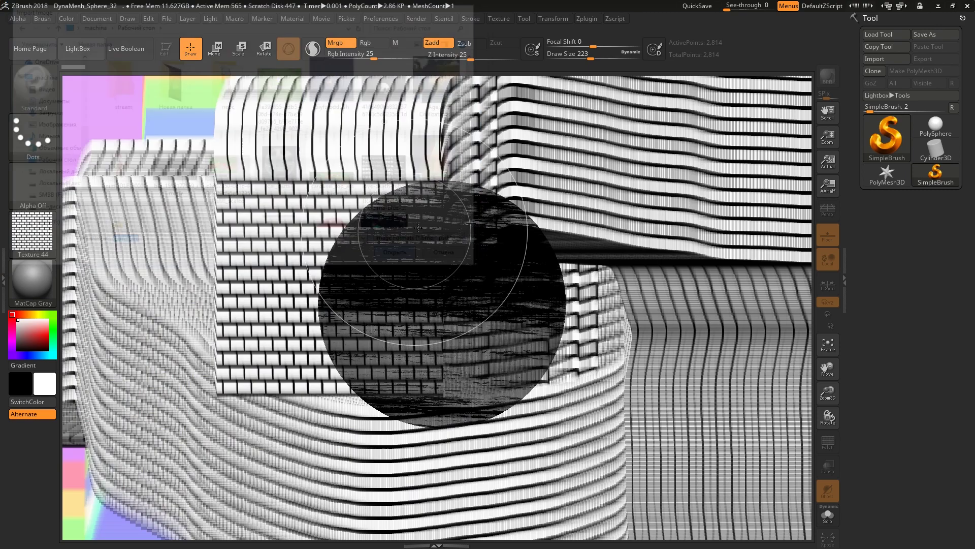
click(401, 257)
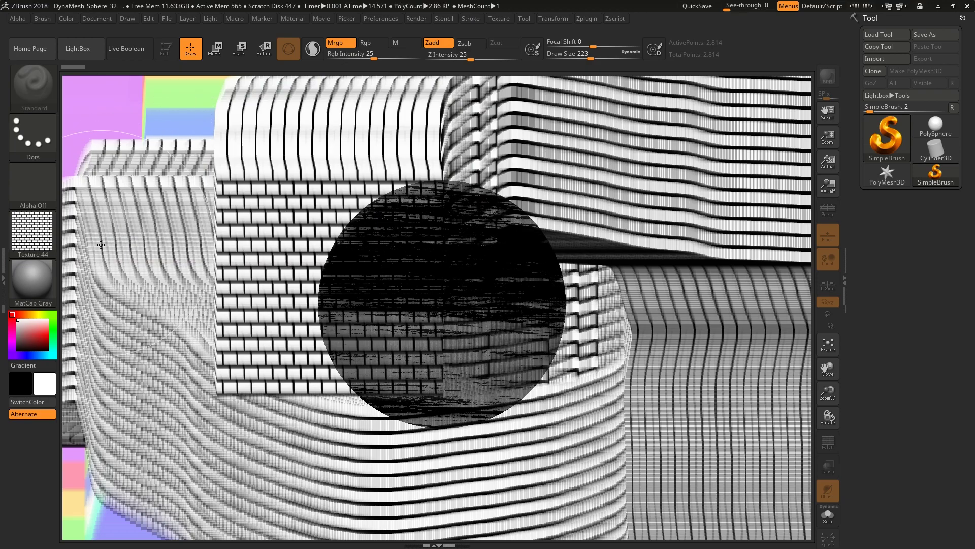
Make car_parts1 the current texture and stamp car wheels across the canvas.
click(30, 235)
click(264, 287)
click(32, 234)
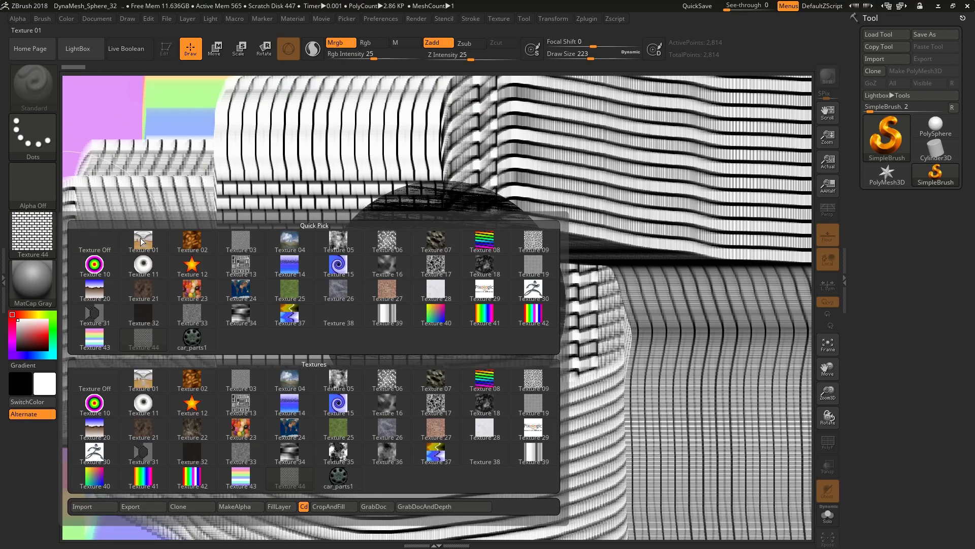
click(337, 477)
mouse_move(350, 277)
mouse_down()
mouse_move(487, 456)
mouse_move(696, 413)
mouse_move(730, 218)
mouse_move(676, 160)
mouse_move(404, 109)
mouse_move(349, 87)
mouse_move(228, 174)
mouse_move(122, 431)
mouse_move(233, 246)
mouse_move(523, 168)
mouse_move(585, 203)
mouse_move(640, 325)
mouse_move(457, 391)
mouse_move(99, 281)
mouse_up()
click(50, 239)
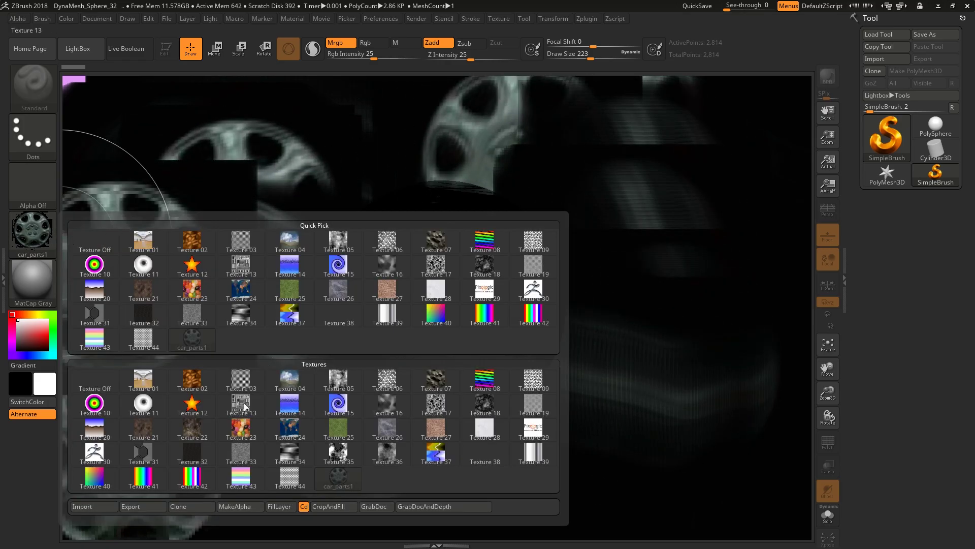
Open the texture export dialog with PSD format, then close it without exporting.
click(144, 511)
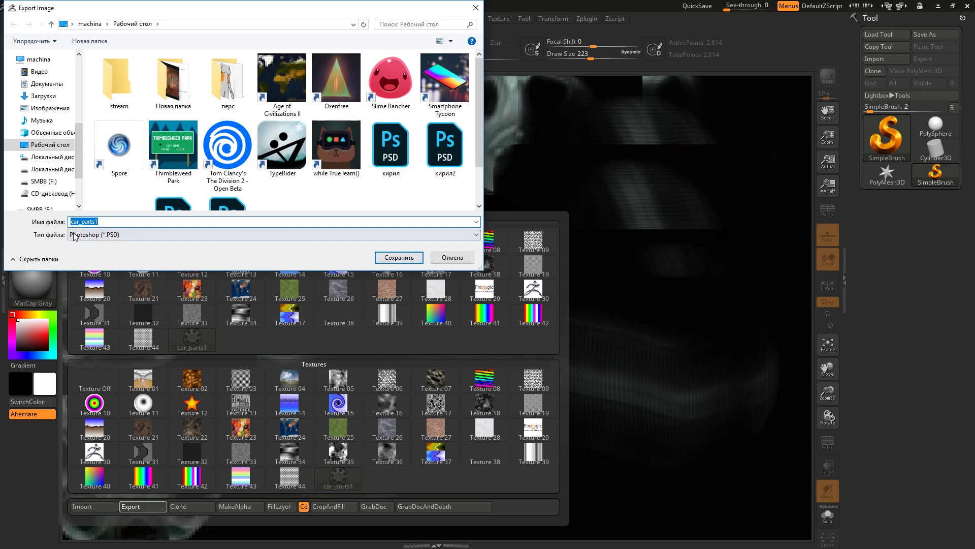
click(95, 237)
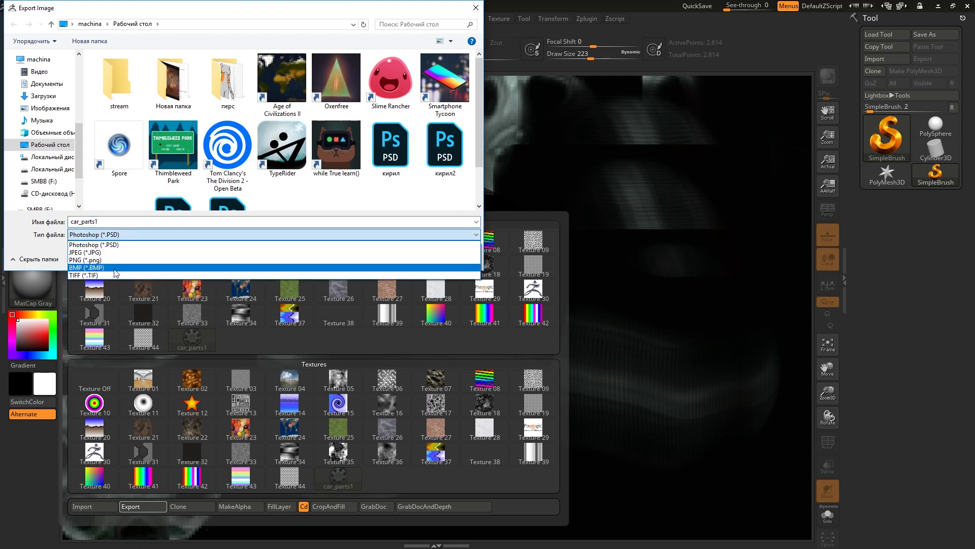
click(566, 242)
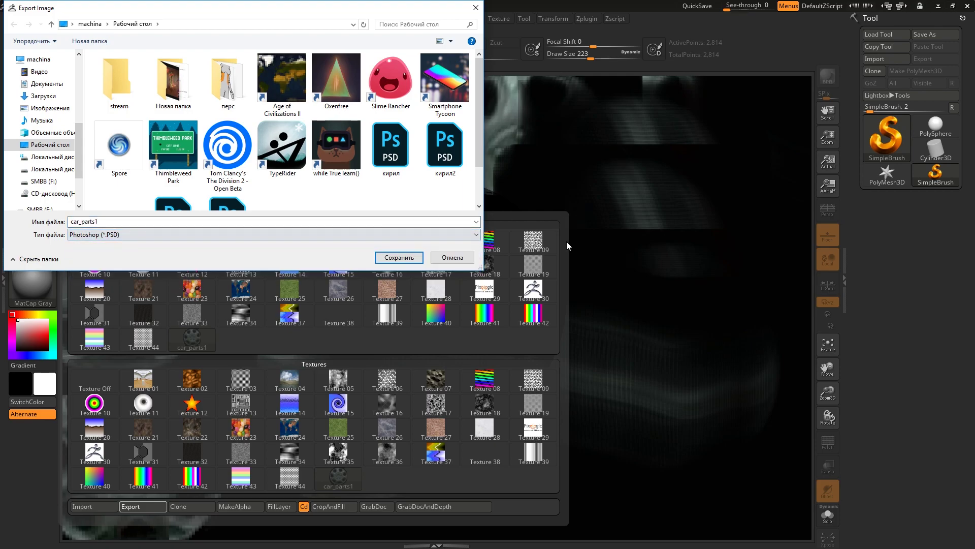
click(459, 259)
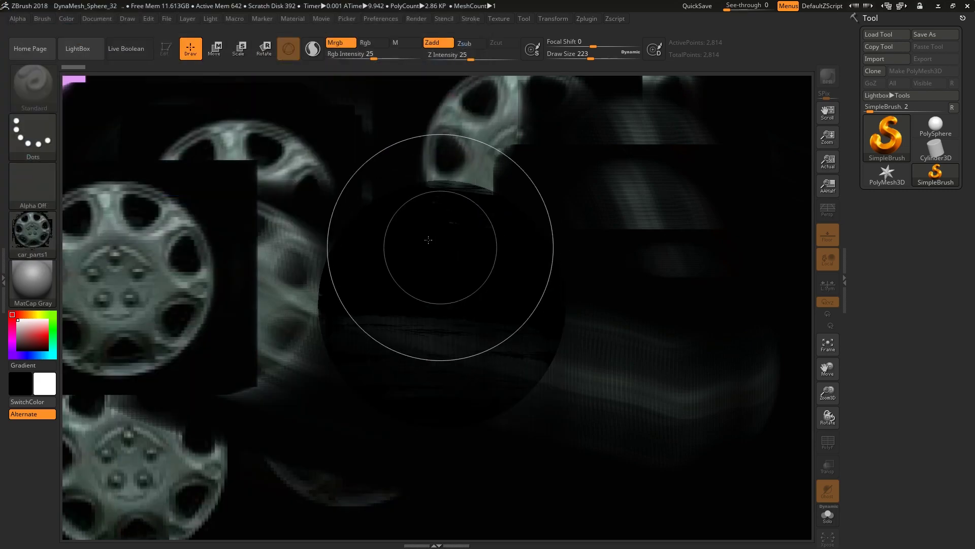
Choose Texture 35 as the current texture and also make it the alpha.
click(33, 230)
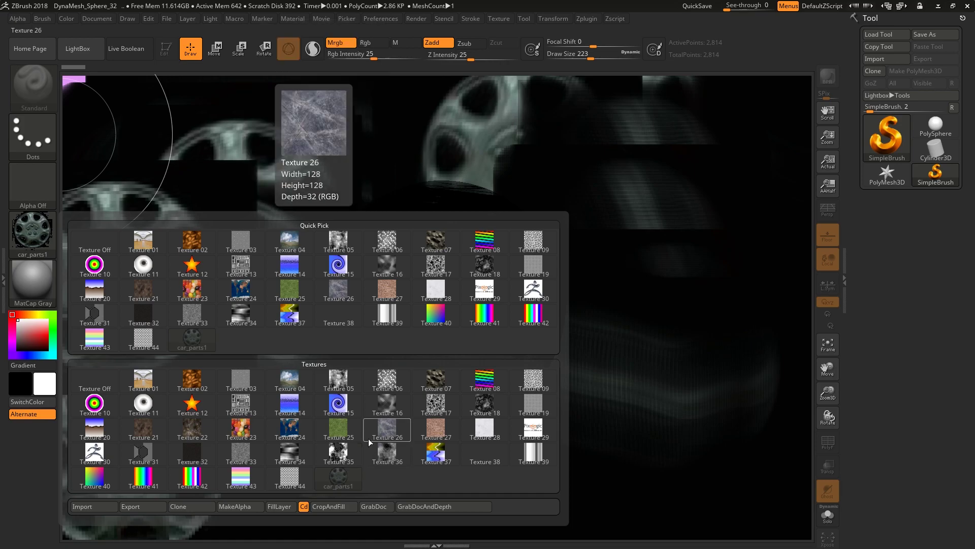
click(348, 457)
click(21, 242)
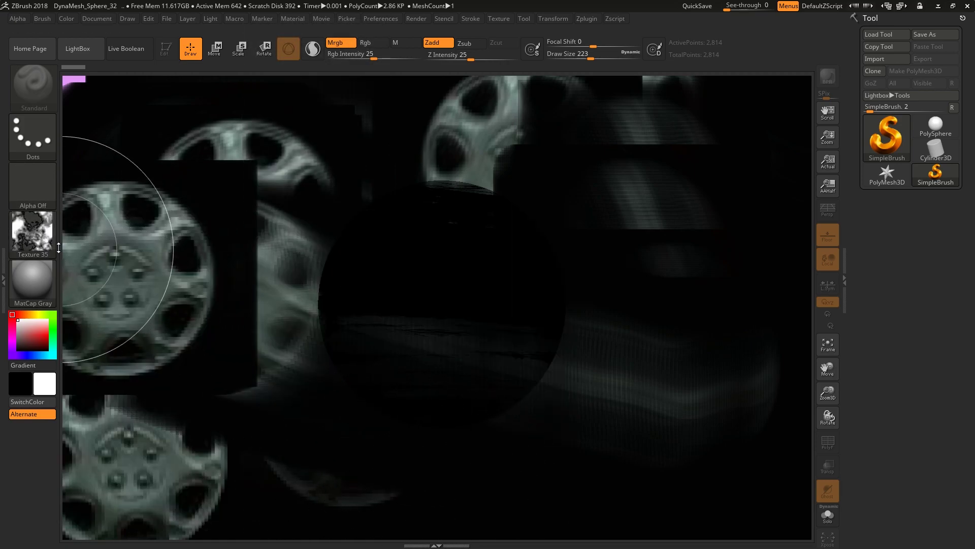
click(38, 239)
click(27, 230)
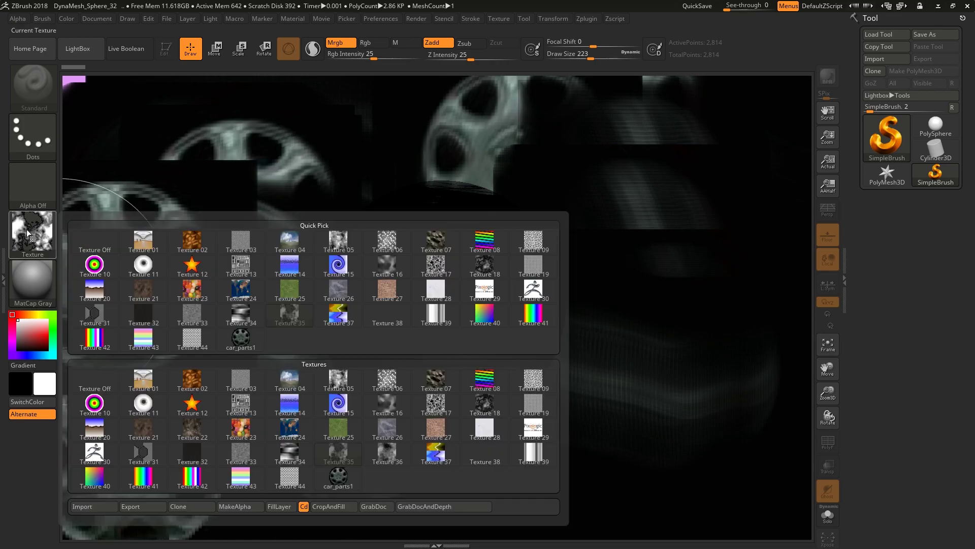
click(240, 507)
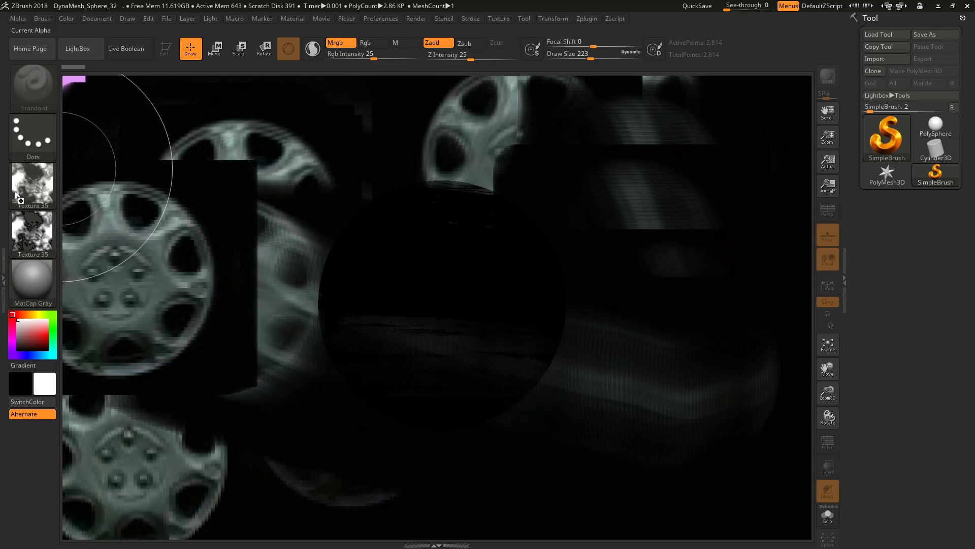
click(35, 195)
Paint a Texture 35 stroke, fill the layer with clouds, and draw large dark streaky shapes.
click(27, 233)
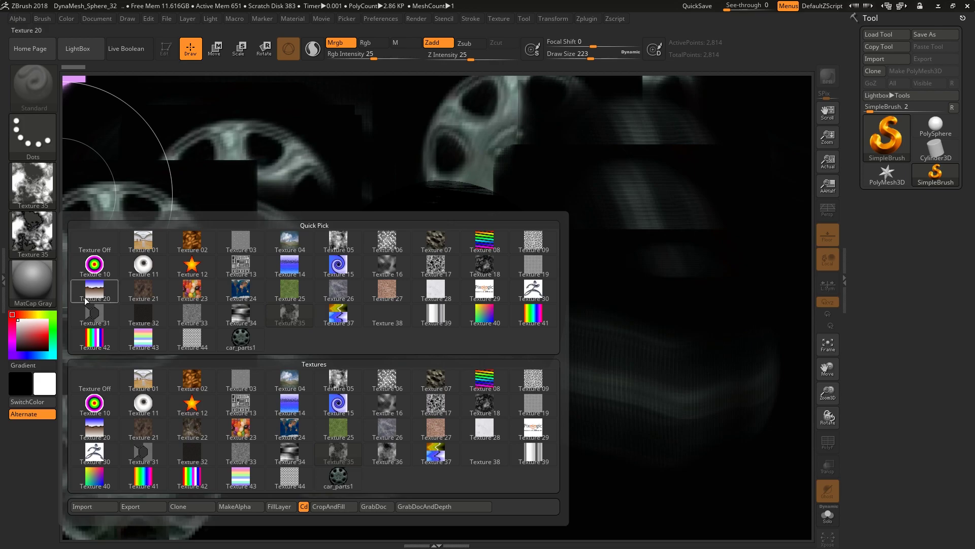
mouse_move(233, 283)
mouse_down()
mouse_move(318, 384)
mouse_move(132, 431)
mouse_move(127, 203)
mouse_move(356, 153)
mouse_move(272, 372)
mouse_move(229, 406)
mouse_move(218, 349)
mouse_up()
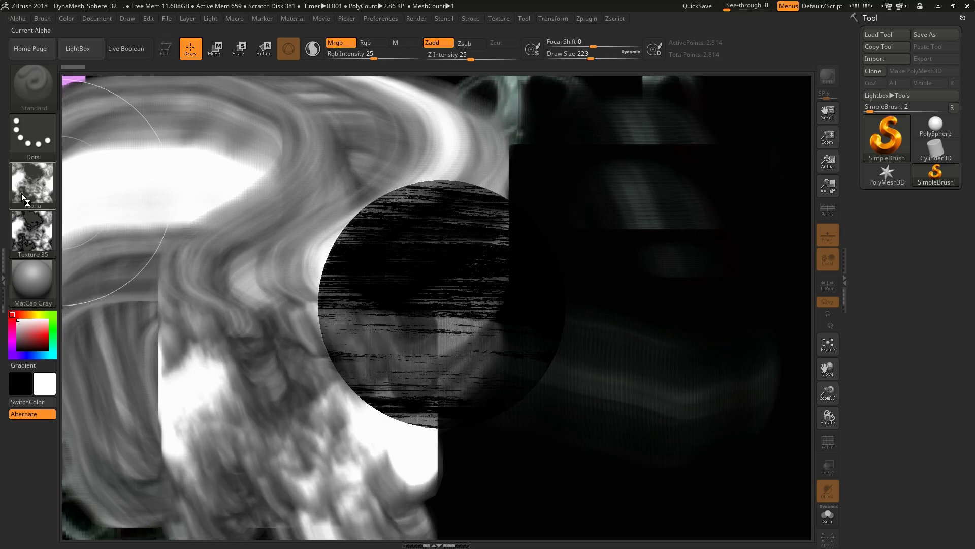
click(27, 238)
click(34, 235)
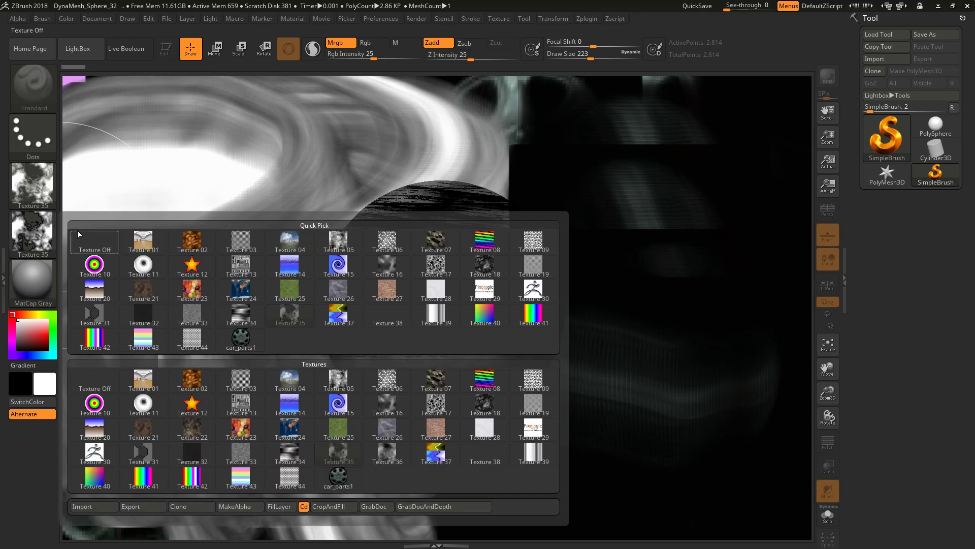
click(280, 508)
drag(402, 356, 356, 323)
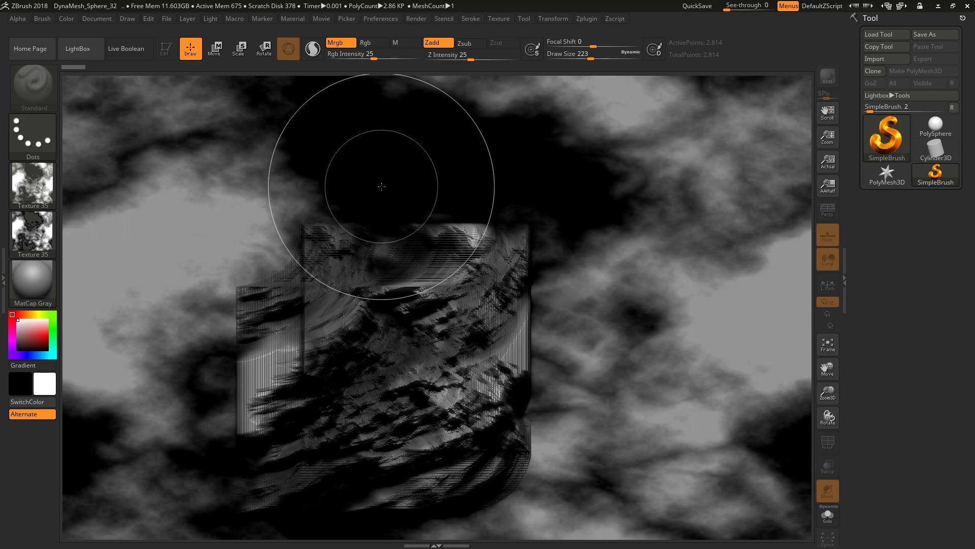
mouse_move(402, 326)
mouse_down()
mouse_move(552, 421)
mouse_move(90, 129)
mouse_up()
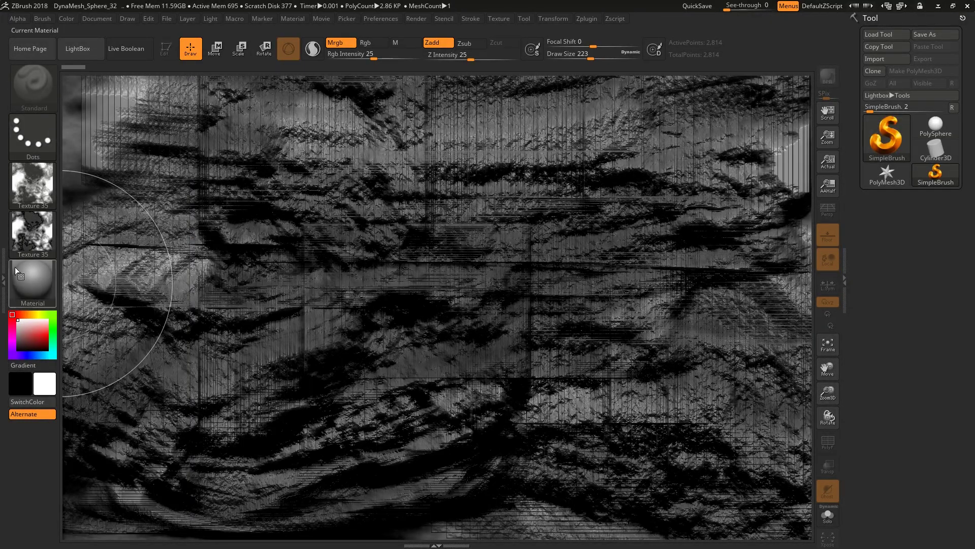
click(32, 279)
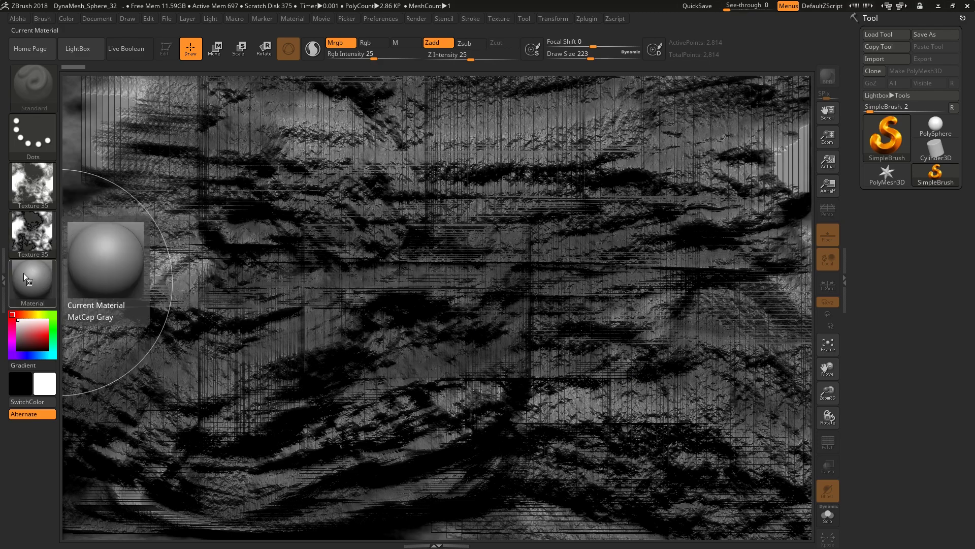
click(41, 250)
click(21, 228)
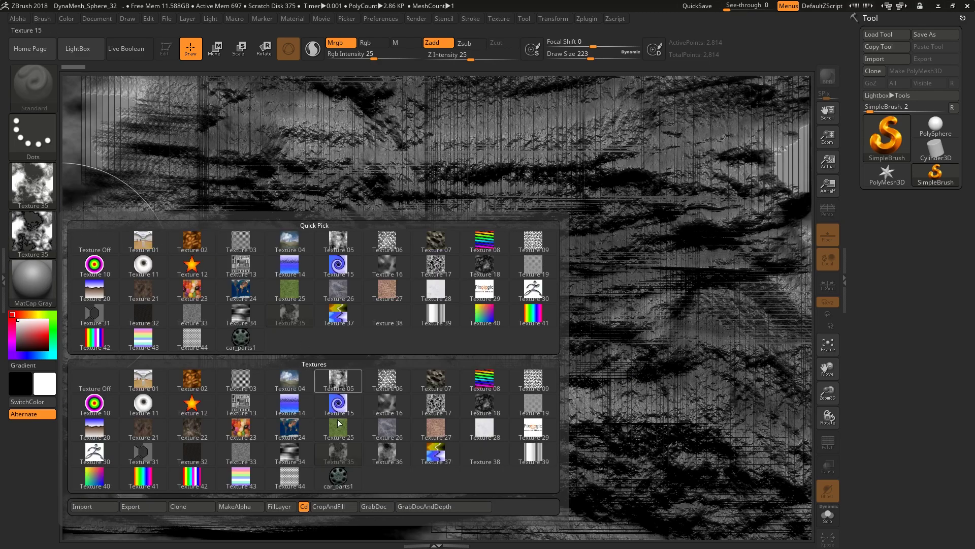
Crop the document to a small square with CropAndFill, confirming the Crop? prompt.
click(341, 509)
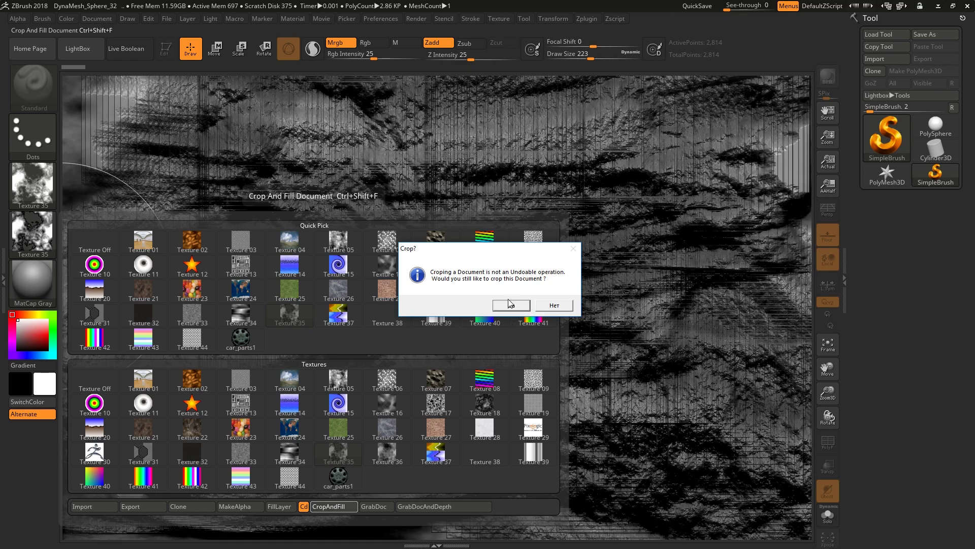
click(521, 307)
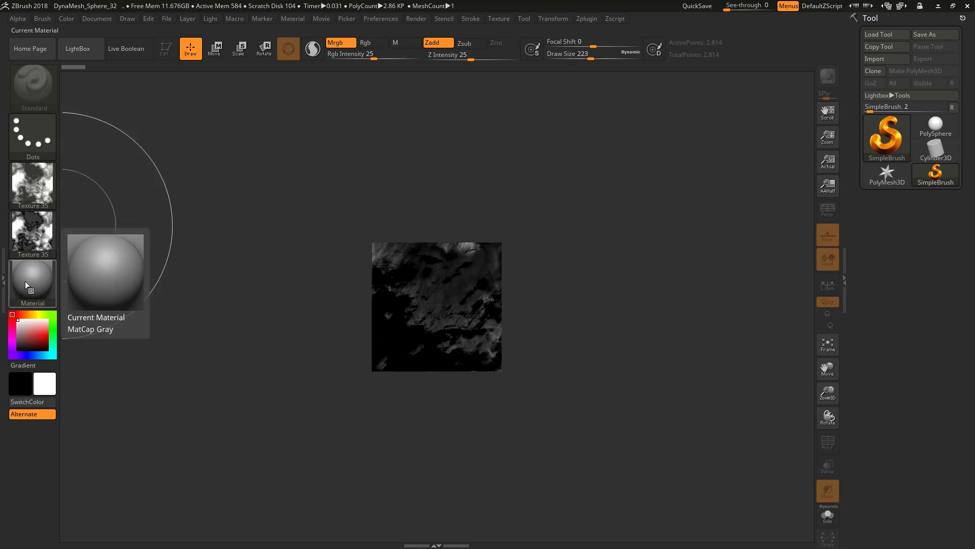
click(32, 233)
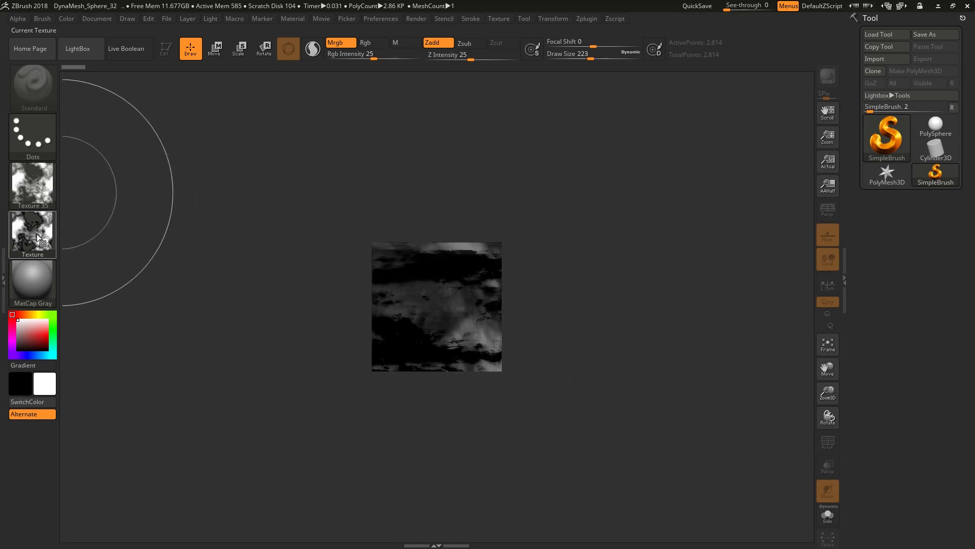
click(35, 222)
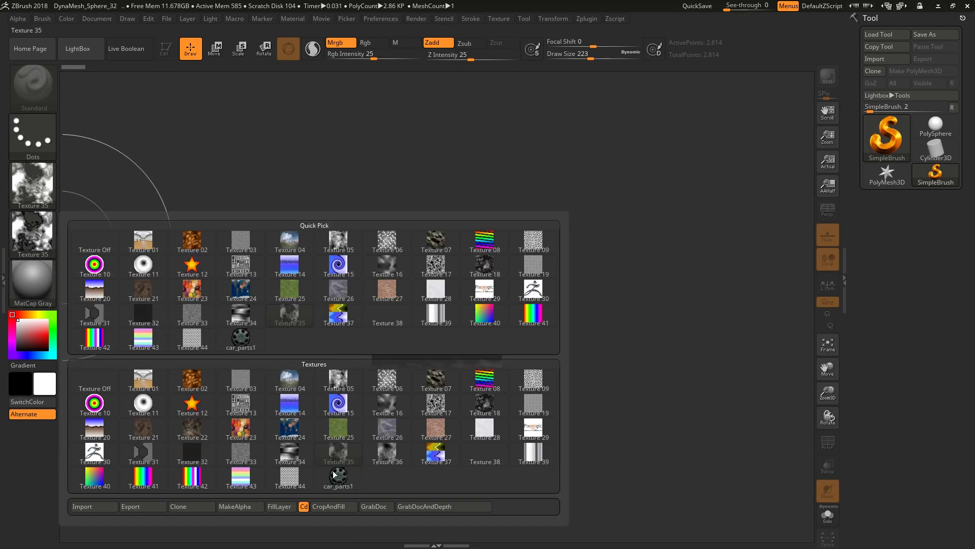
Grab the canvas into ZGrab01 and ZGrab02, making ZGrab02 the current texture.
click(386, 507)
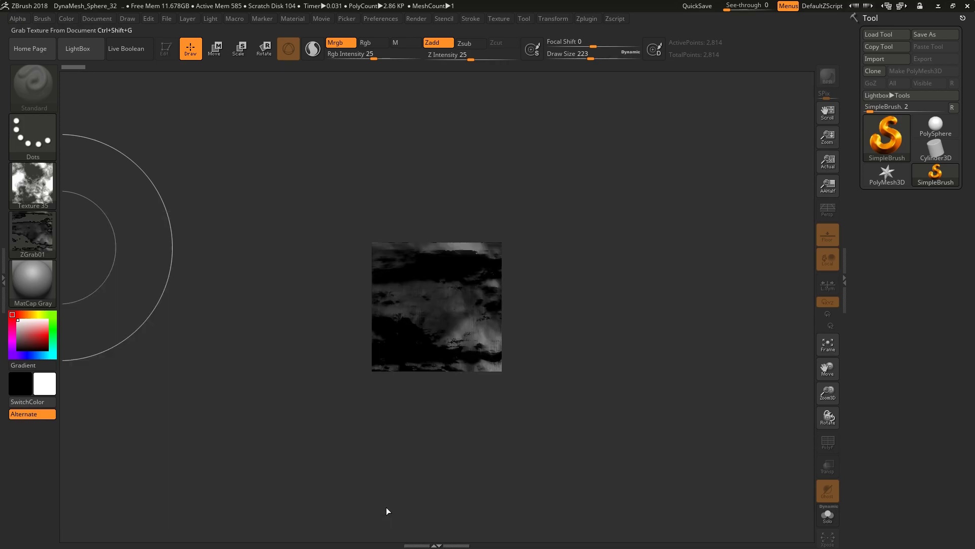
click(32, 231)
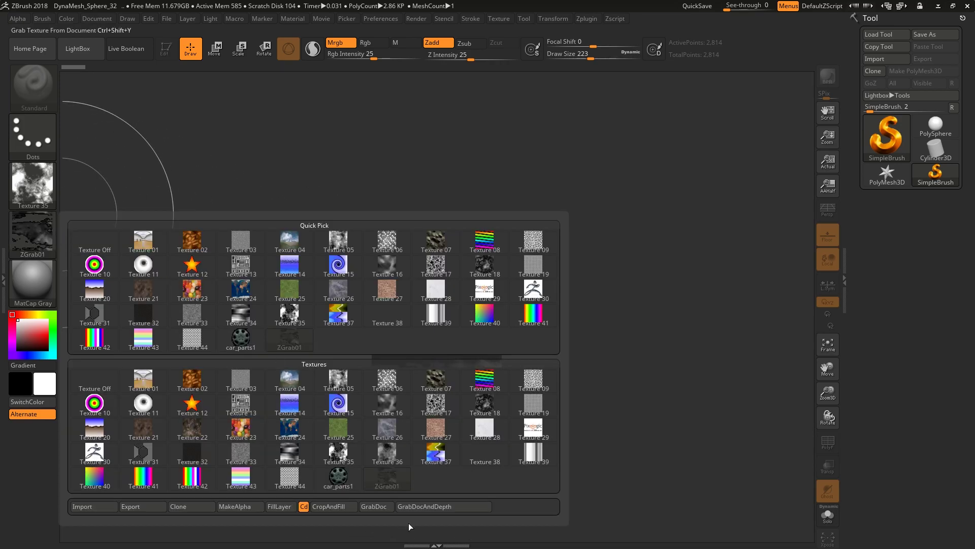
click(20, 238)
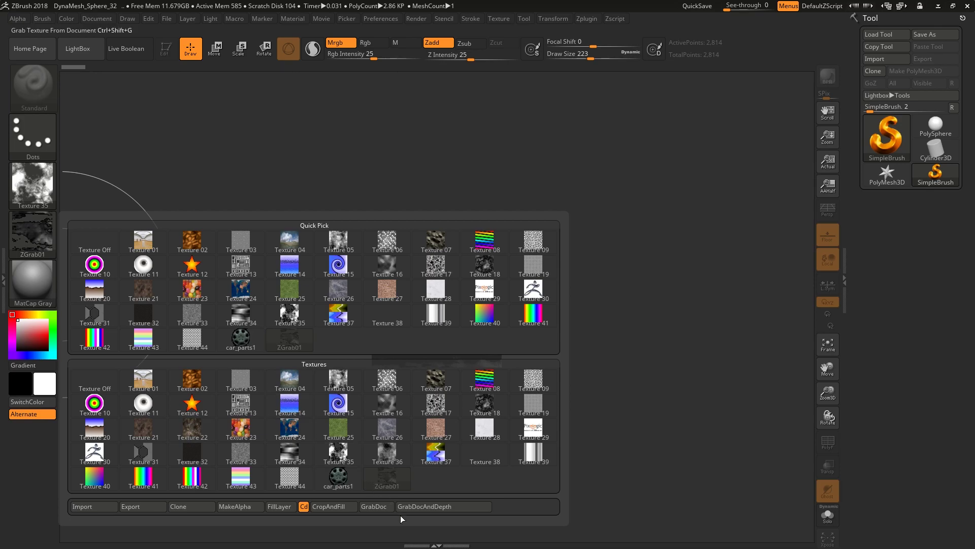
click(385, 508)
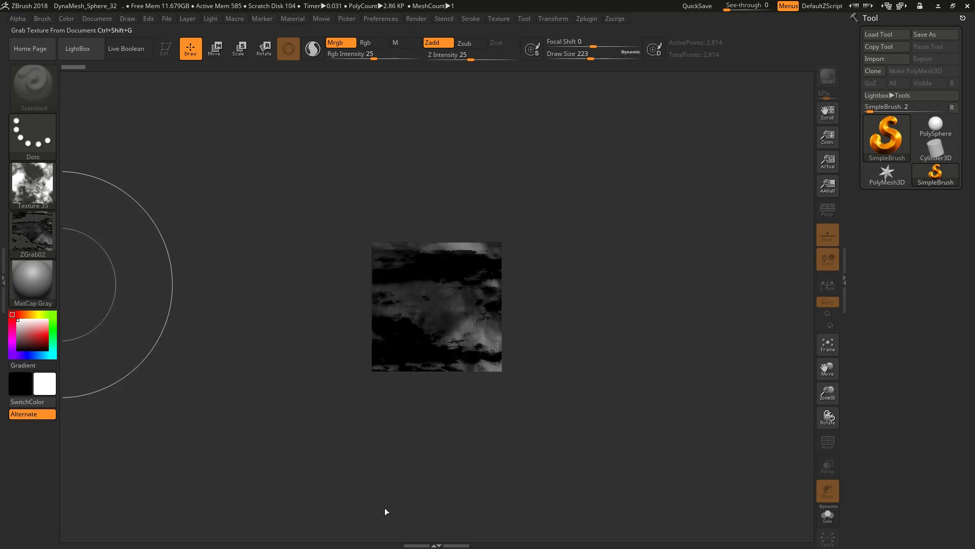
click(25, 231)
click(439, 485)
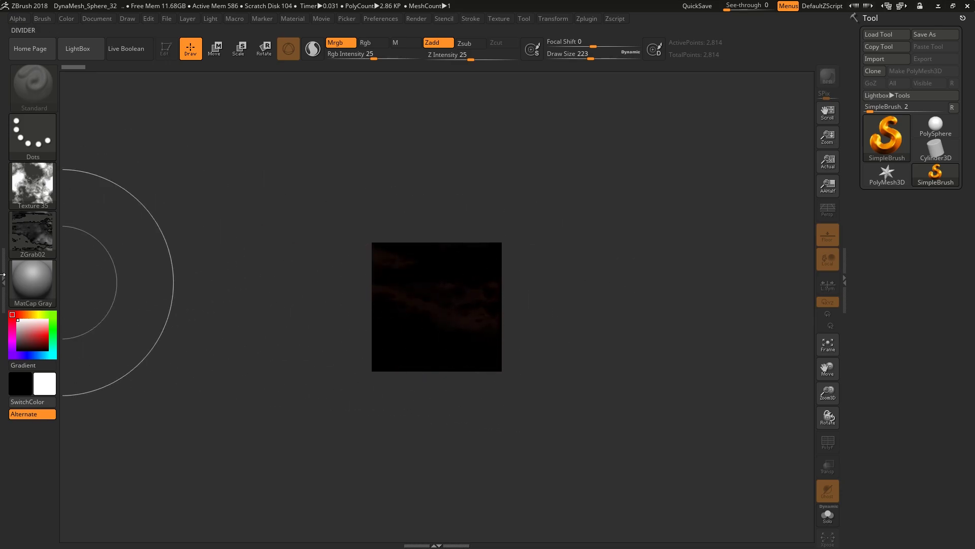
Grab the canvas again as ZGrab03, then with depth as RGBA01.
click(48, 255)
click(30, 239)
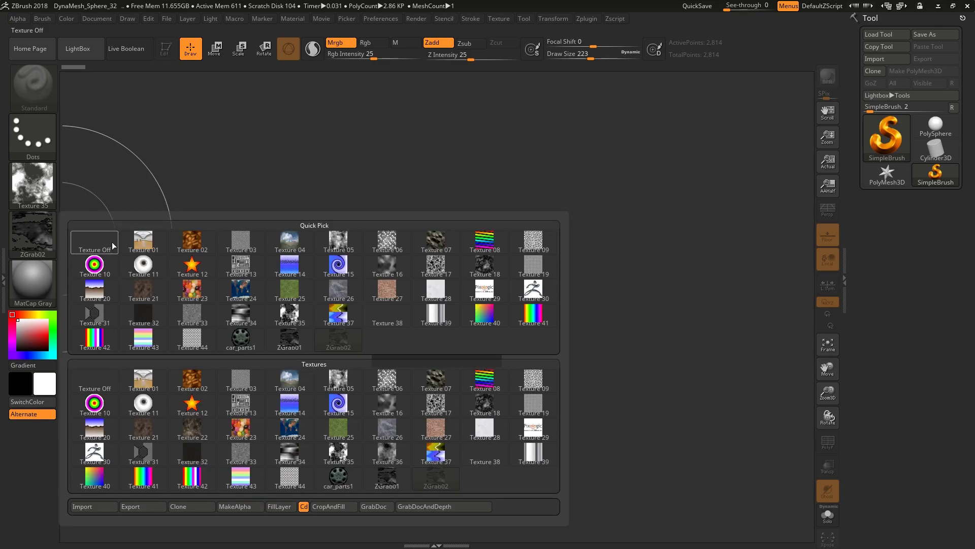
click(26, 245)
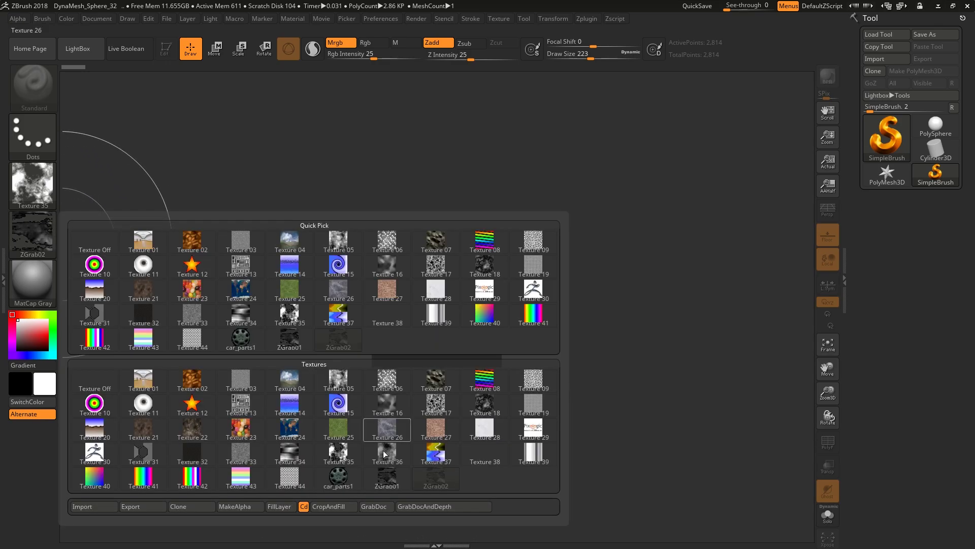
click(385, 510)
click(37, 234)
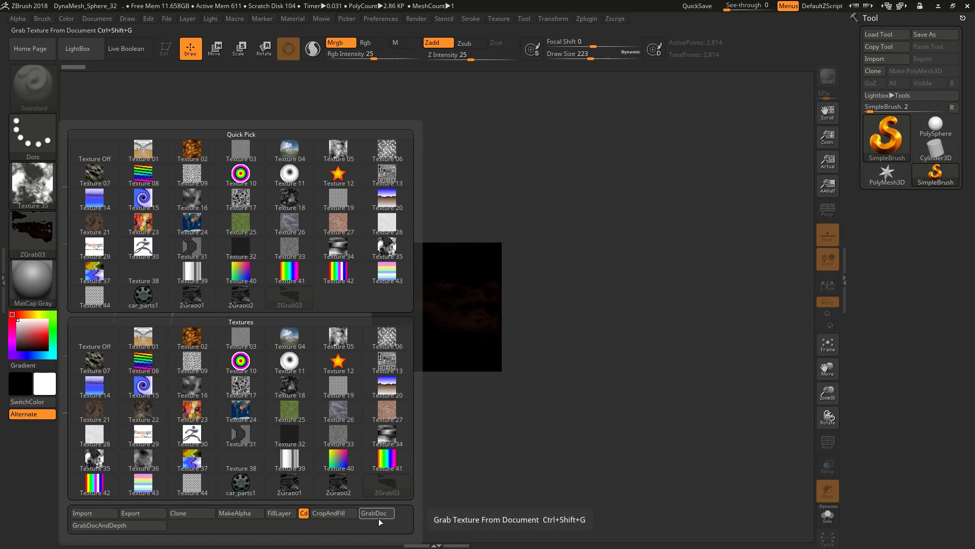
click(115, 526)
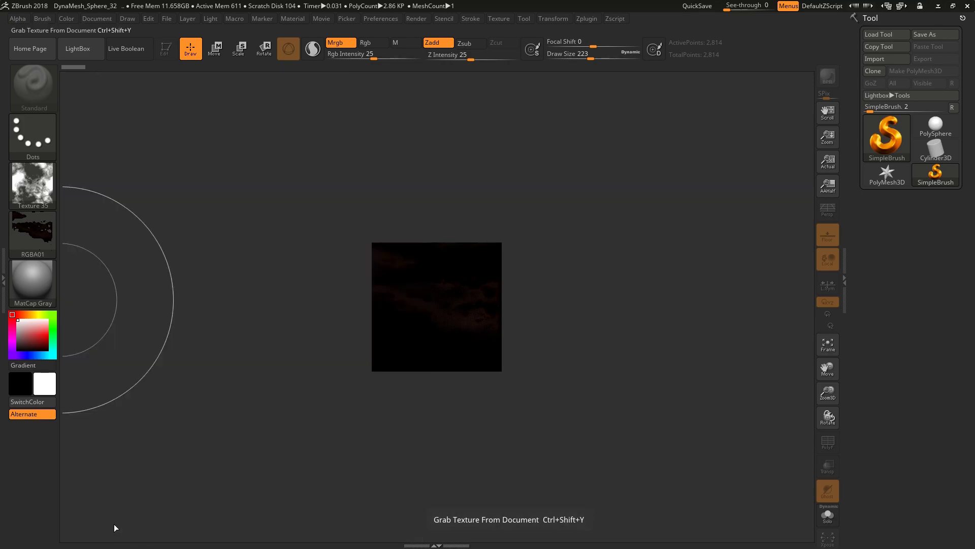
click(32, 225)
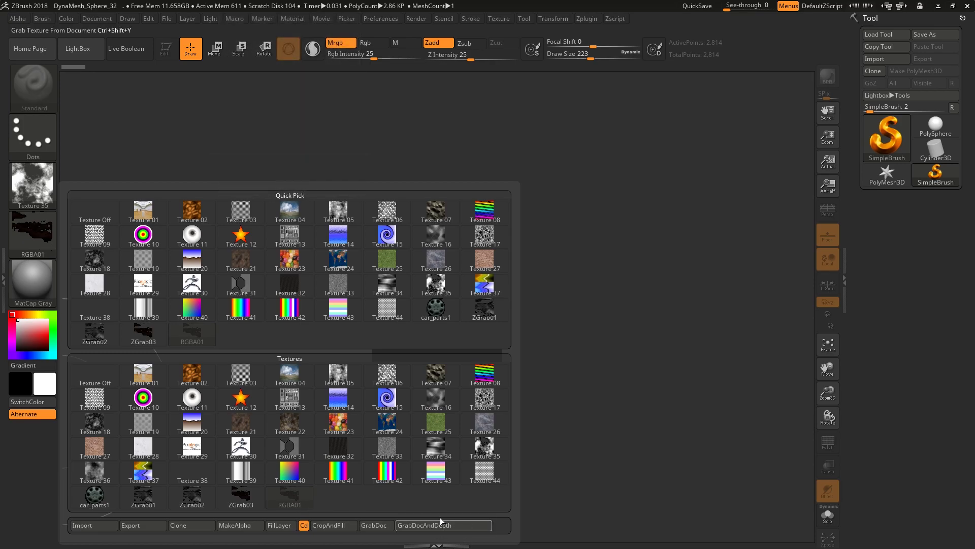
click(274, 415)
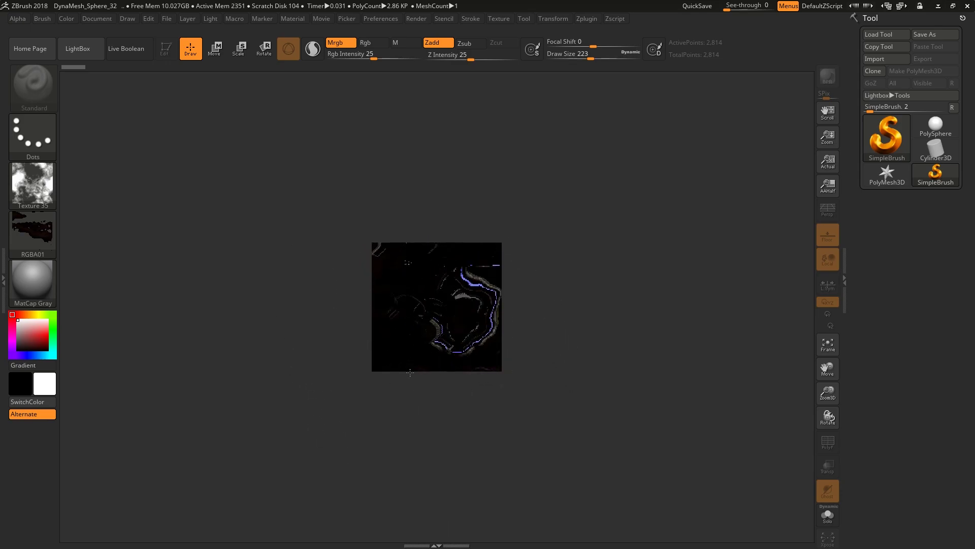
click(33, 186)
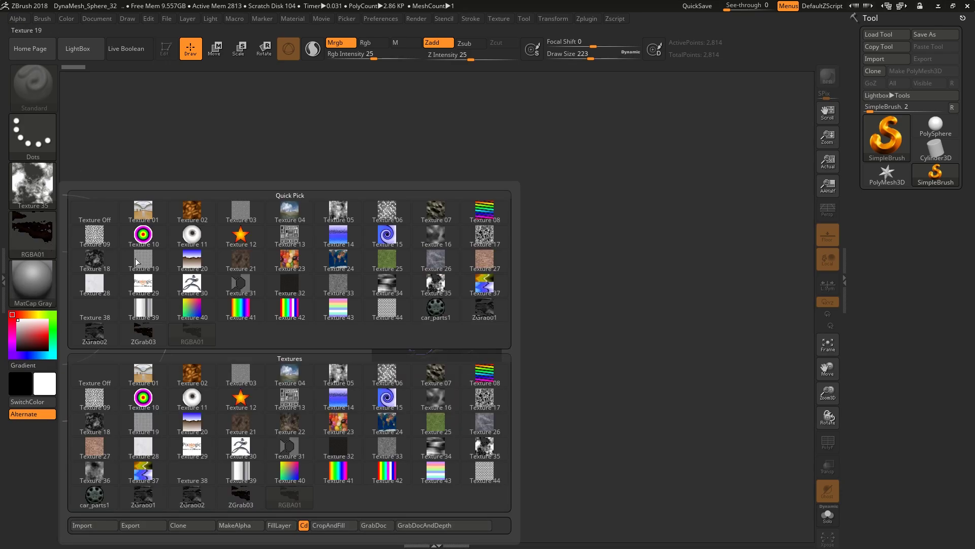
click(33, 187)
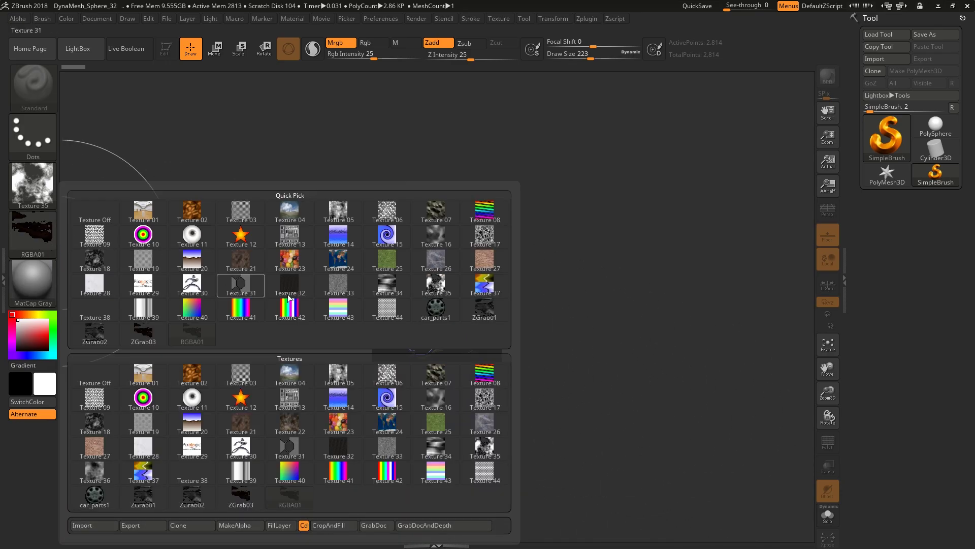